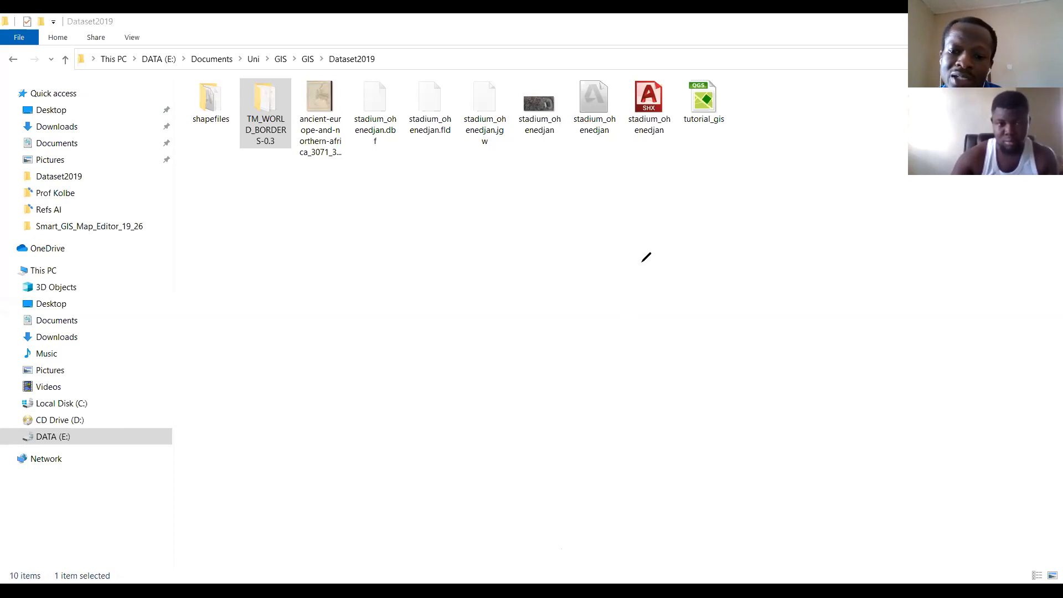
View the stadium_ohenedjan image and the ancient Europe and northern Africa map in the photo viewer.
key(alt+Tab)
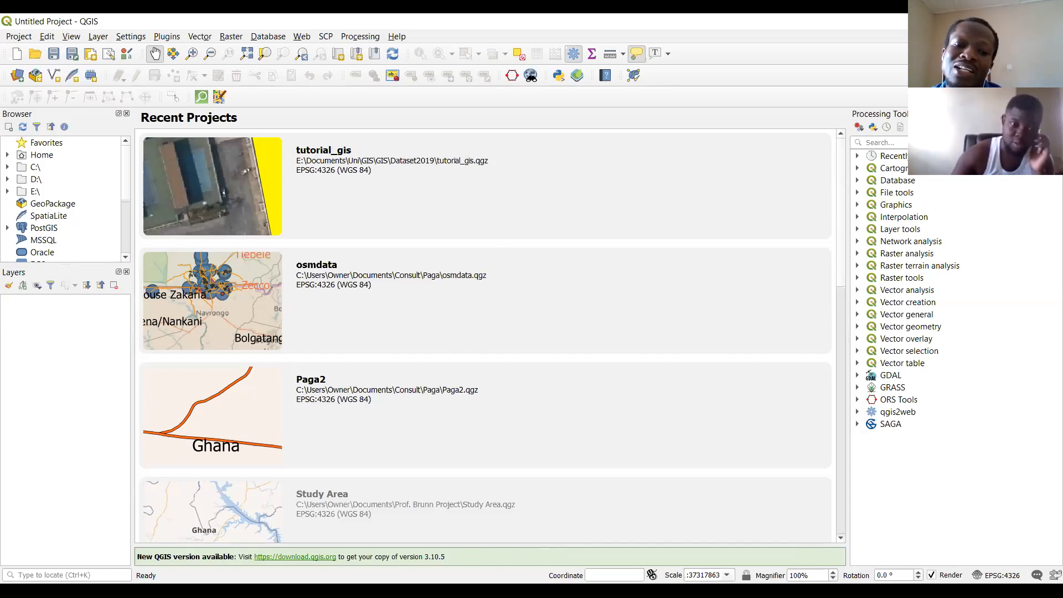
click(425, 408)
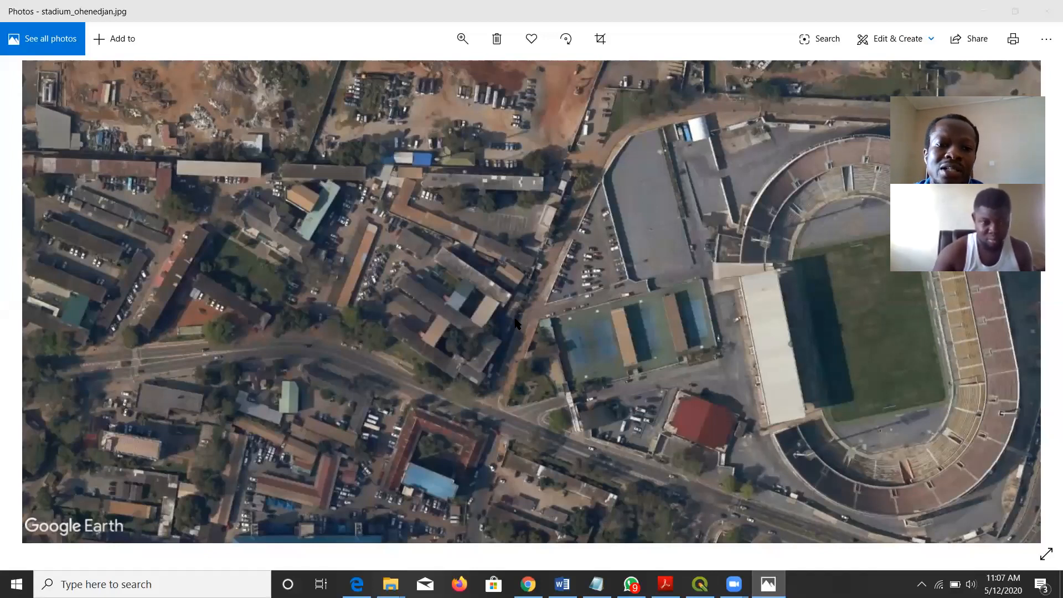
key(Left)
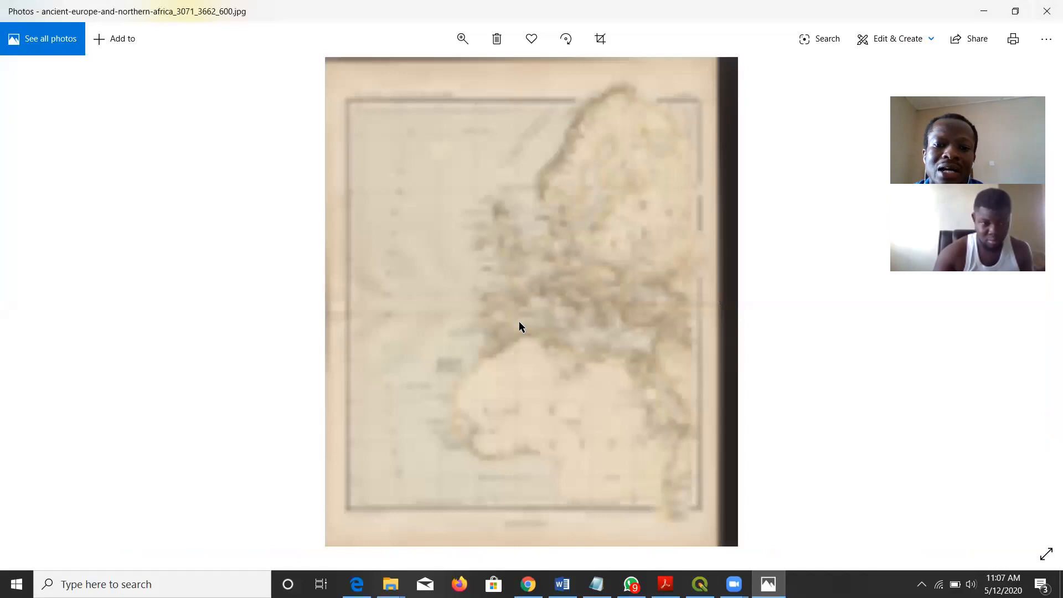
key(Right)
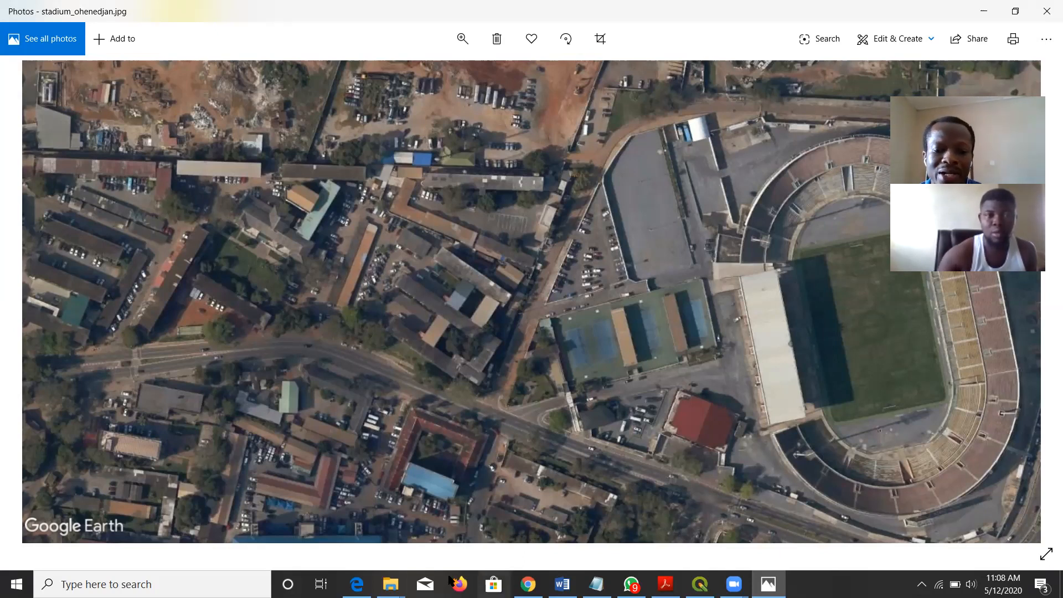
Open the ancient Europe and northern Africa map image from the Dataset2019 folder.
mouse_move(390, 584)
click(458, 523)
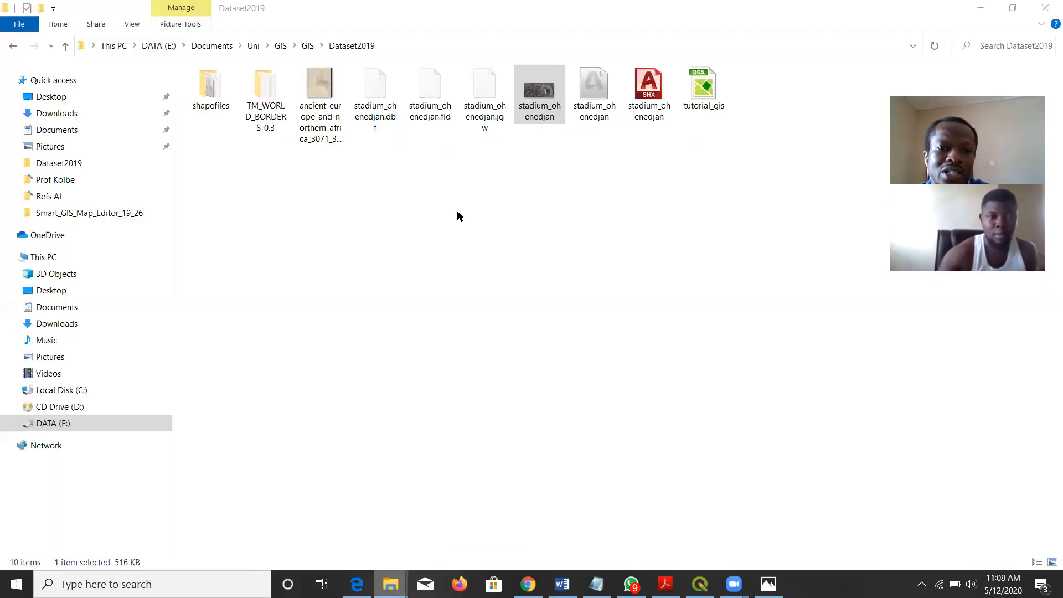
click(326, 113)
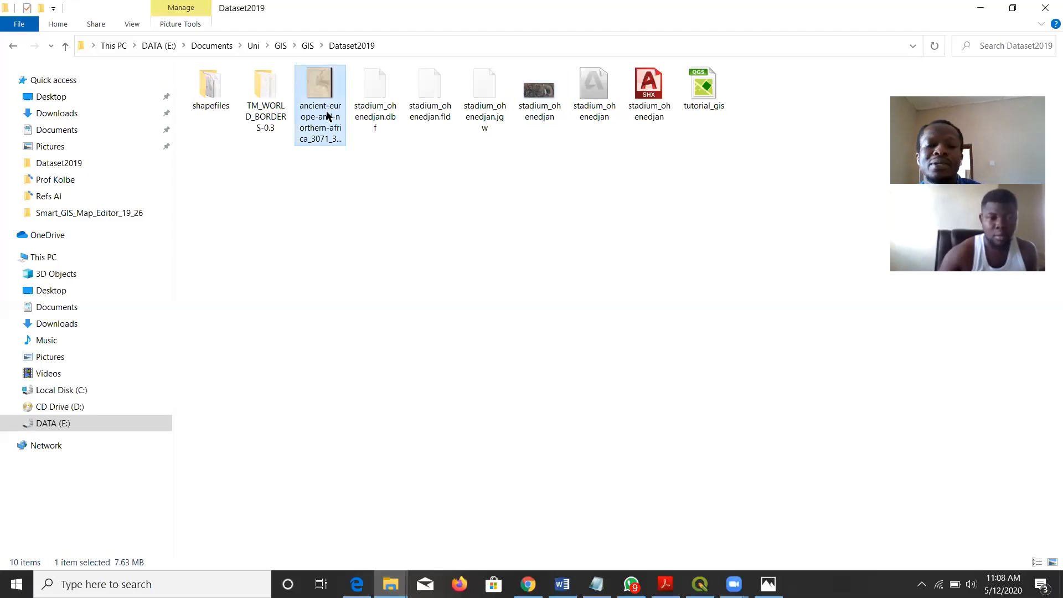
double_click(327, 114)
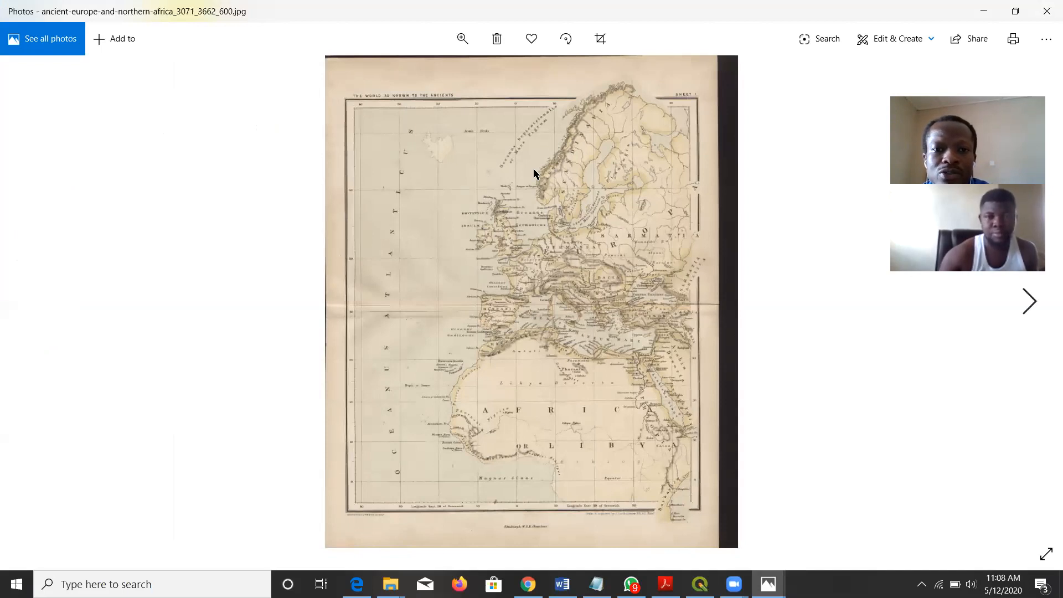
Examine the latitude and longitude labels along the ancient map's margins and the grid line intersections around West Africa.
scroll(533, 169, down, 1)
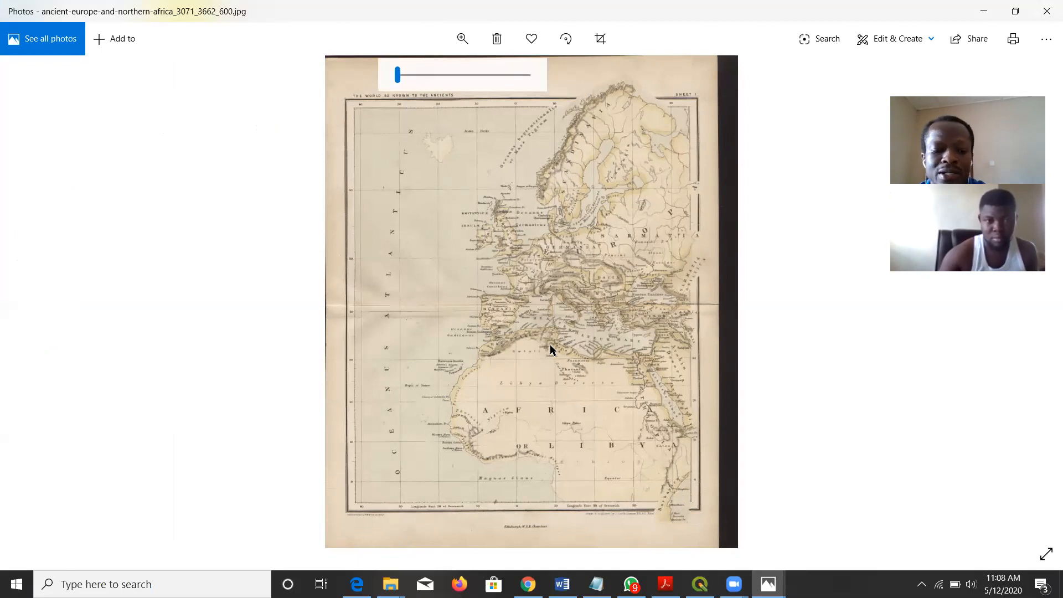
scroll(551, 349, up, 2)
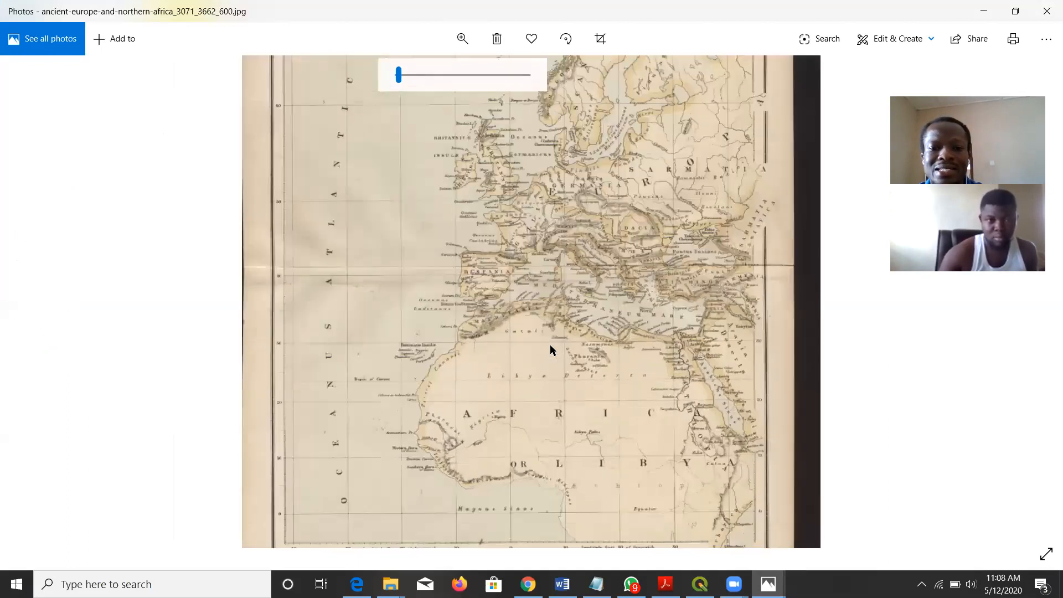
scroll(551, 349, up, 1)
scroll(551, 349, up, 1)
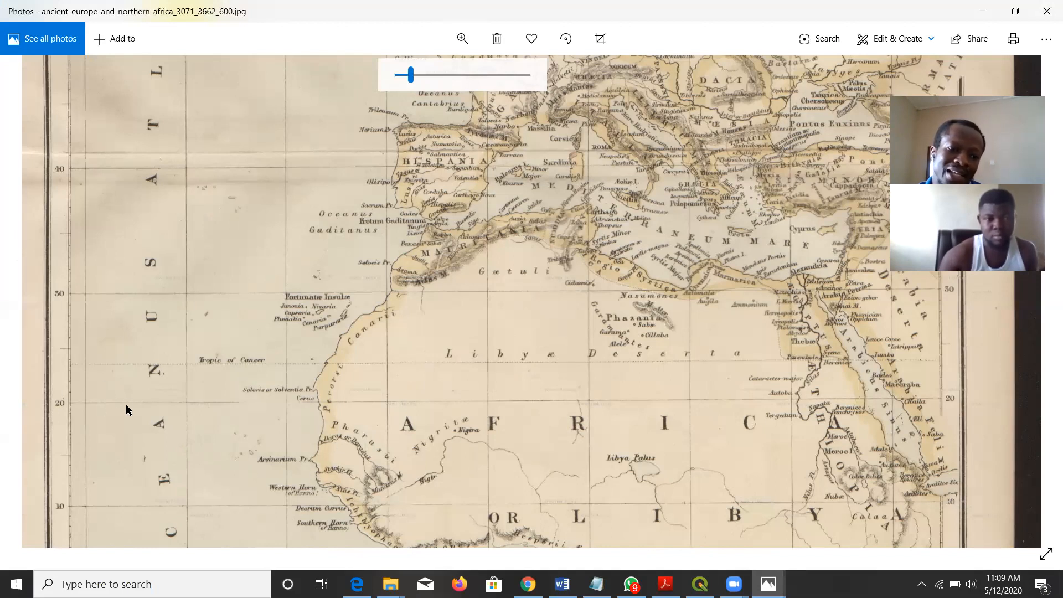
scroll(262, 387, up, 2)
drag(168, 370, 489, 383)
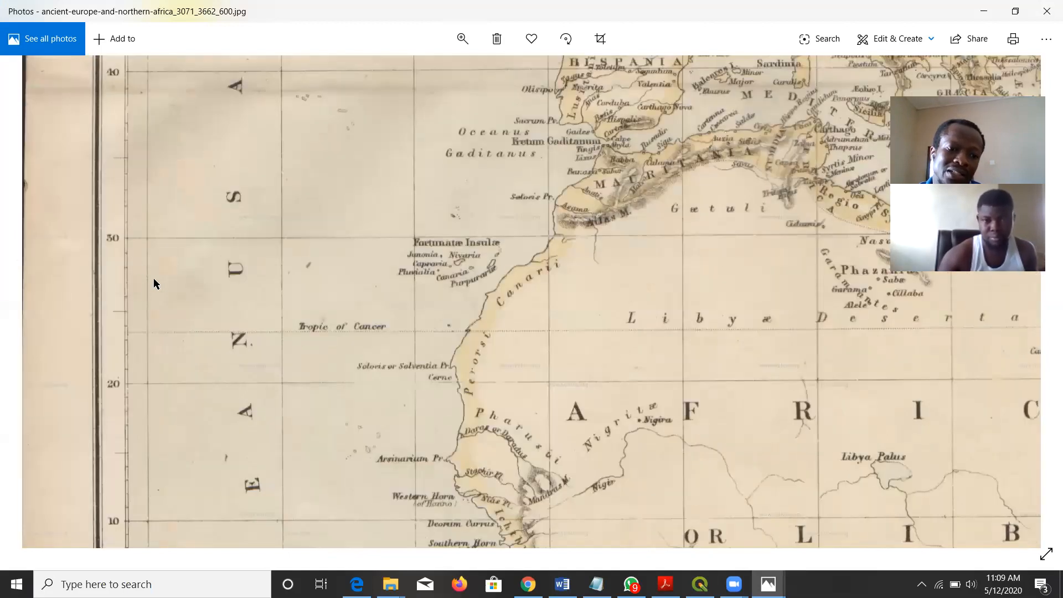
drag(156, 284, 161, 141)
drag(190, 391, 219, 270)
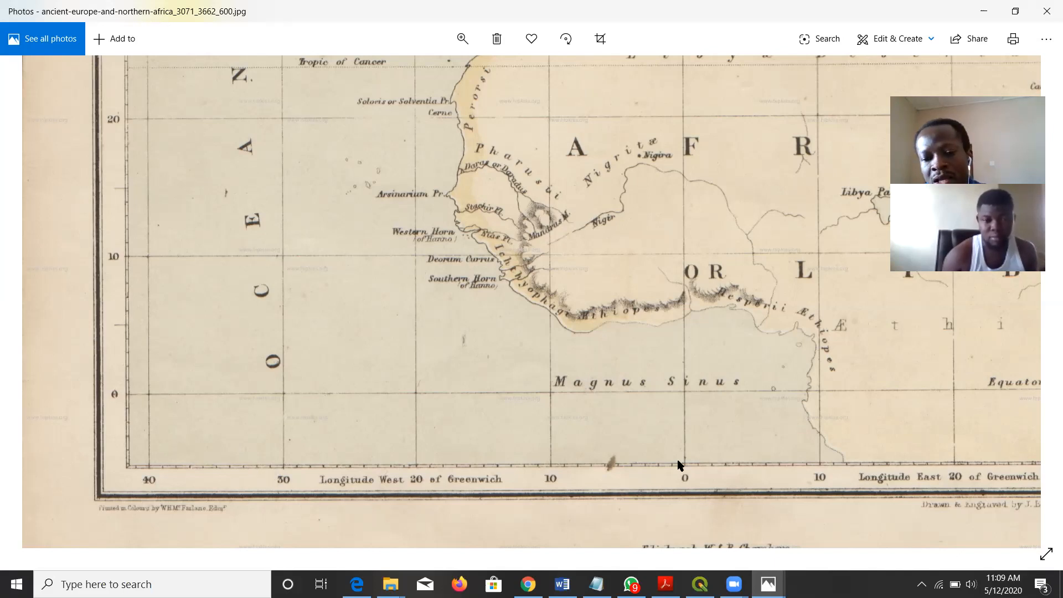
drag(686, 490, 441, 355)
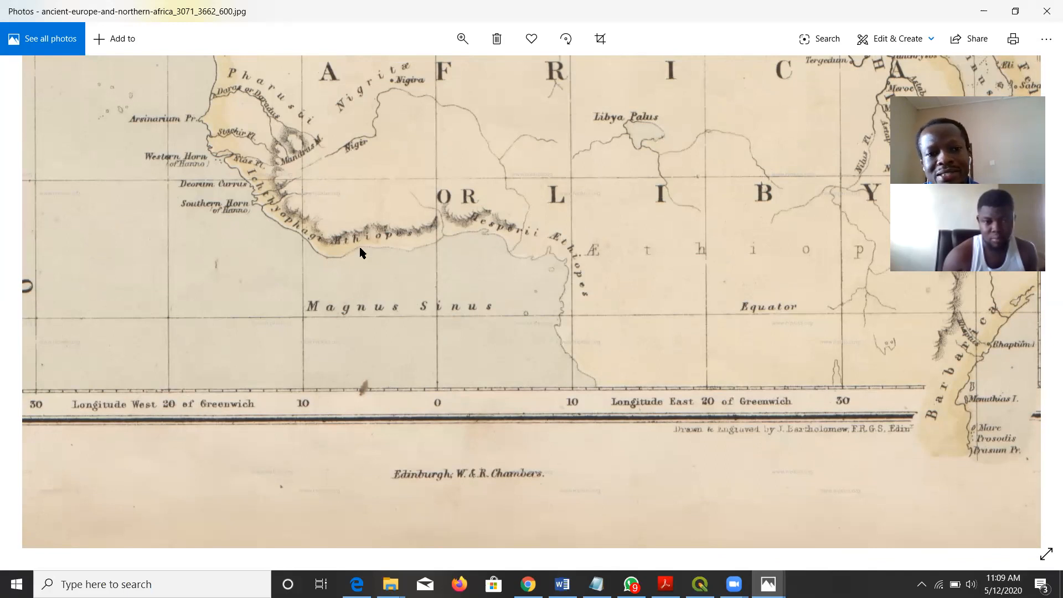
scroll(552, 357, up, 3)
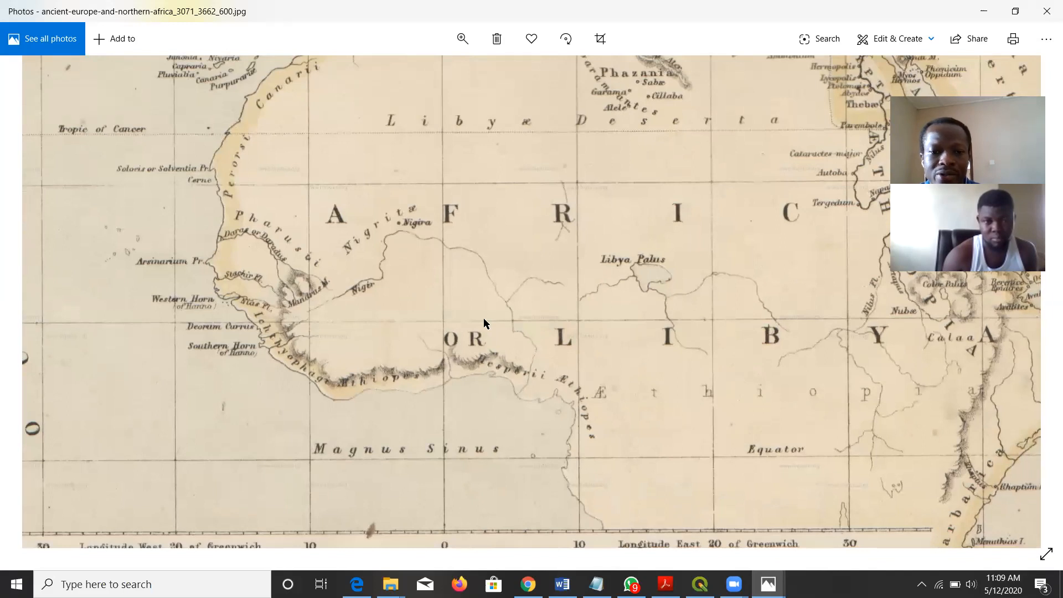
scroll(554, 421, up, 5)
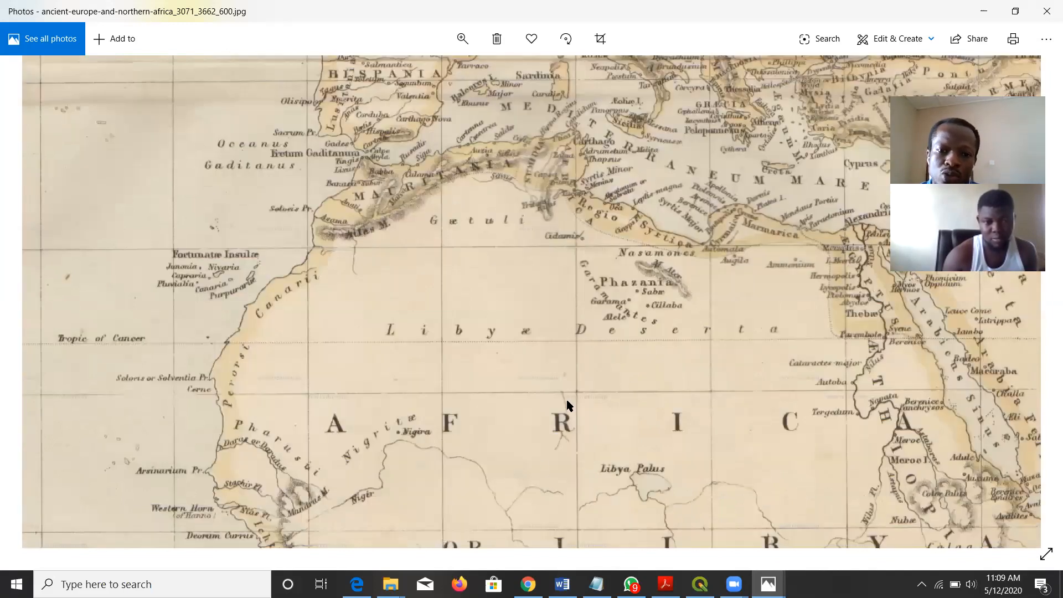
scroll(567, 409, up, 5)
scroll(561, 415, down, 8)
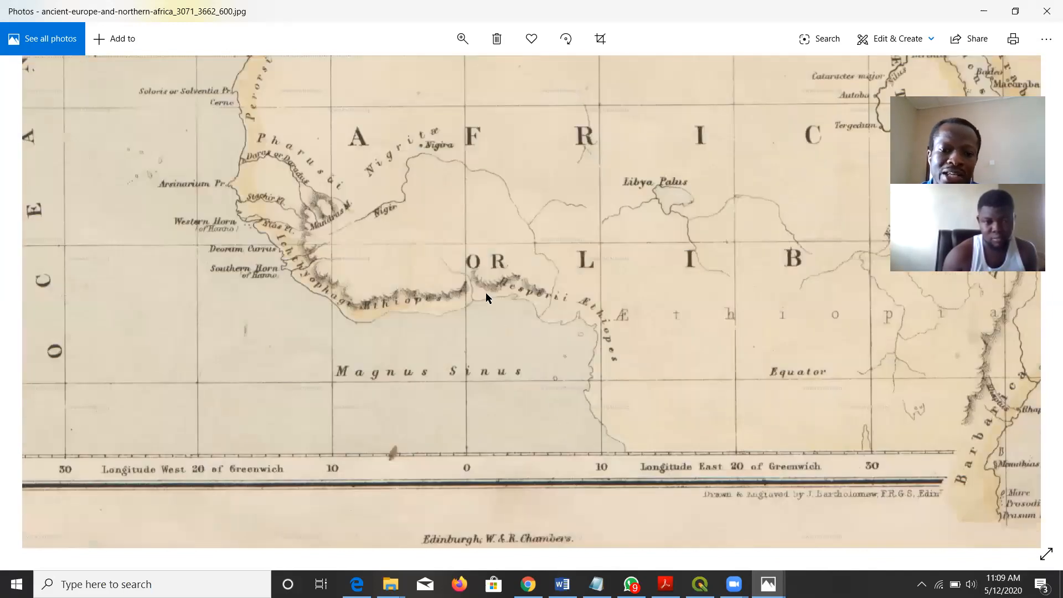
scroll(498, 319, up, 2)
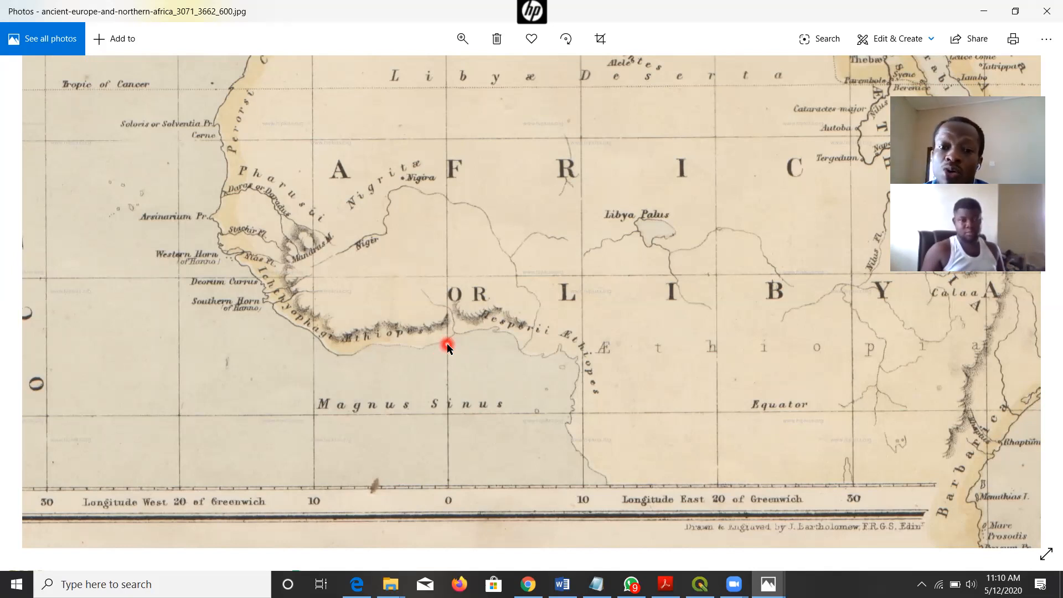
Switch to QGIS and locate the Georeferencer among the raster tools.
click(449, 181)
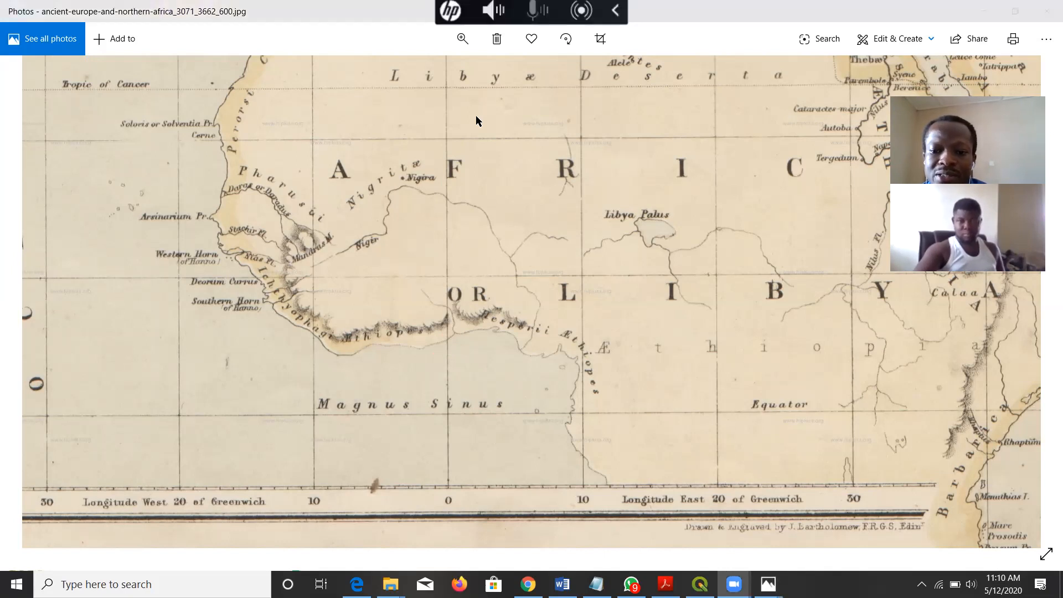
click(726, 443)
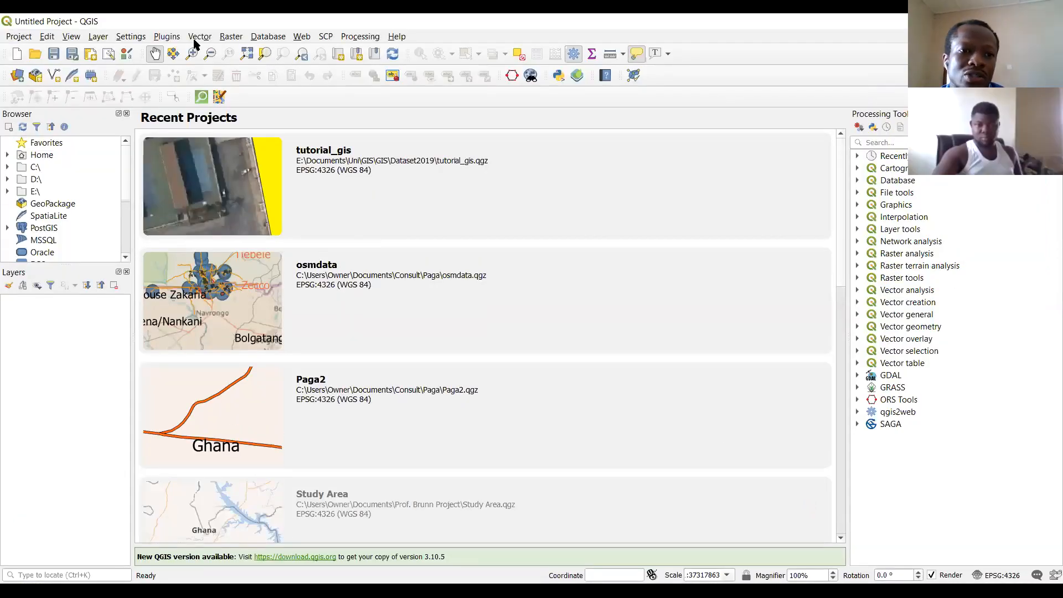
click(231, 36)
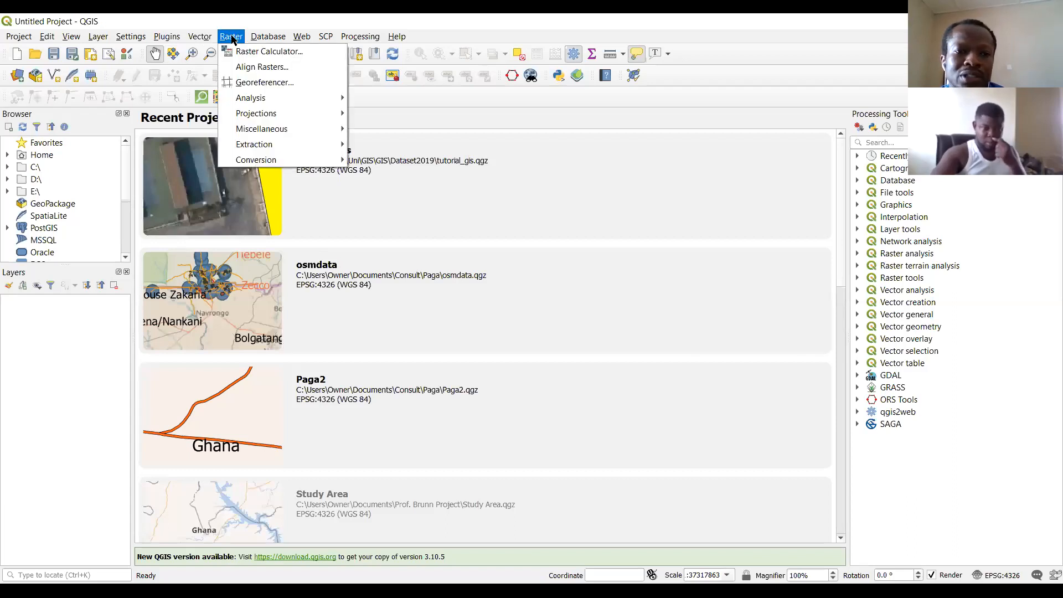
key(Down)
key(Down)
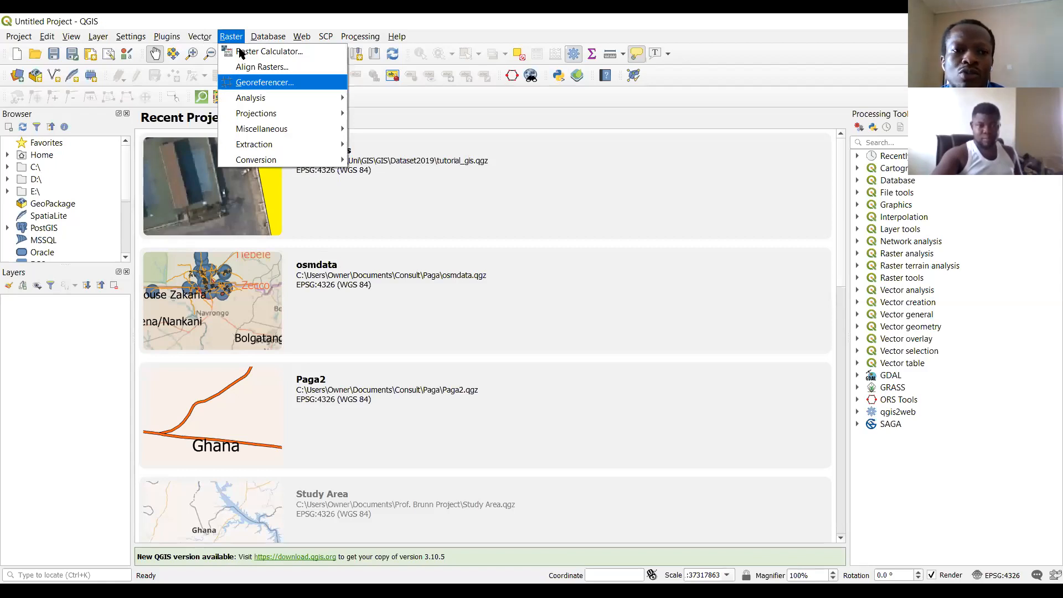
mouse_move(167, 40)
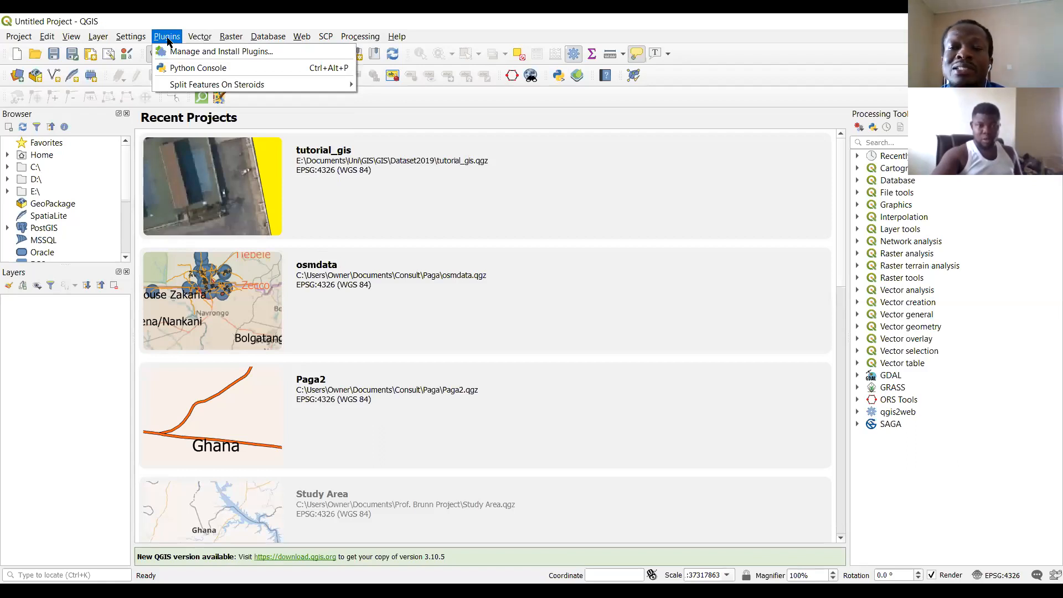
mouse_move(229, 39)
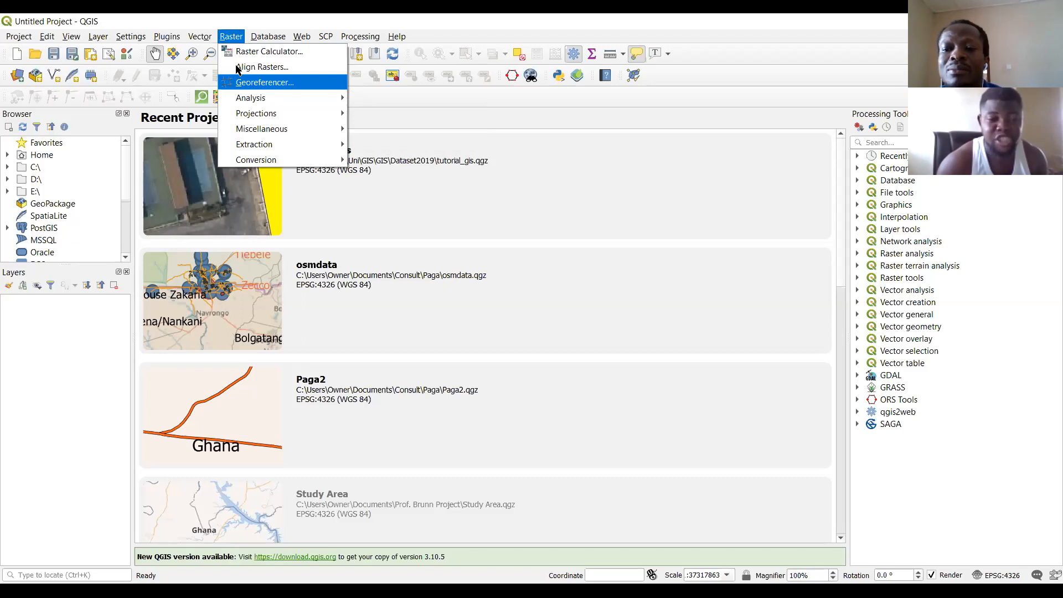
key(Up)
key(Up)
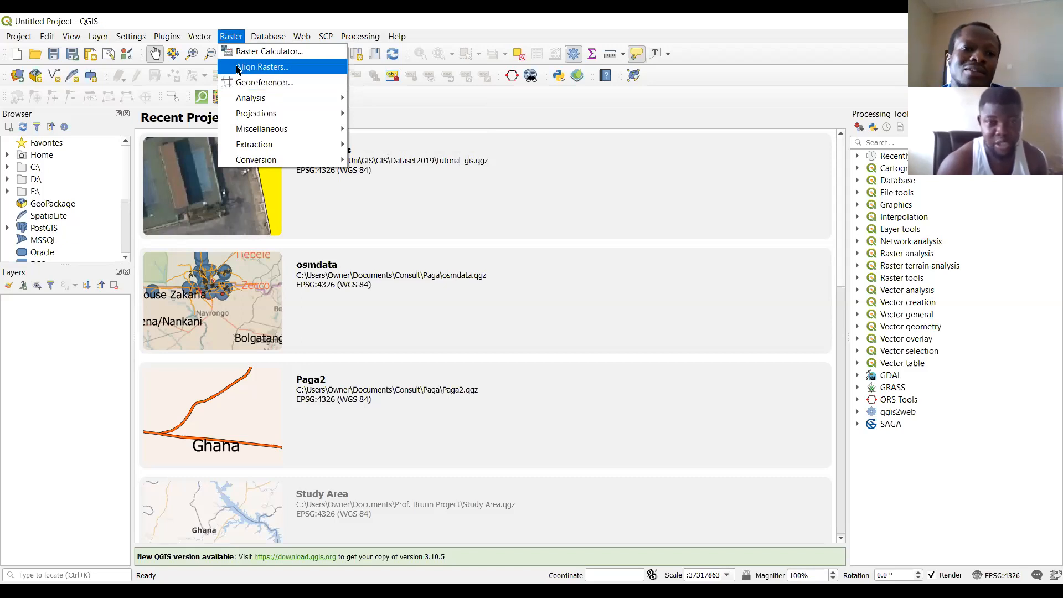
key(Right)
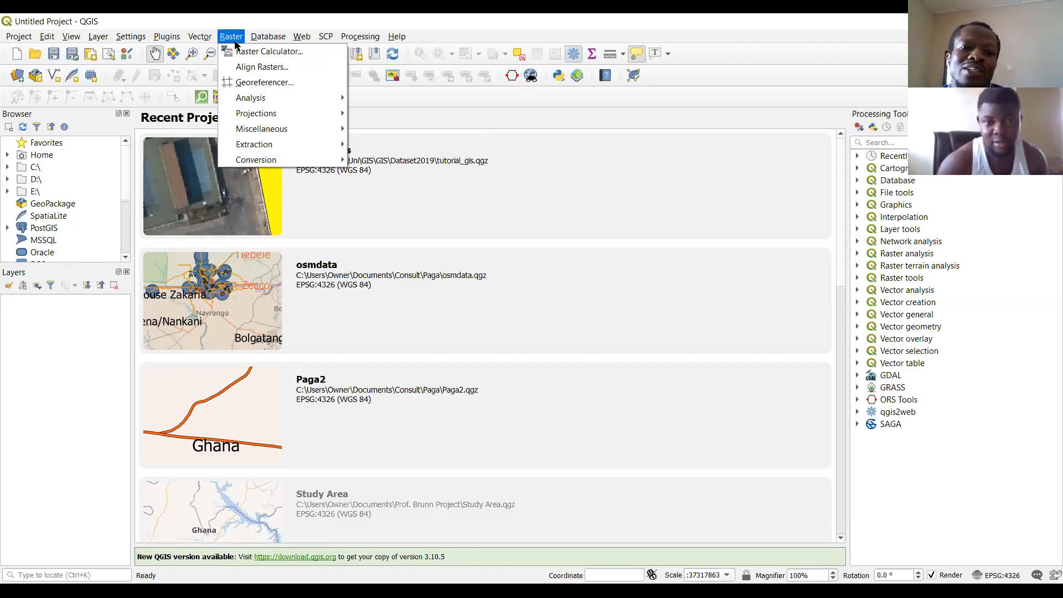
mouse_move(255, 97)
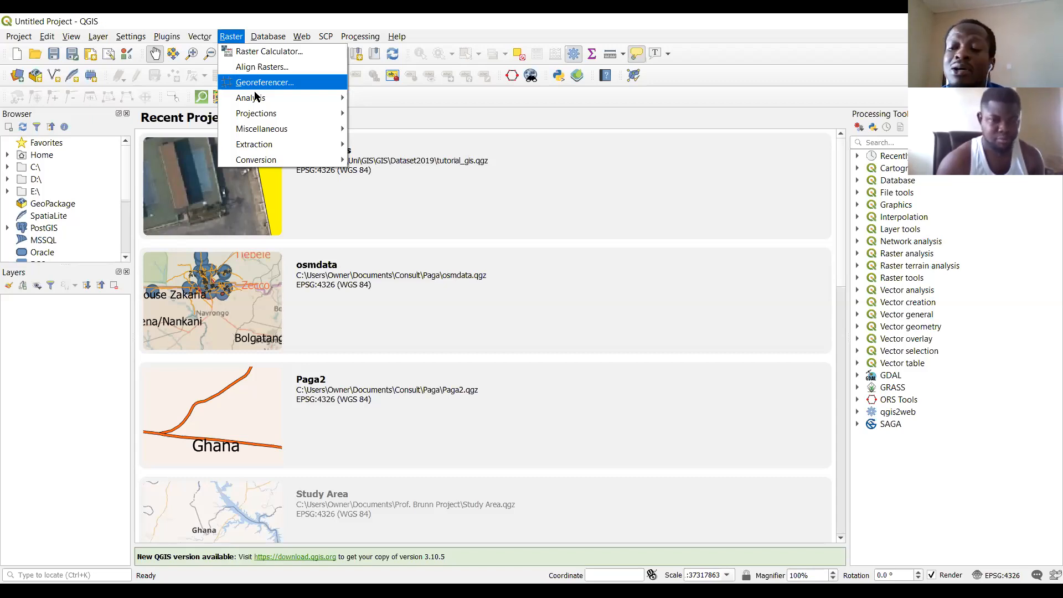
click(231, 37)
click(231, 37)
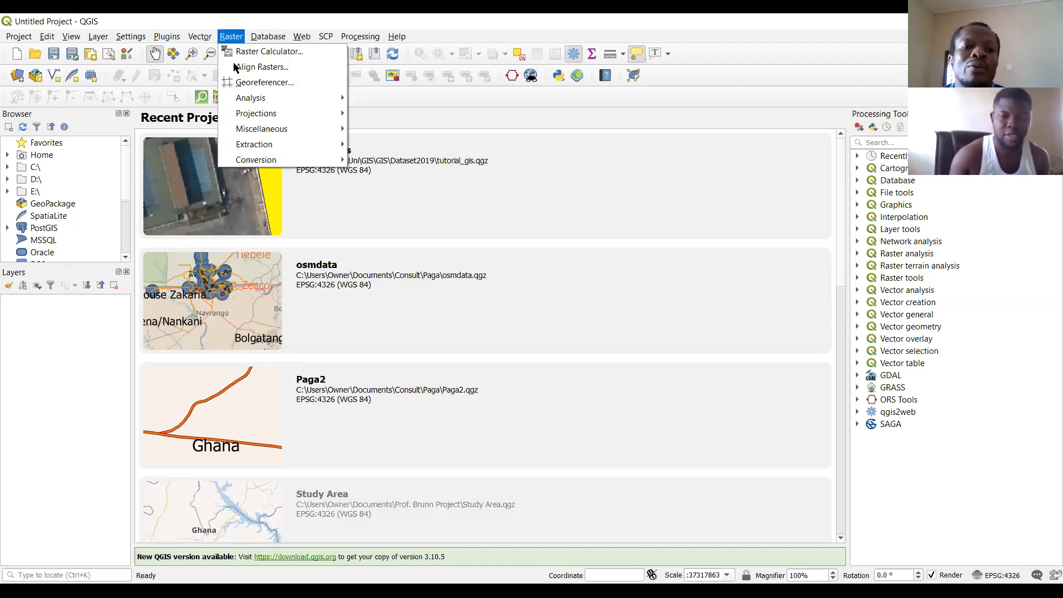
Open the plugin manager and search all plugins for "geore".
mouse_move(172, 41)
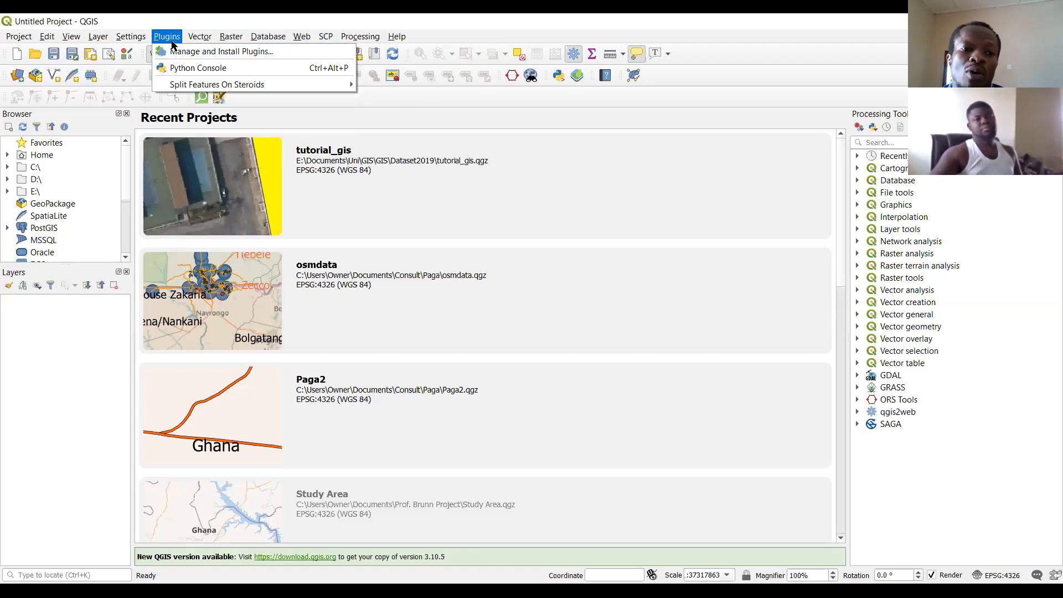
click(206, 55)
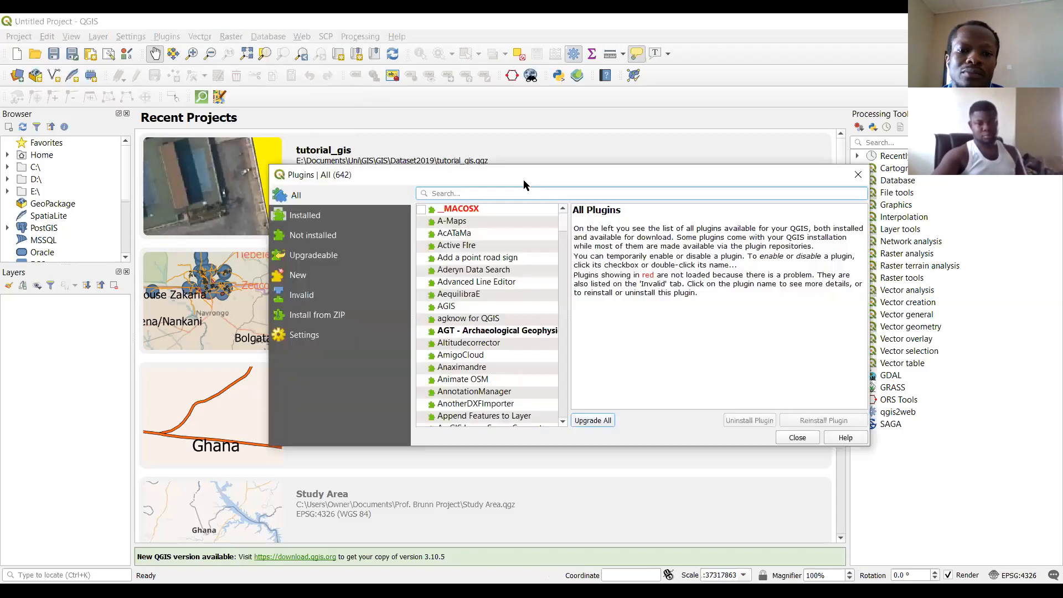
drag(527, 183, 431, 137)
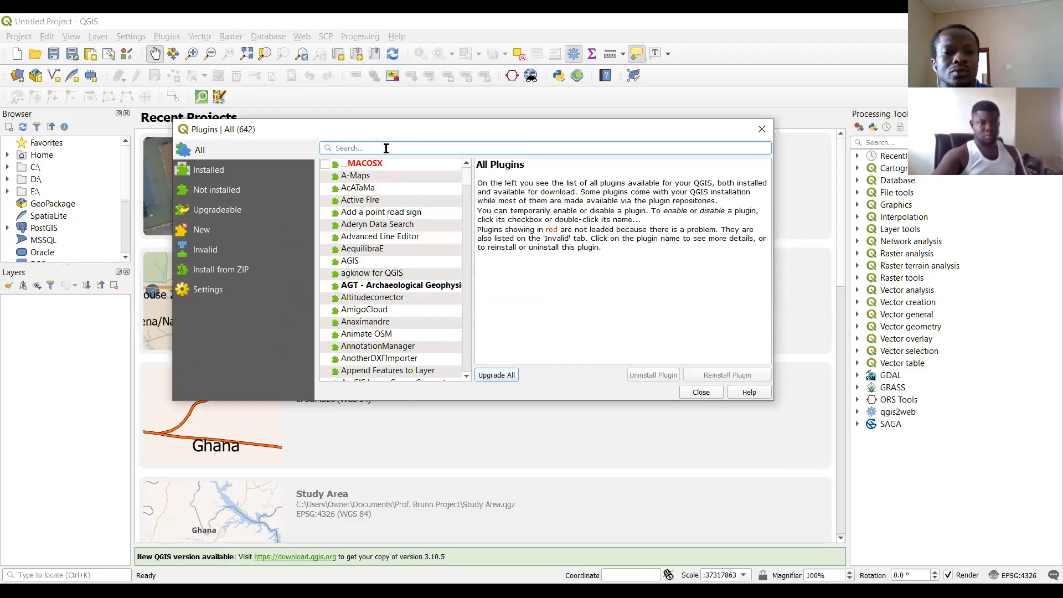
text(geo)
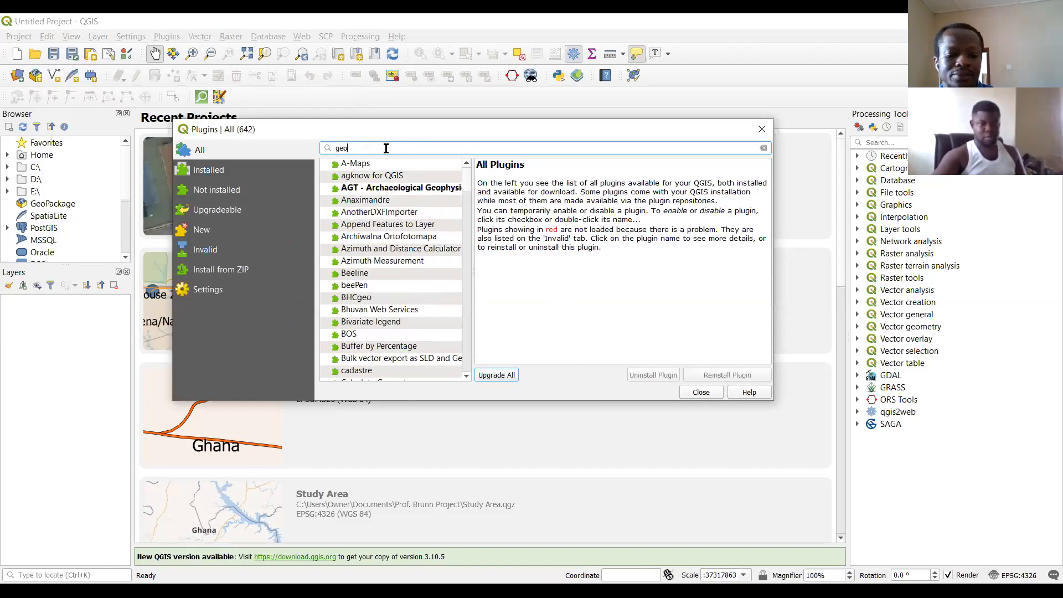
text(re)
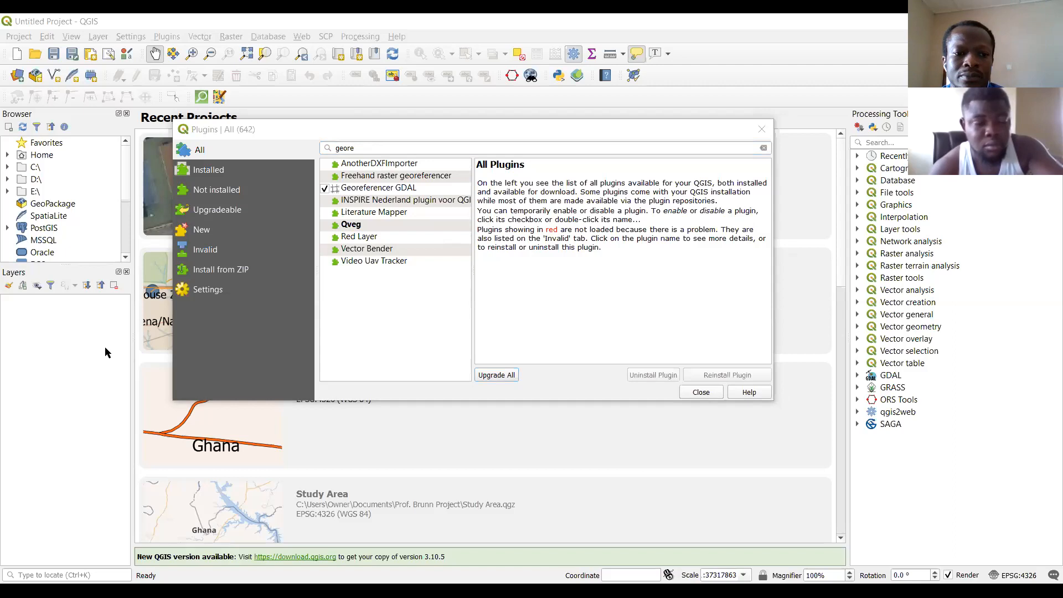
click(177, 370)
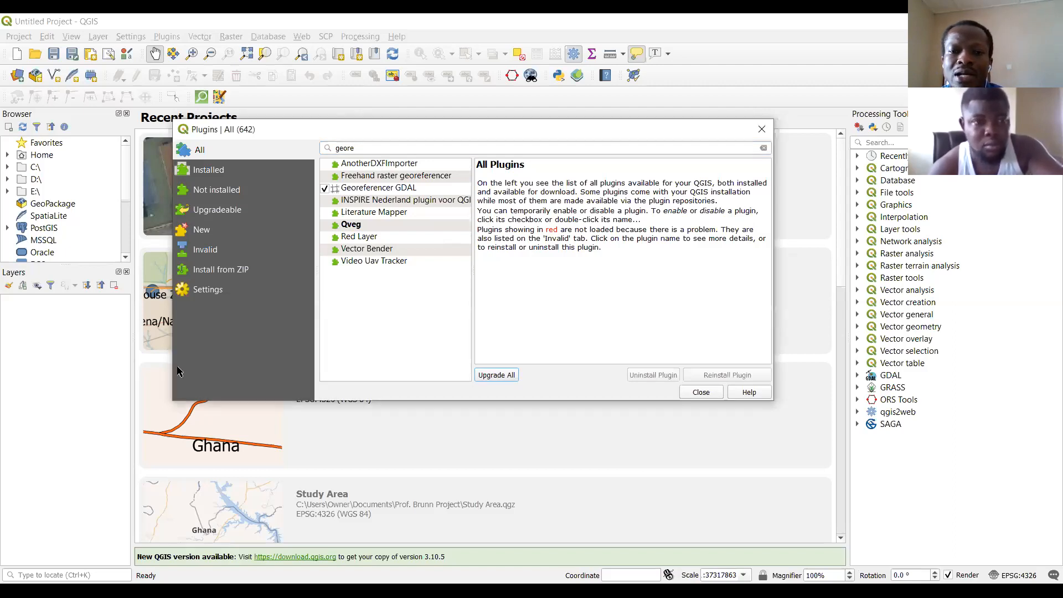
click(184, 132)
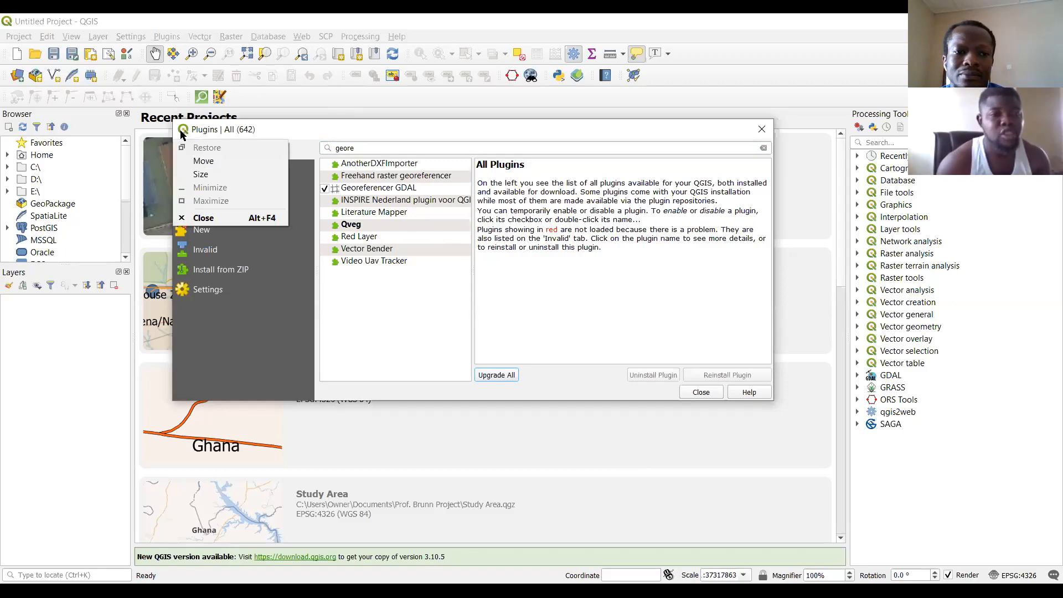
click(183, 373)
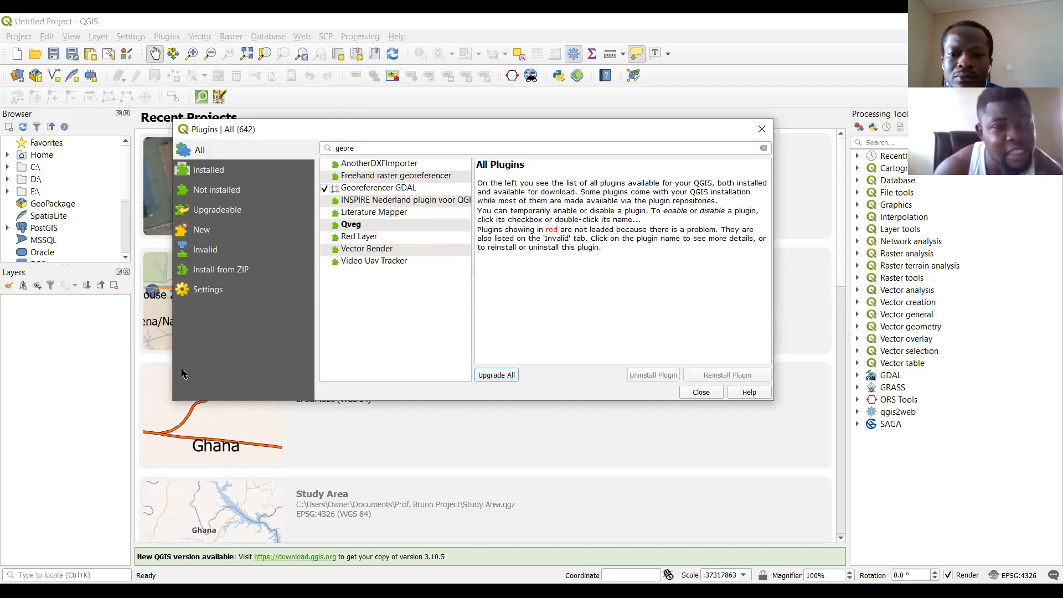
Disable and re-enable the Georeferencer GDAL plugin, leaving it enabled, and close the plugin manager.
click(818, 126)
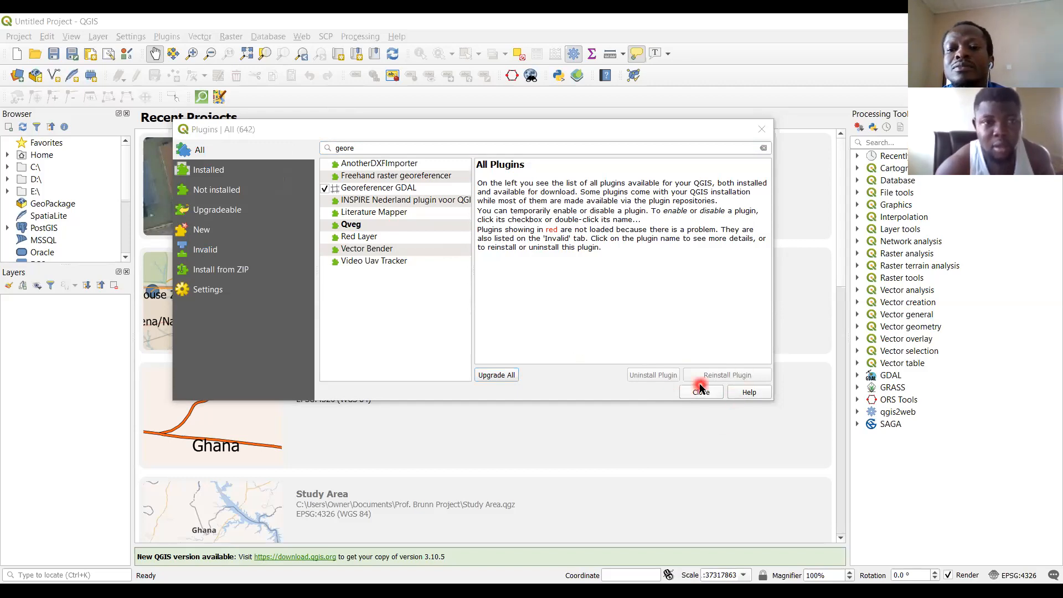
click(325, 189)
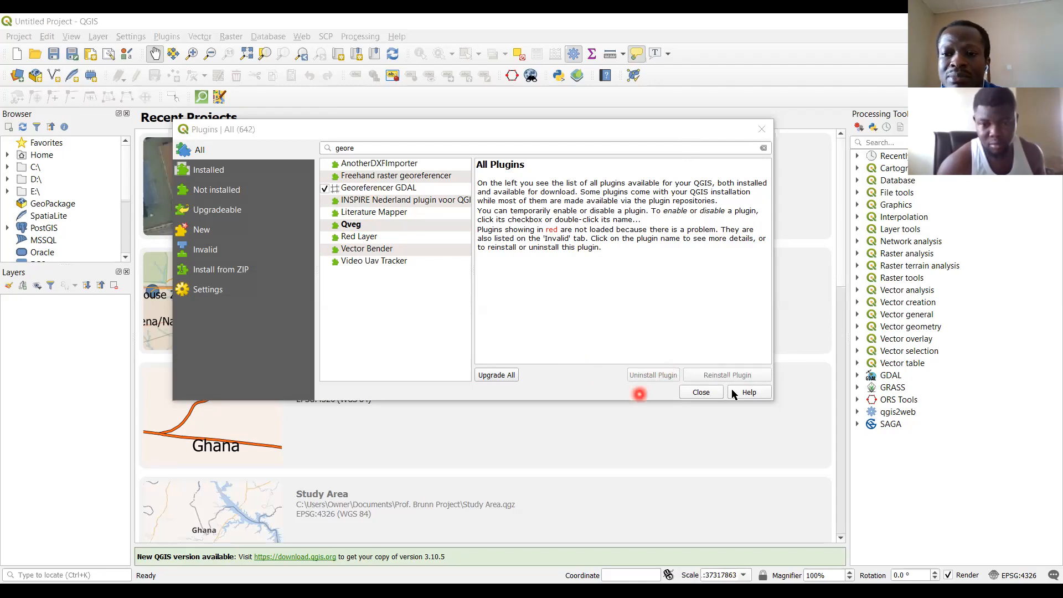
click(325, 189)
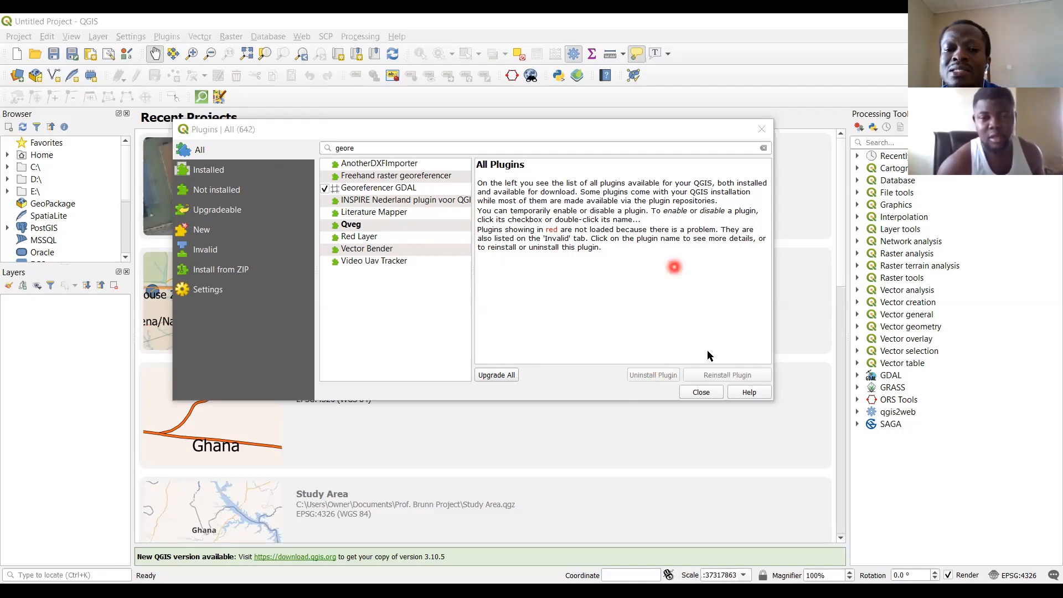
click(762, 131)
Open the Georeferencer from the raster tools.
click(231, 36)
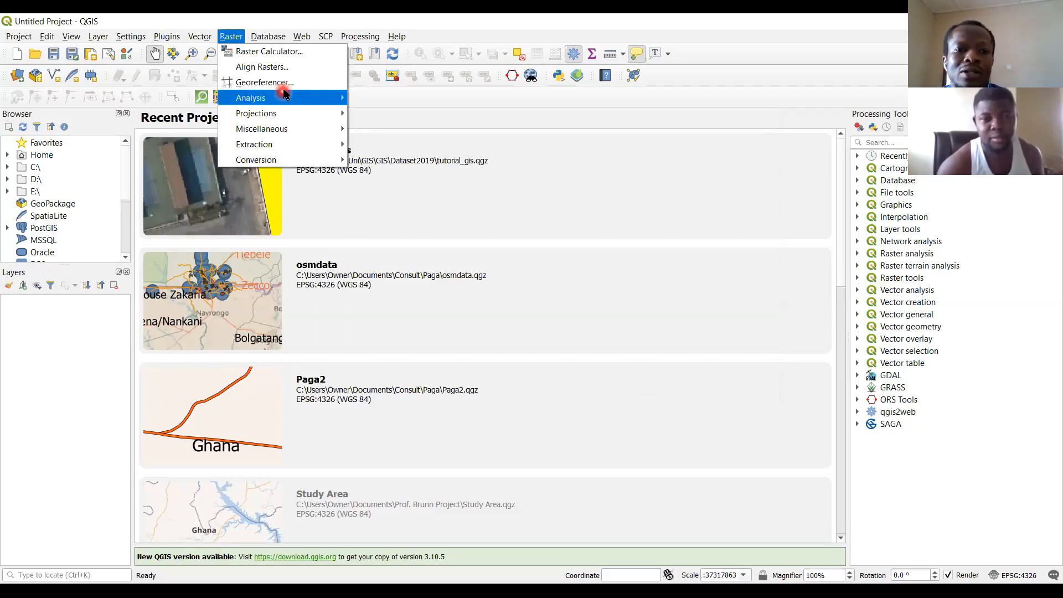
mouse_move(283, 92)
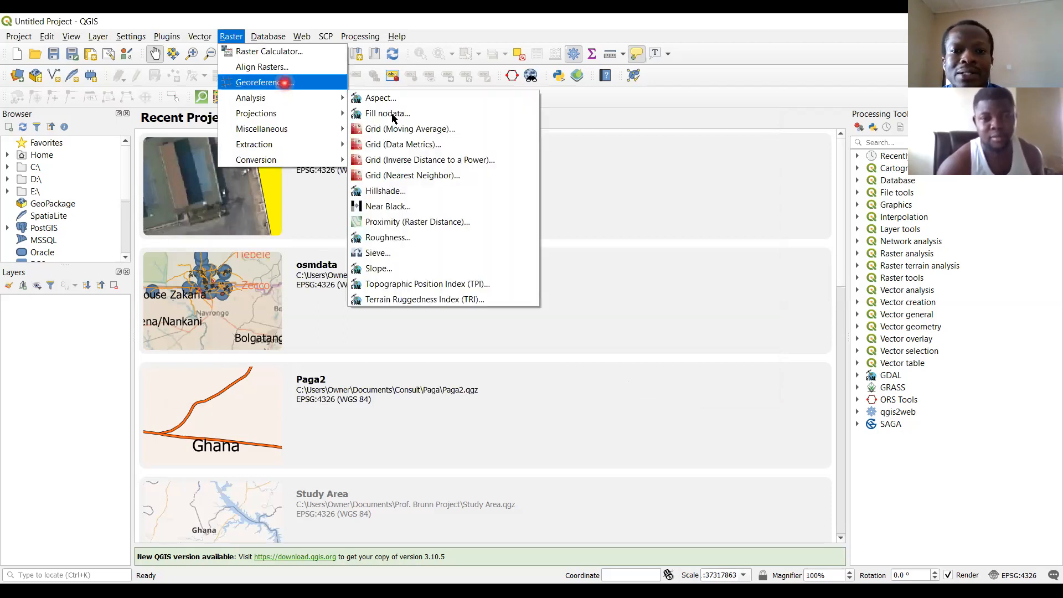
click(696, 120)
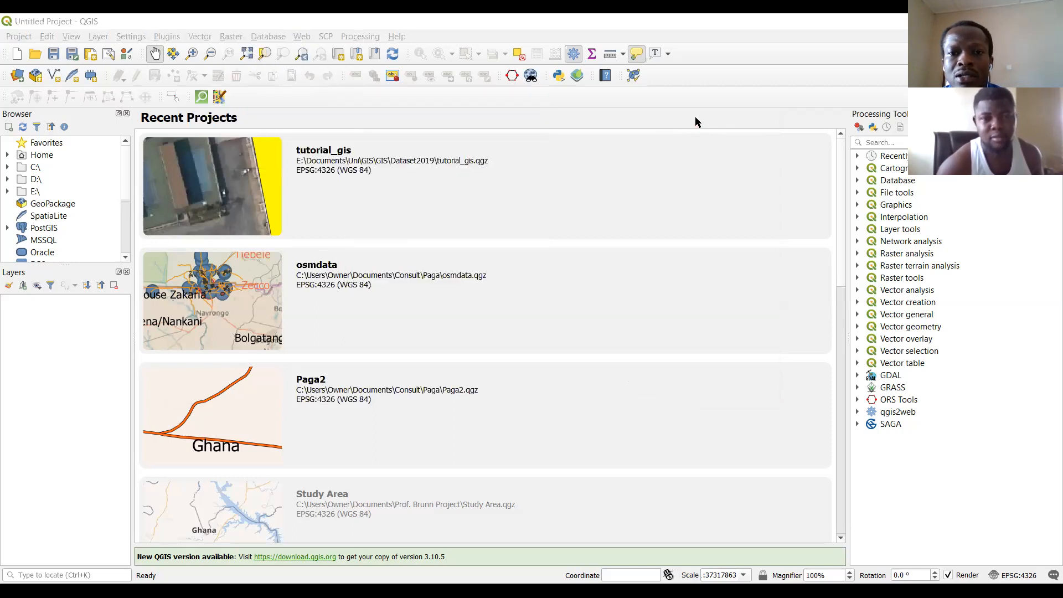
click(231, 37)
key(Return)
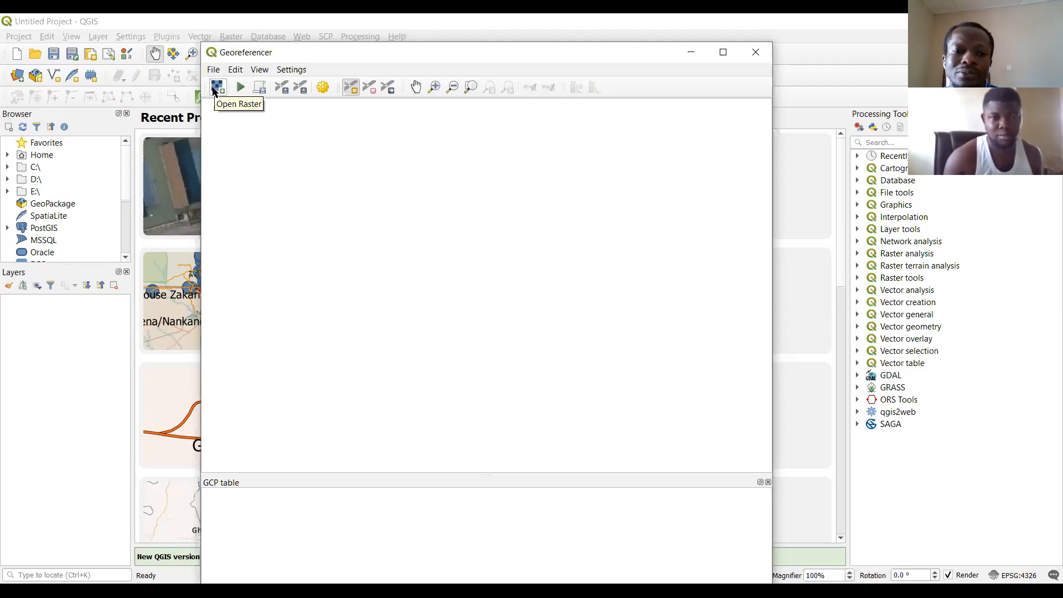
Load the ancient-europe-and-northern-africa_3071_3662_600.jpg raster from the Dataset2019 folder into the Georeferencer and maximize its window.
click(215, 91)
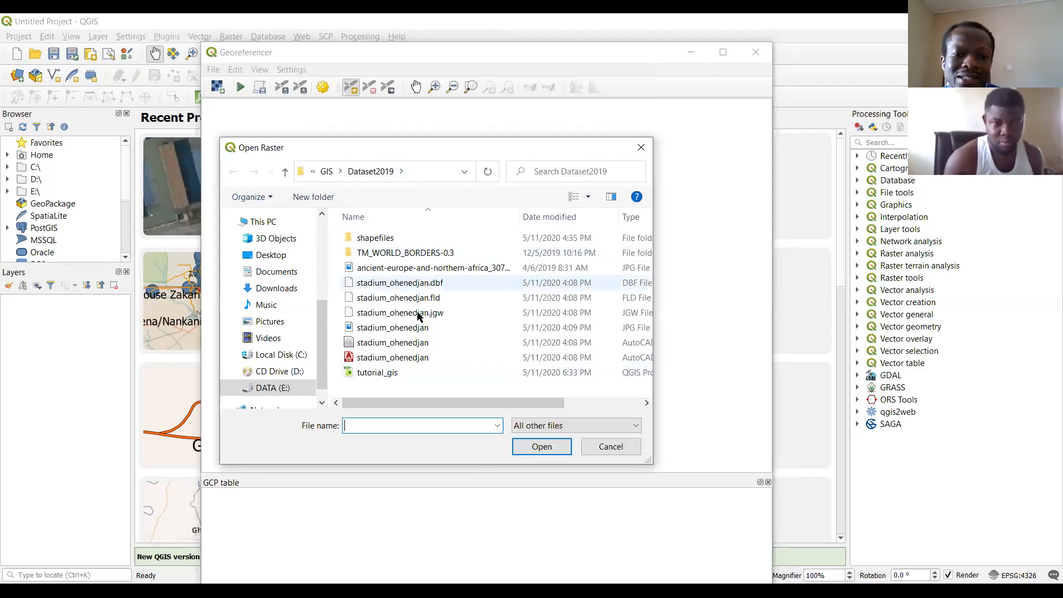
click(422, 268)
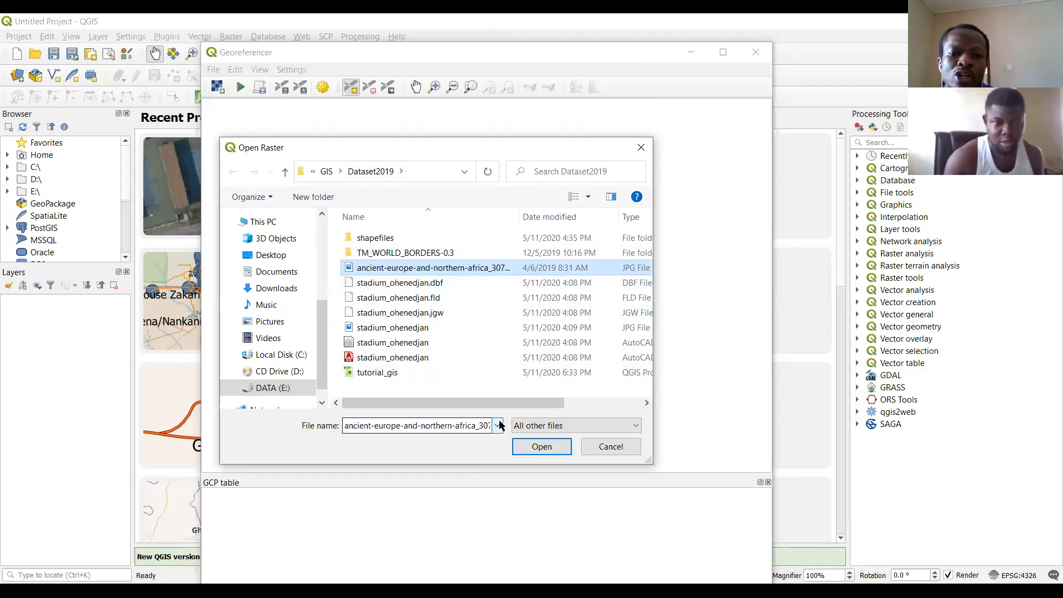
click(539, 447)
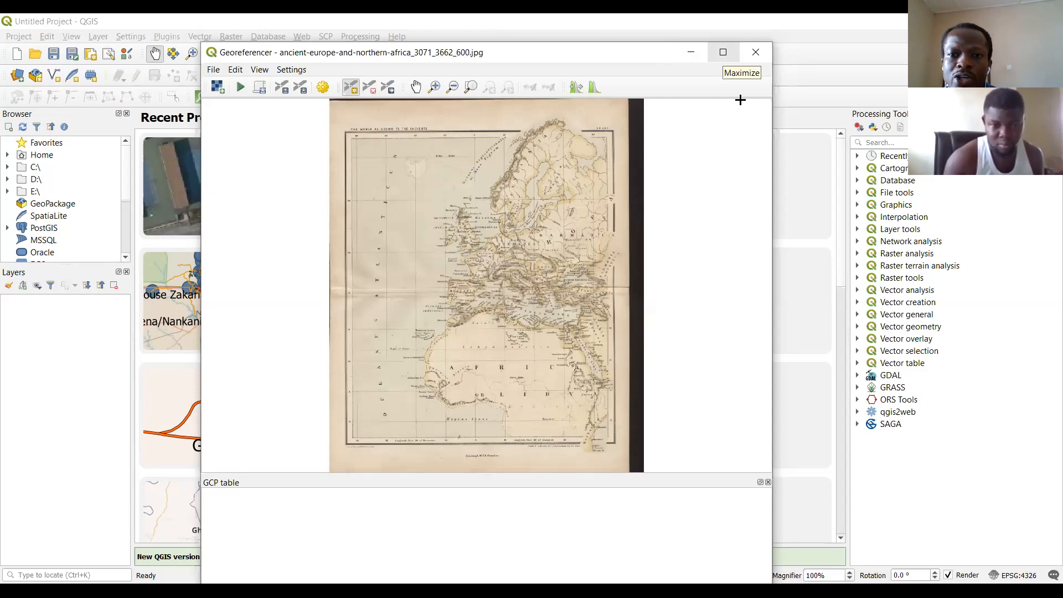
click(723, 52)
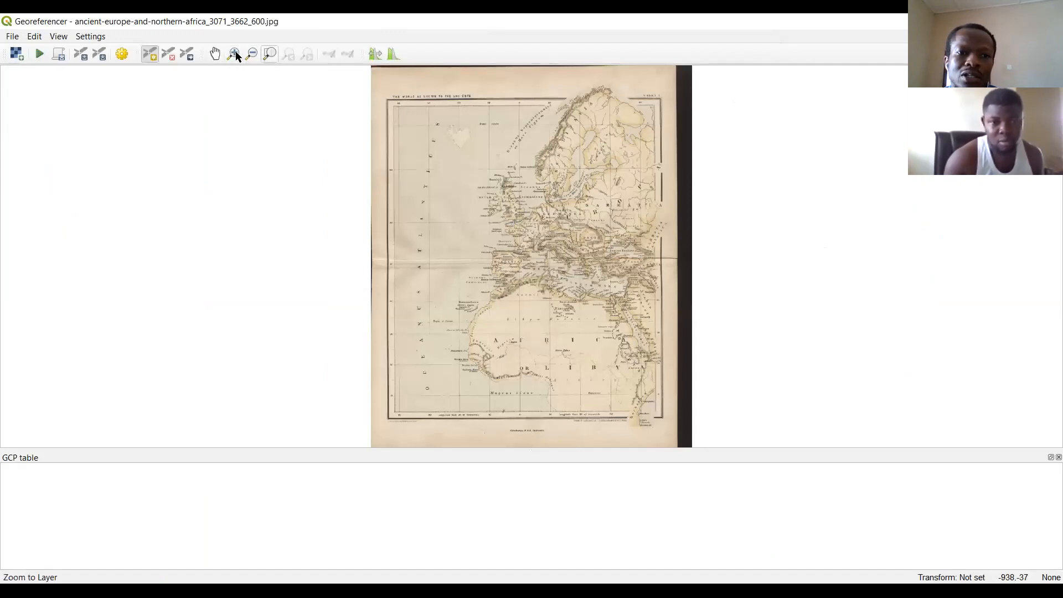
Examine the loaded map up close around Hispania, the southwest corner's grid labels and the northeast corner.
click(235, 54)
drag(449, 243, 565, 295)
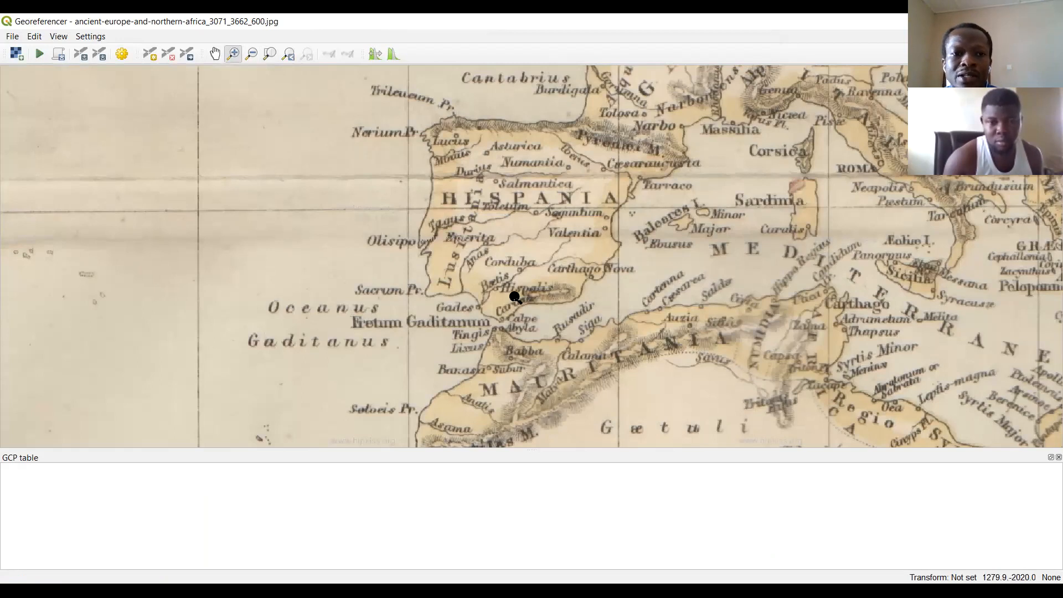
click(288, 53)
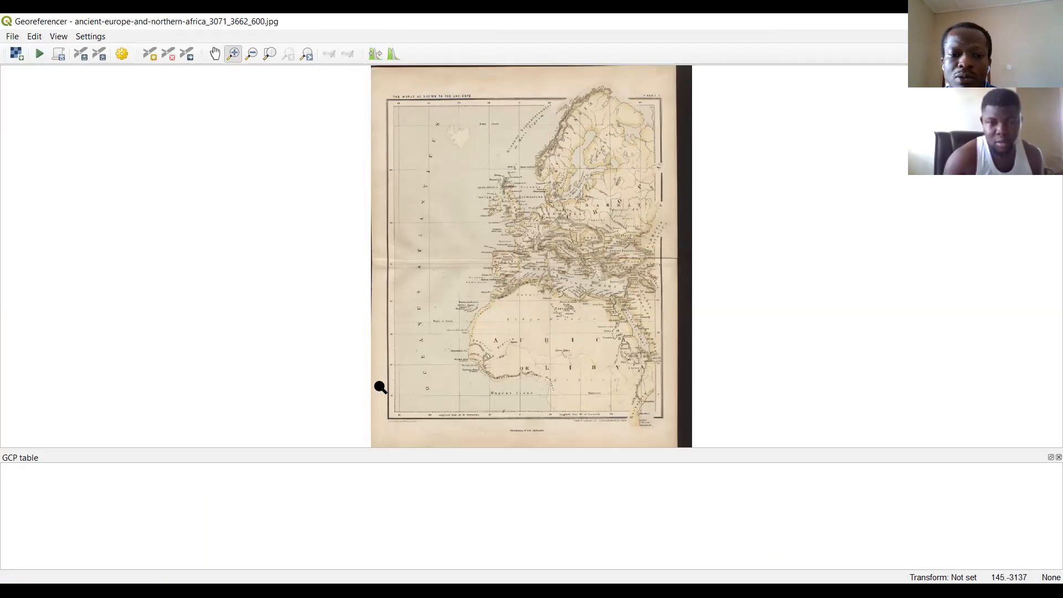
drag(363, 362, 488, 438)
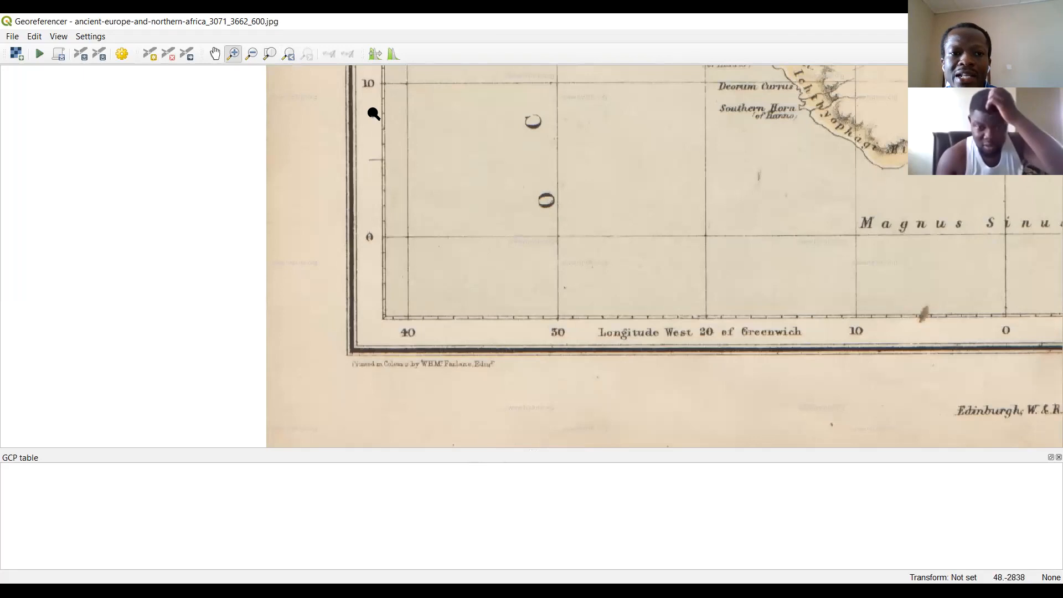
click(270, 54)
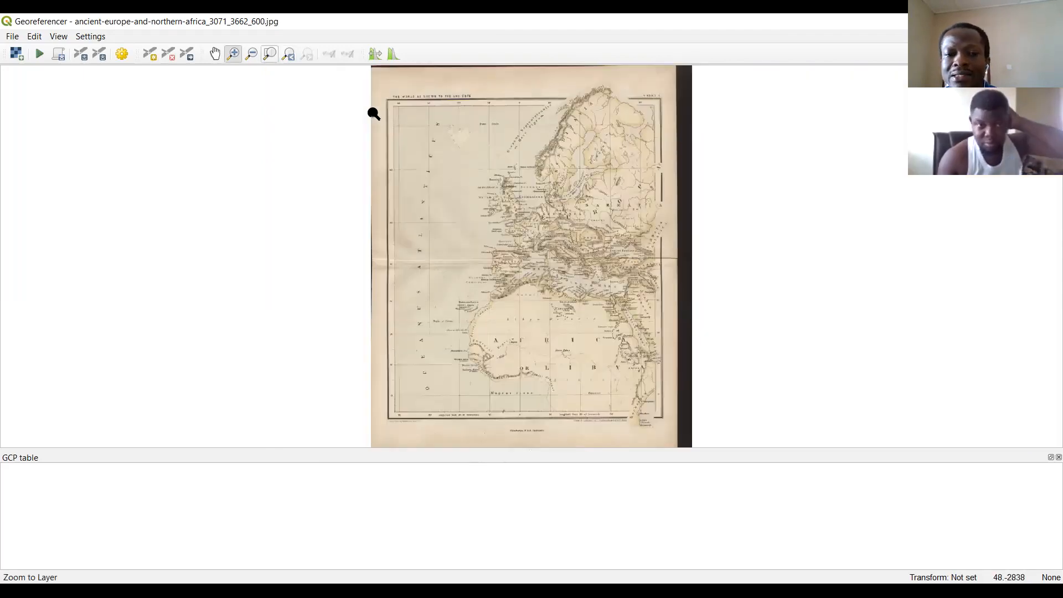
drag(634, 101, 684, 153)
click(270, 54)
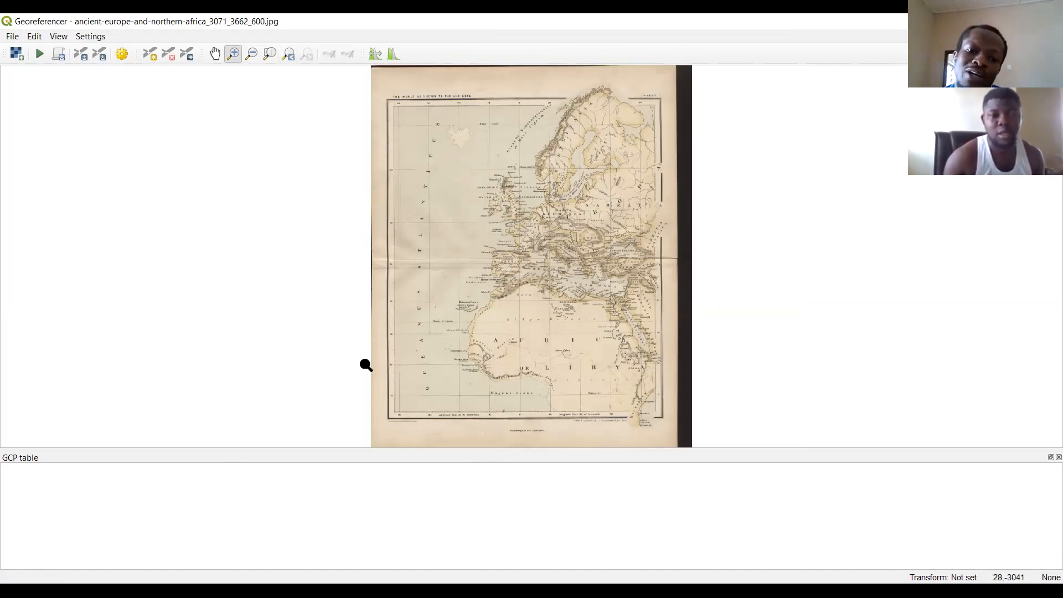
Annotate the crossing of longitude 40 West and latitude 0 with the coordinates "-40, 0", and clear the note.
drag(335, 304, 508, 442)
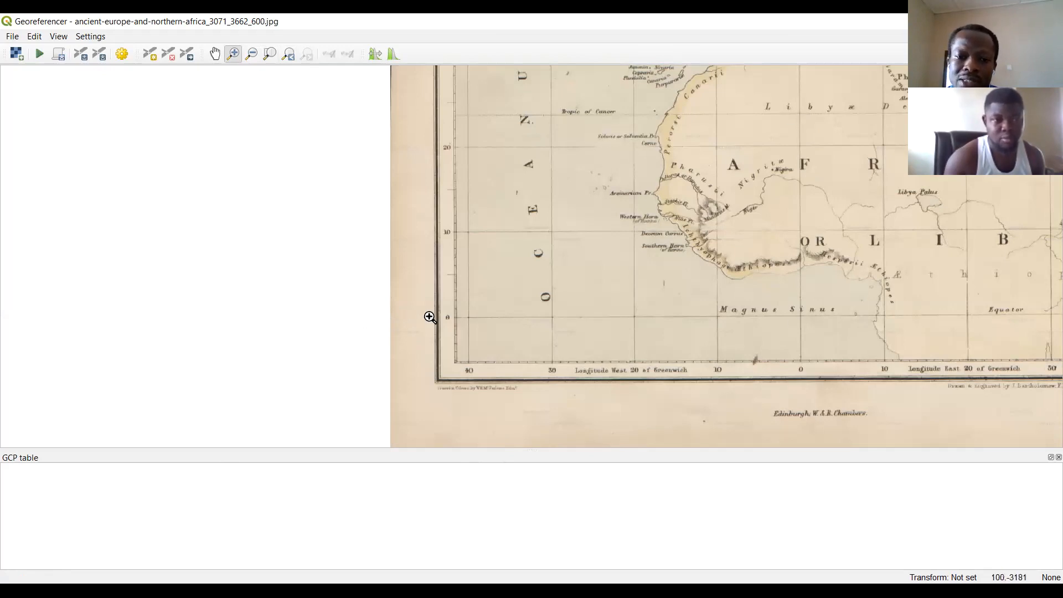
drag(383, 275, 522, 397)
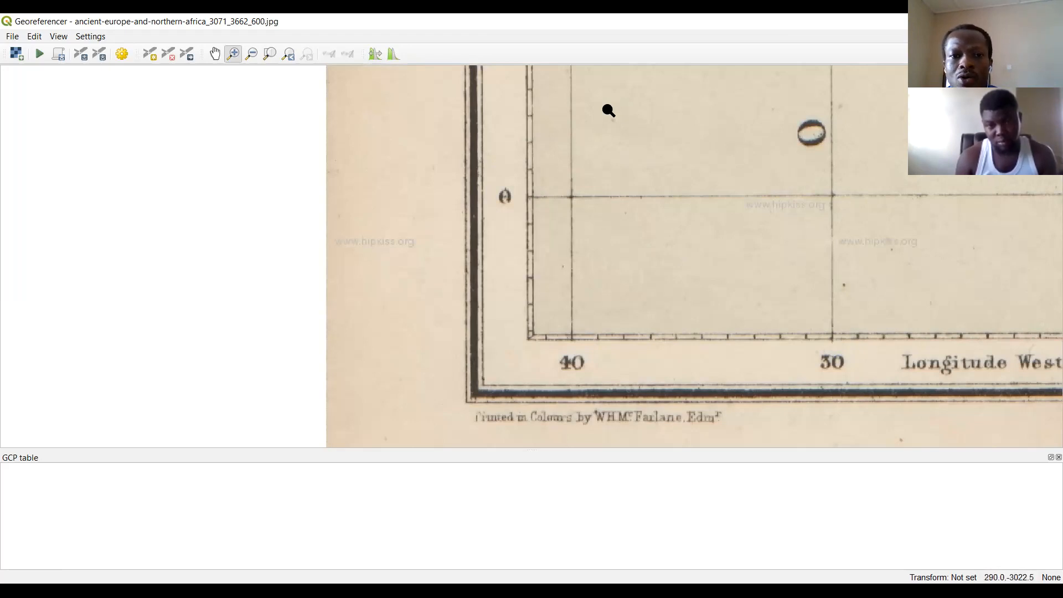
click(698, 395)
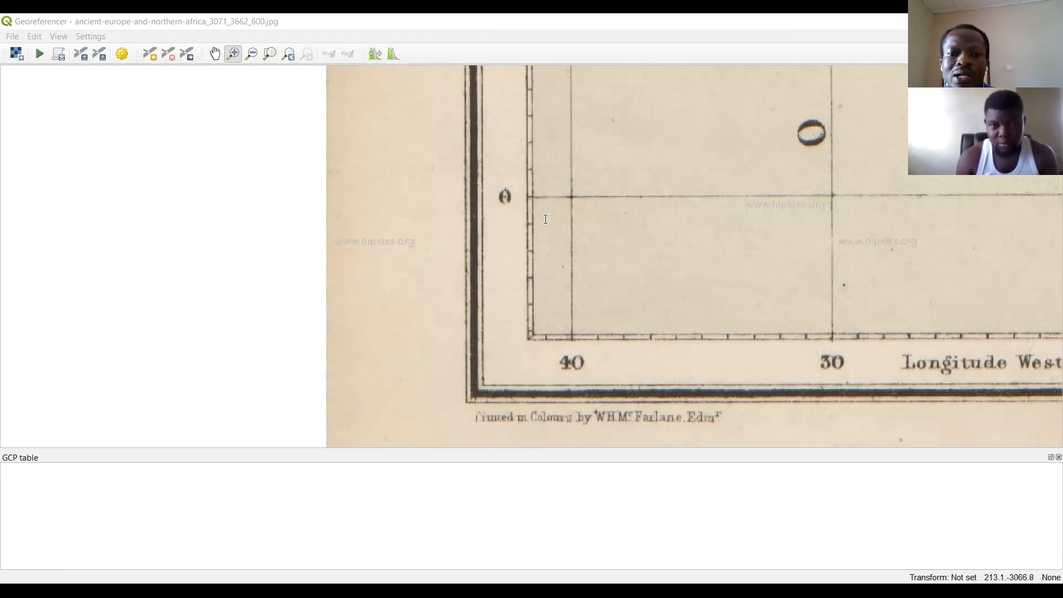
click(589, 220)
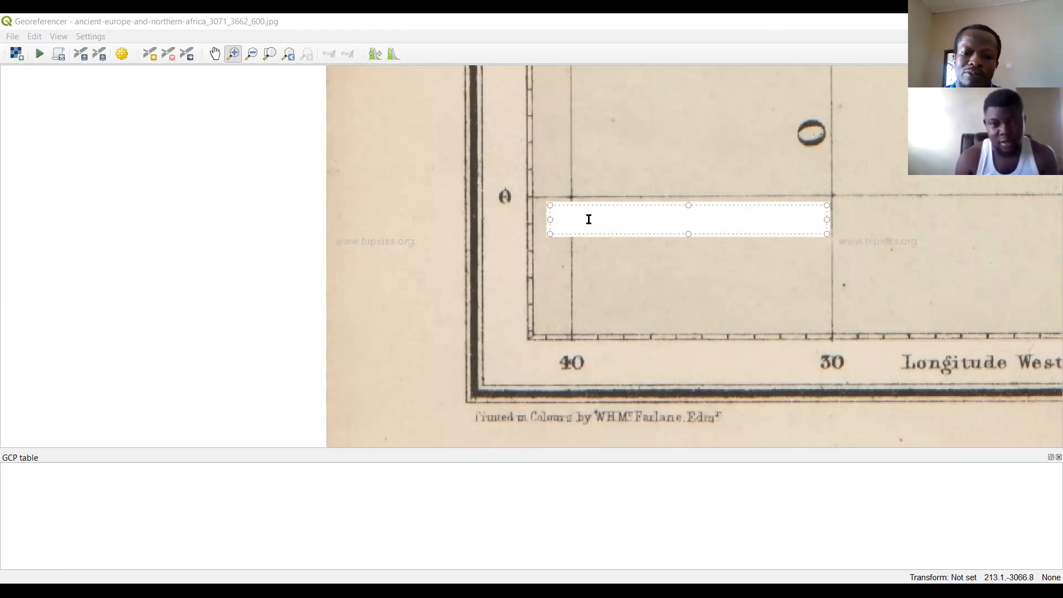
text(40)
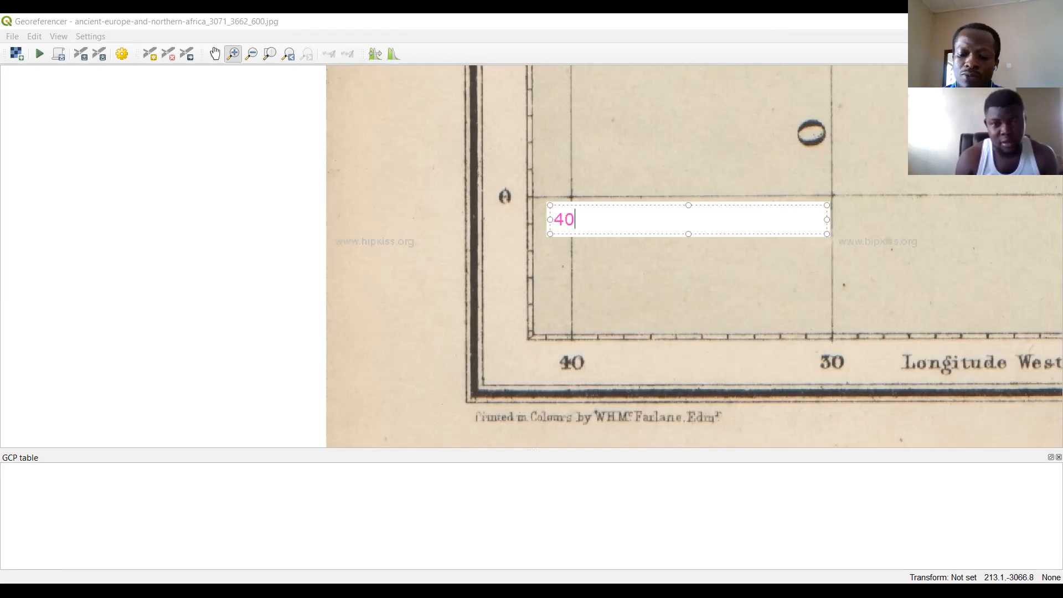
key(Home)
text(-)
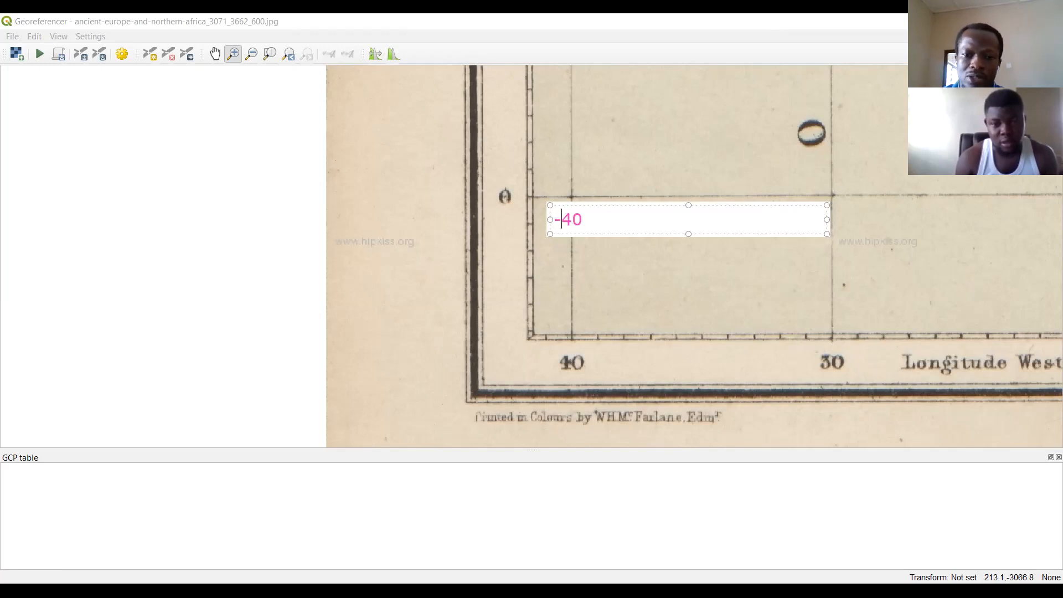
key(End)
text(, )
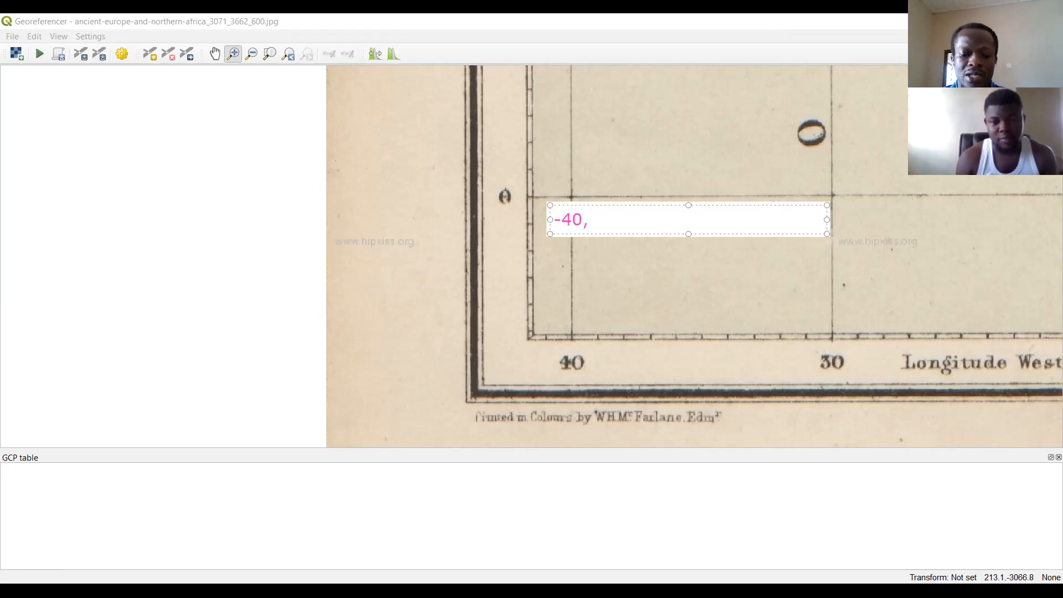
text(0)
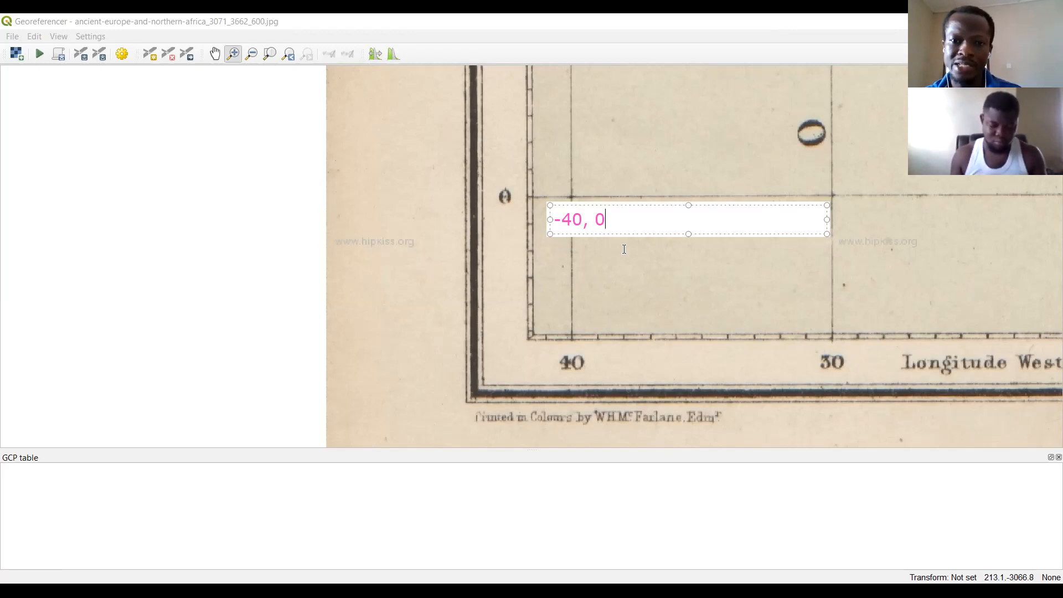
click(749, 113)
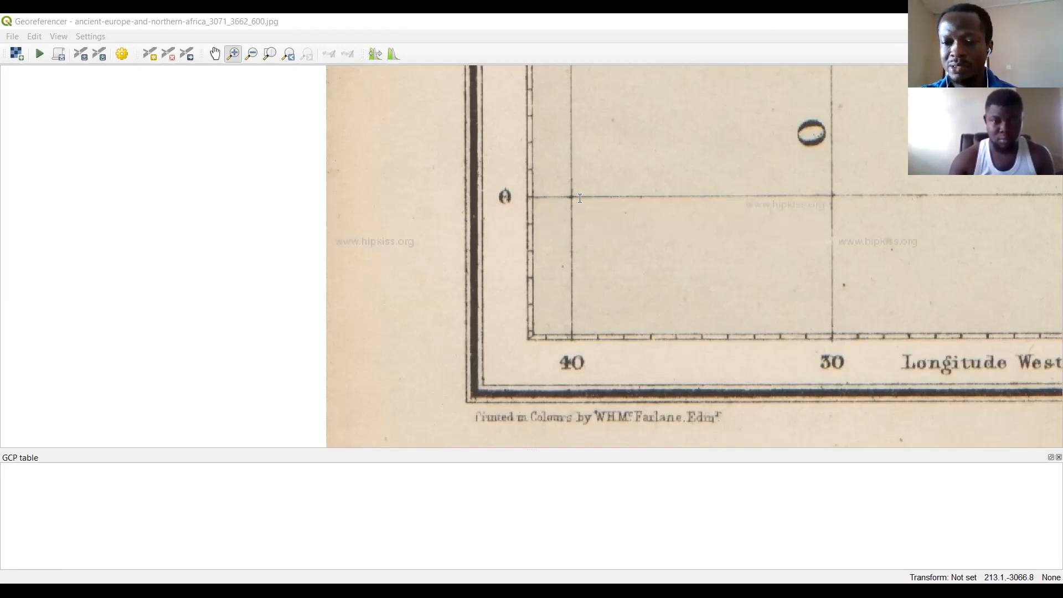
click(432, 111)
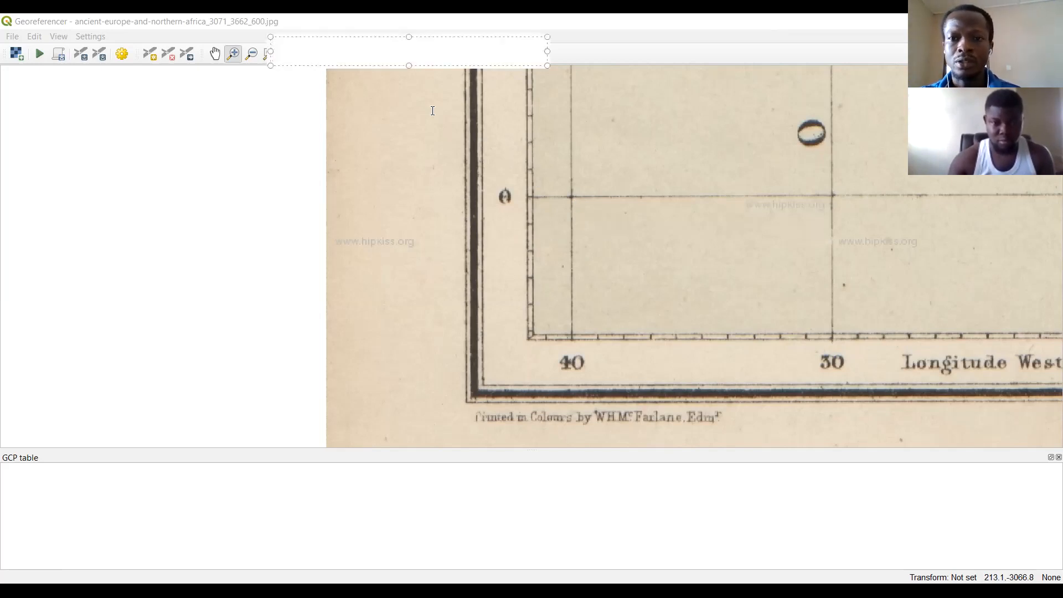
key(Escape)
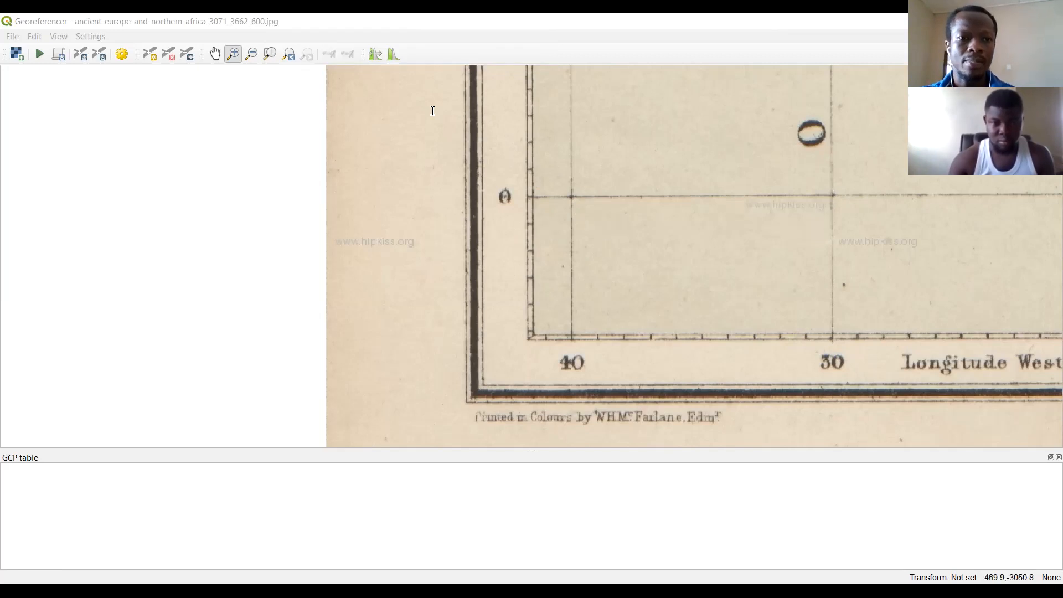
Circle the crossing of longitude 40 West and latitude 60 North on the map and annotate it with "-40,60".
scroll(433, 111, down, 5)
click(288, 54)
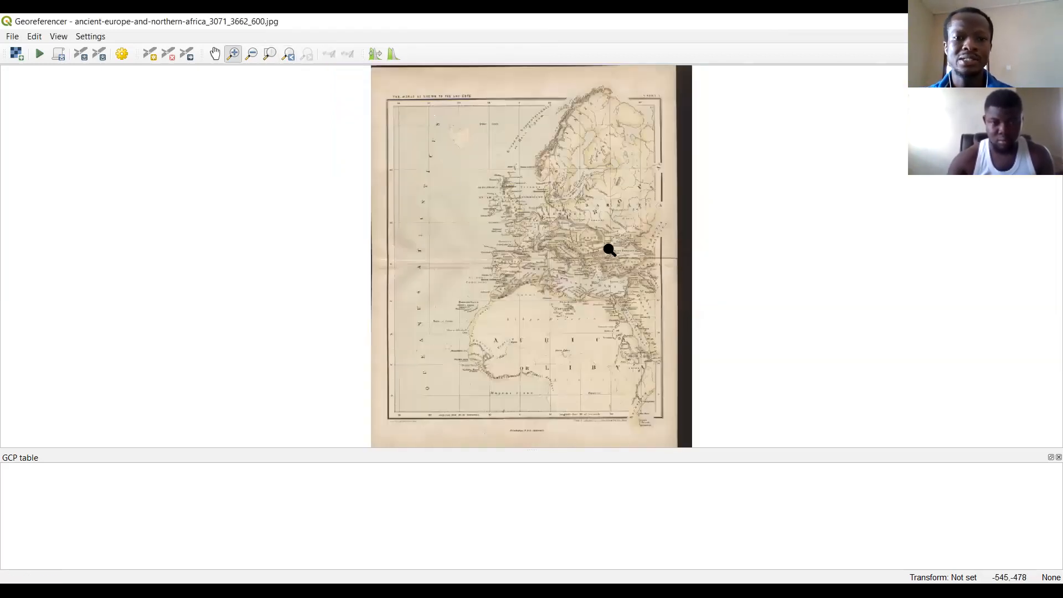
drag(369, 88, 468, 222)
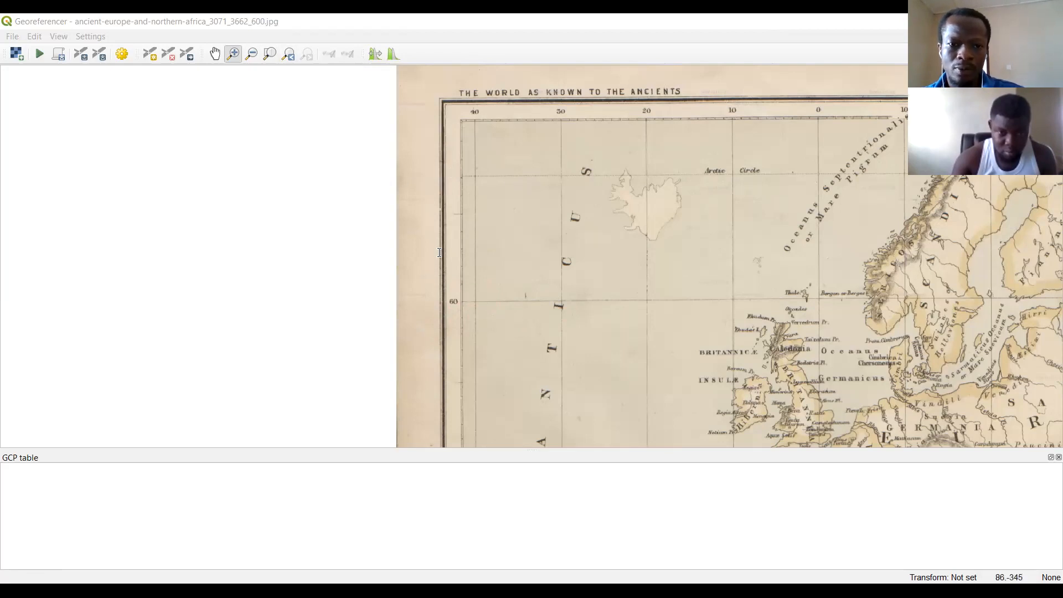
click(466, 325)
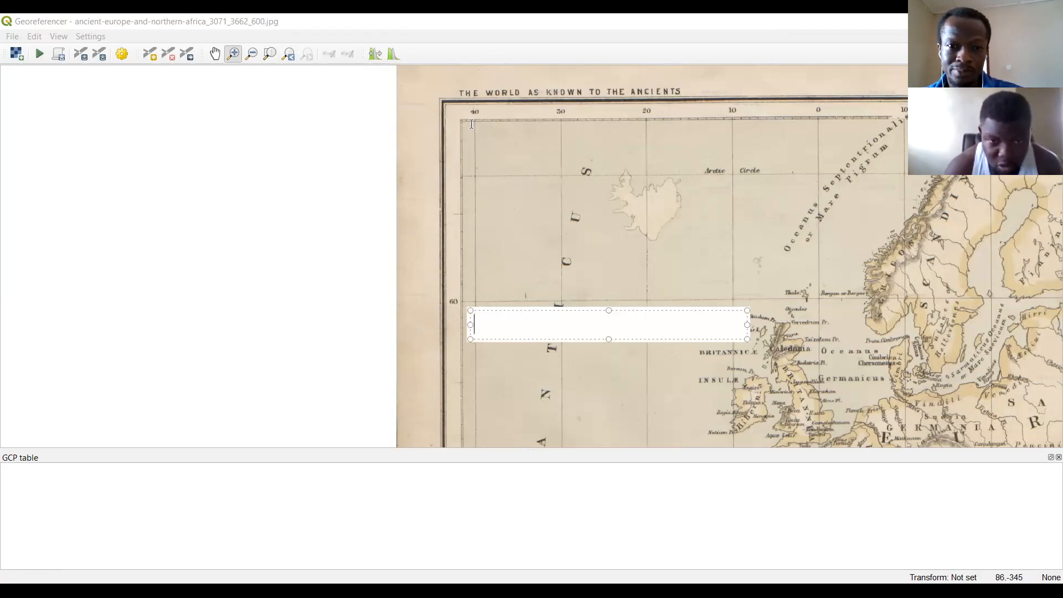
key(Escape)
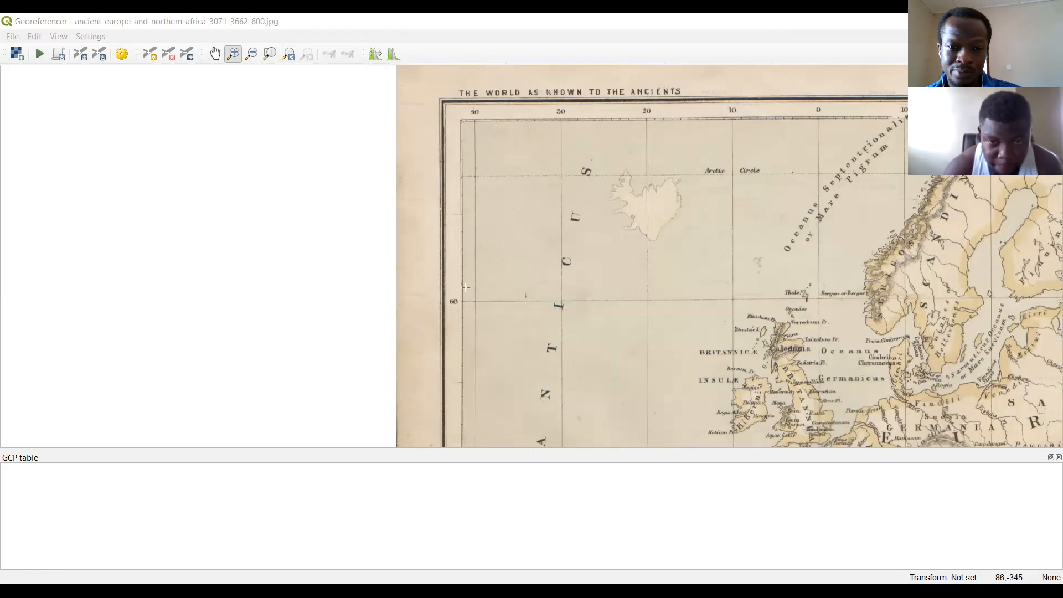
drag(356, 248, 629, 378)
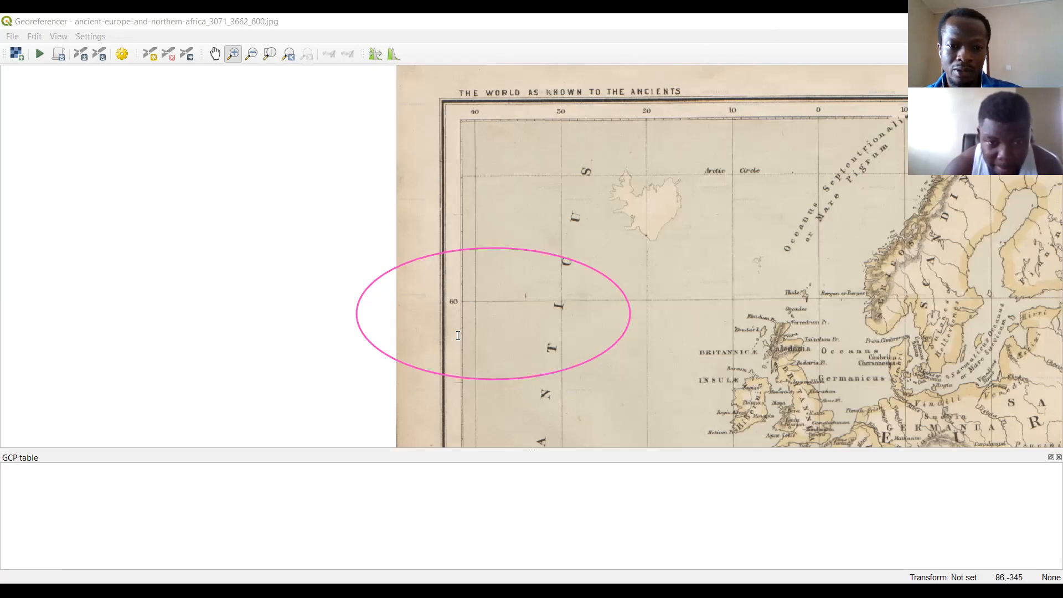
click(478, 342)
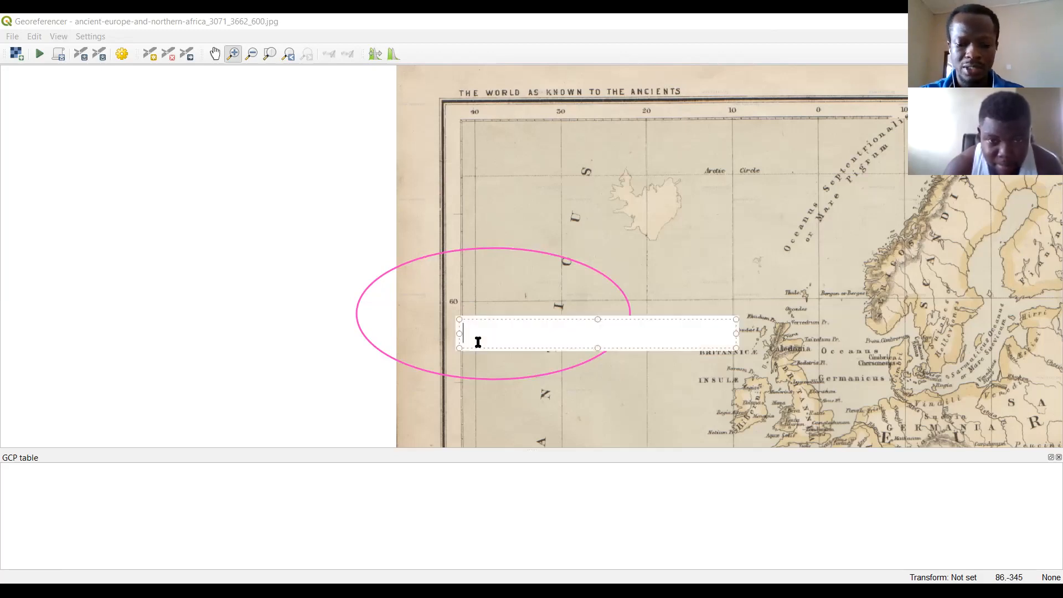
text(-40,)
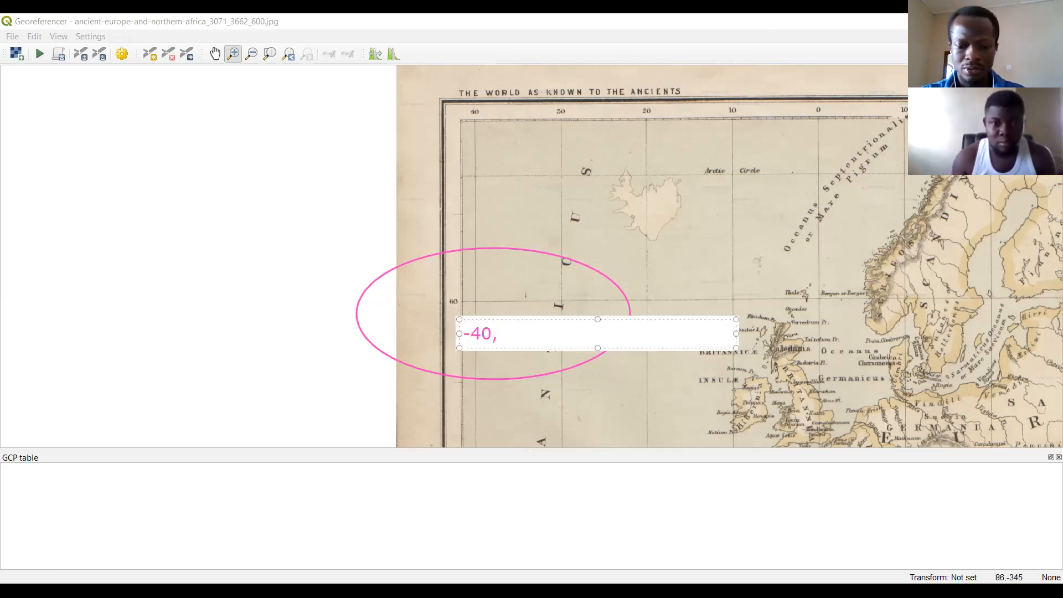
text(60)
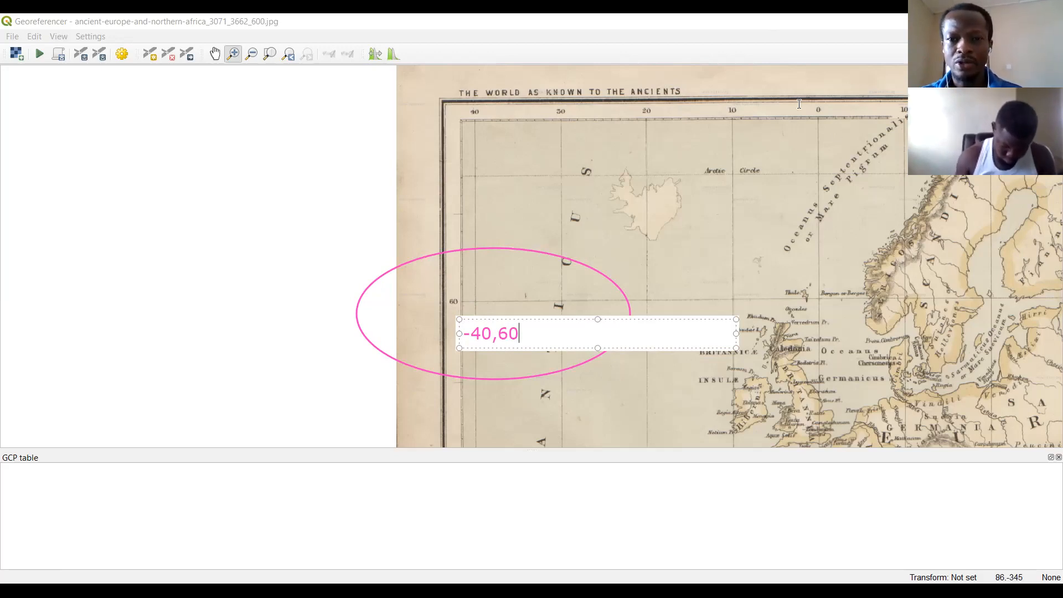
Clear the "-40,60" annotation and examine the map's northeast corner where longitude 40 East meets latitude 60 North.
click(732, 126)
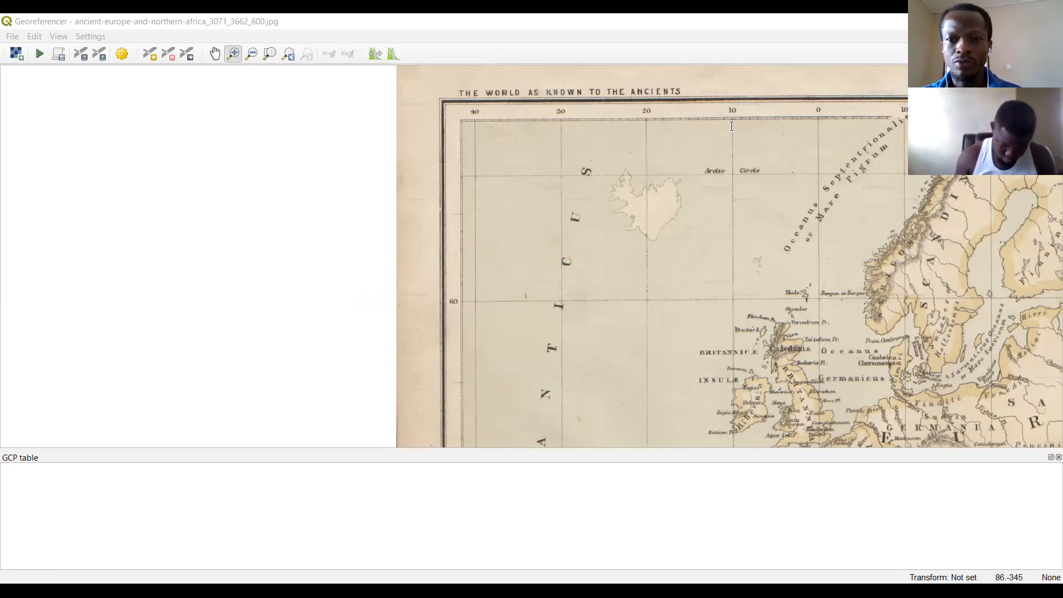
click(216, 54)
drag(961, 337, 324, 323)
drag(504, 347, 481, 299)
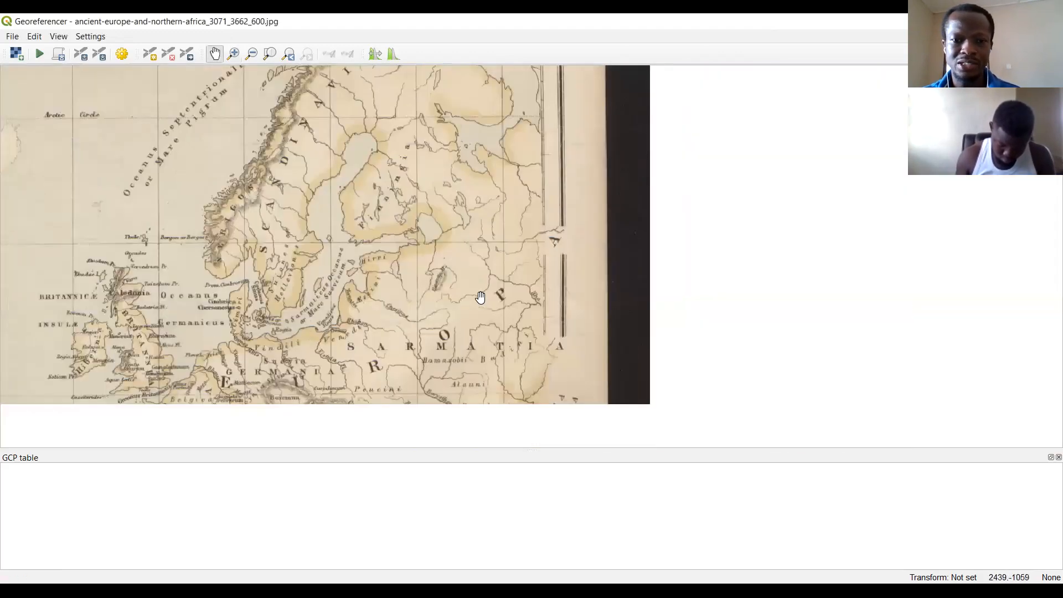
drag(512, 230, 513, 294)
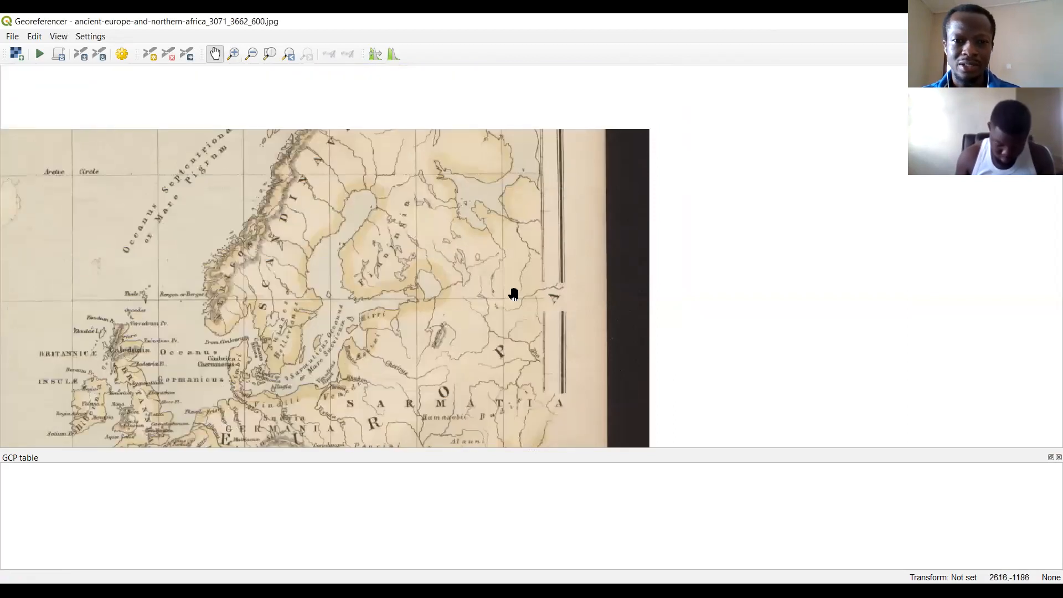
drag(505, 109, 507, 138)
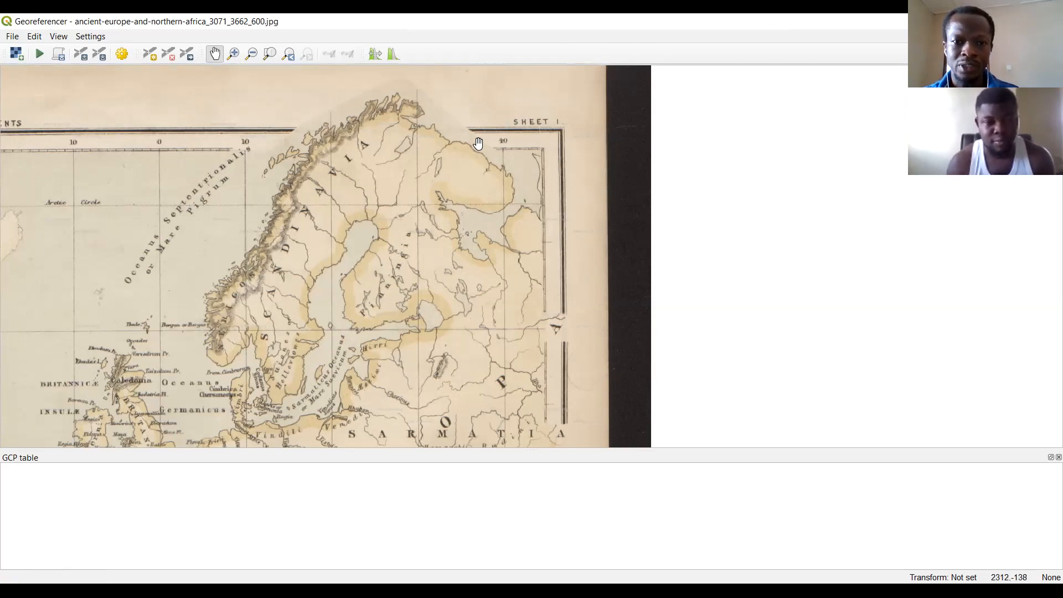
click(499, 158)
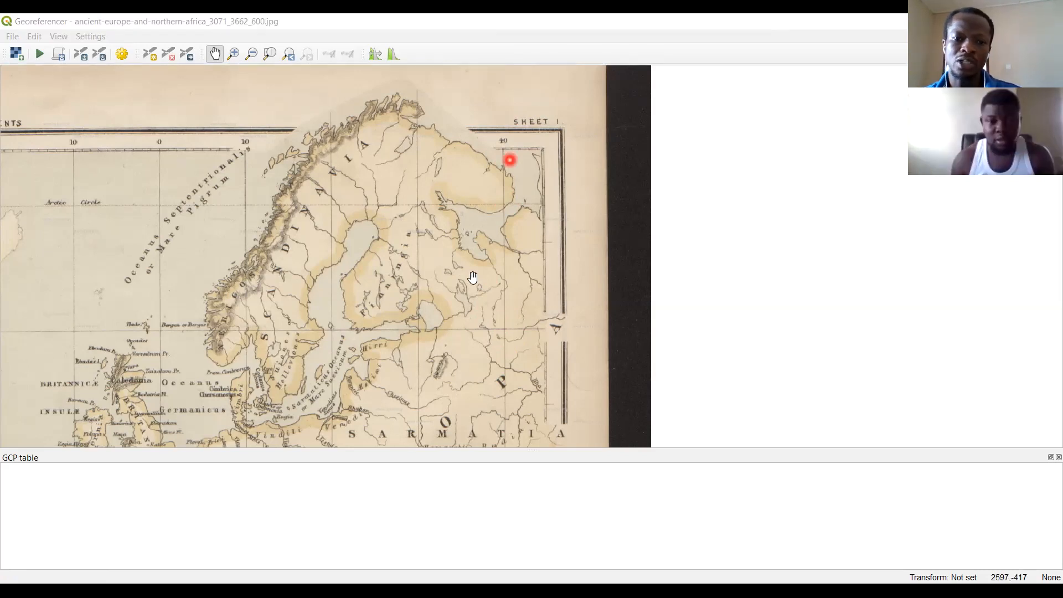
Examine the map's southeast corner around the equator label and the eastern longitude labels, and return to the Mediterranean area.
drag(467, 380, 489, 153)
drag(520, 236, 565, 122)
drag(550, 268, 580, 230)
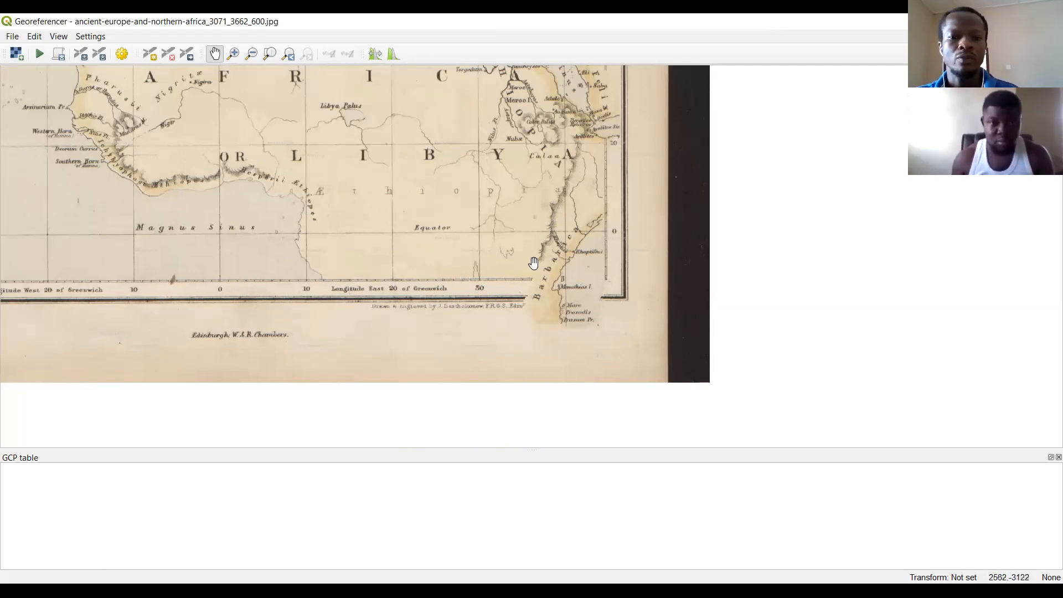
drag(508, 264, 703, 352)
drag(613, 292, 670, 321)
drag(556, 249, 479, 380)
drag(473, 302, 539, 377)
drag(539, 309, 535, 406)
drag(539, 340, 547, 355)
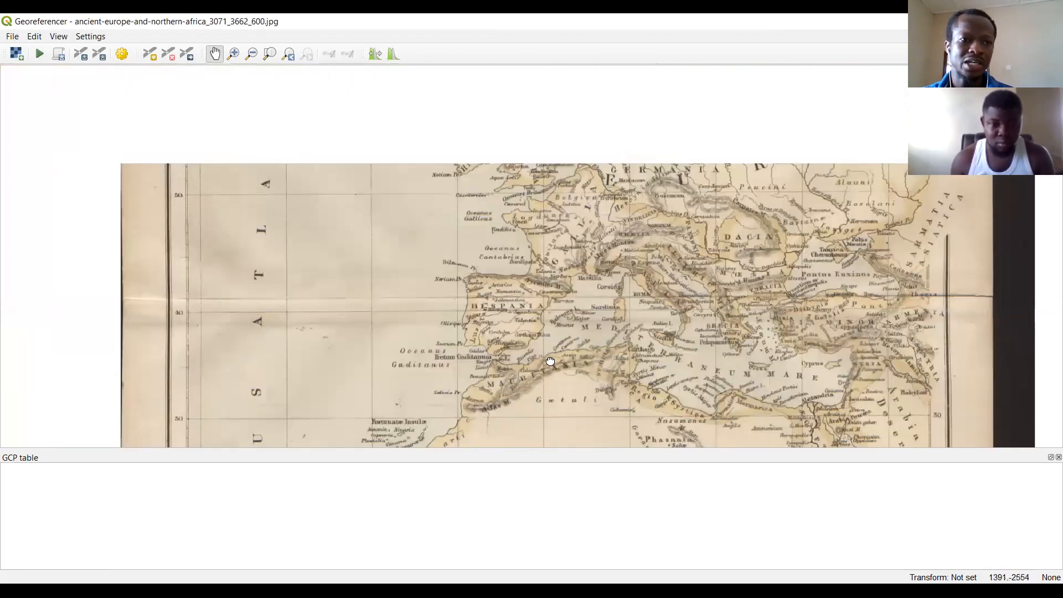
drag(497, 318, 441, 277)
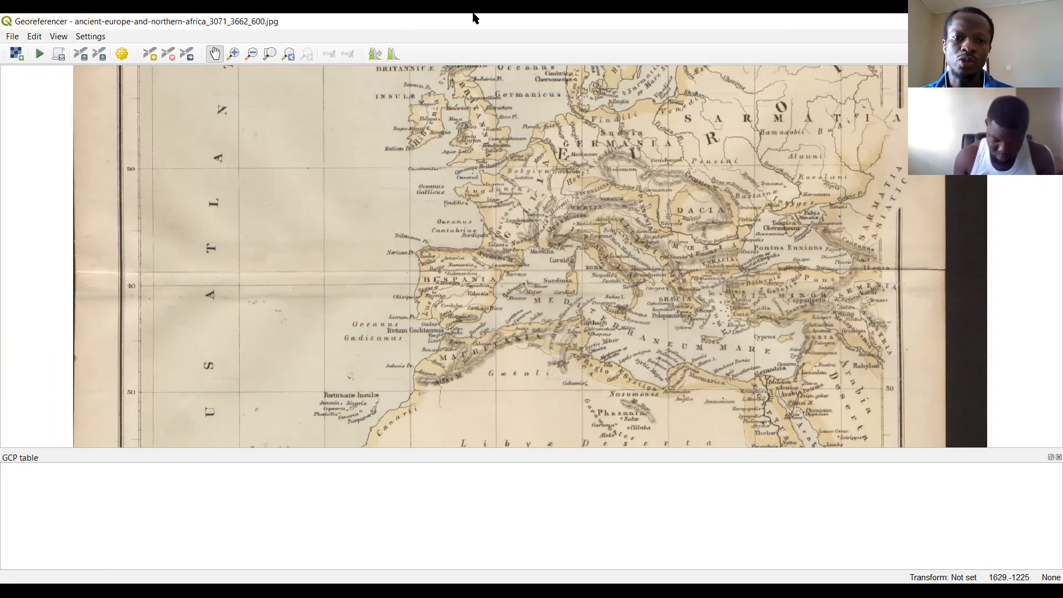
click(14, 419)
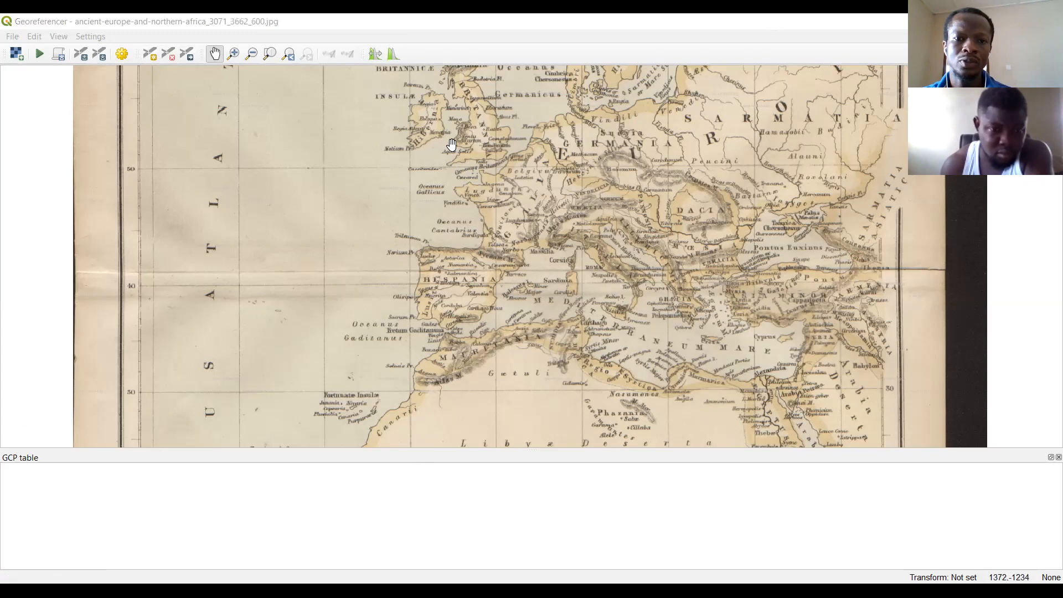
click(148, 61)
click(700, 179)
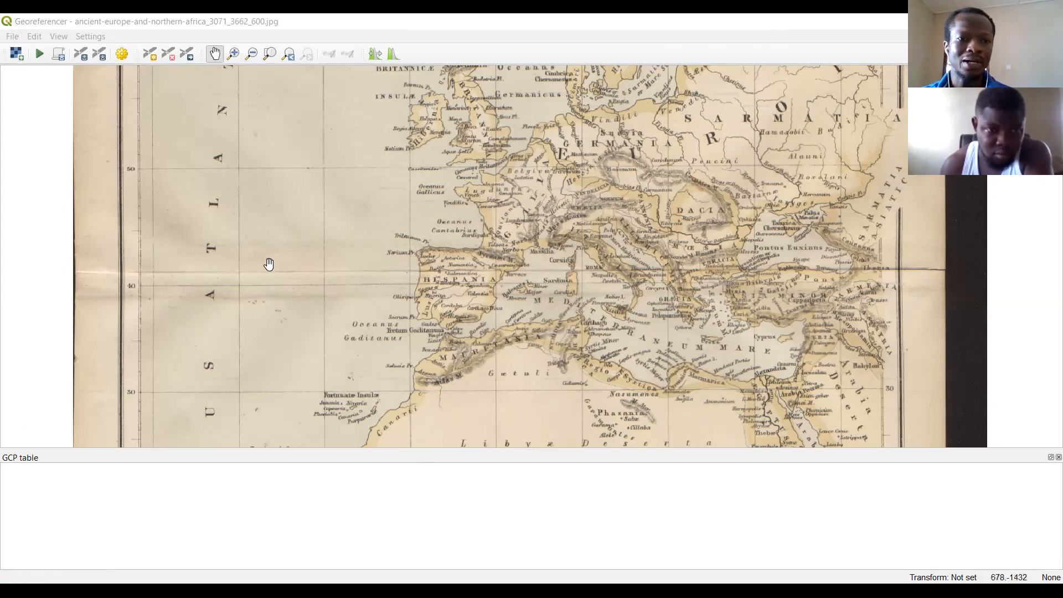
Add a control point at the crossing of longitude 40 West and the equator with coordinates X -40, Y 0.
drag(268, 301, 329, 122)
drag(331, 255, 361, 177)
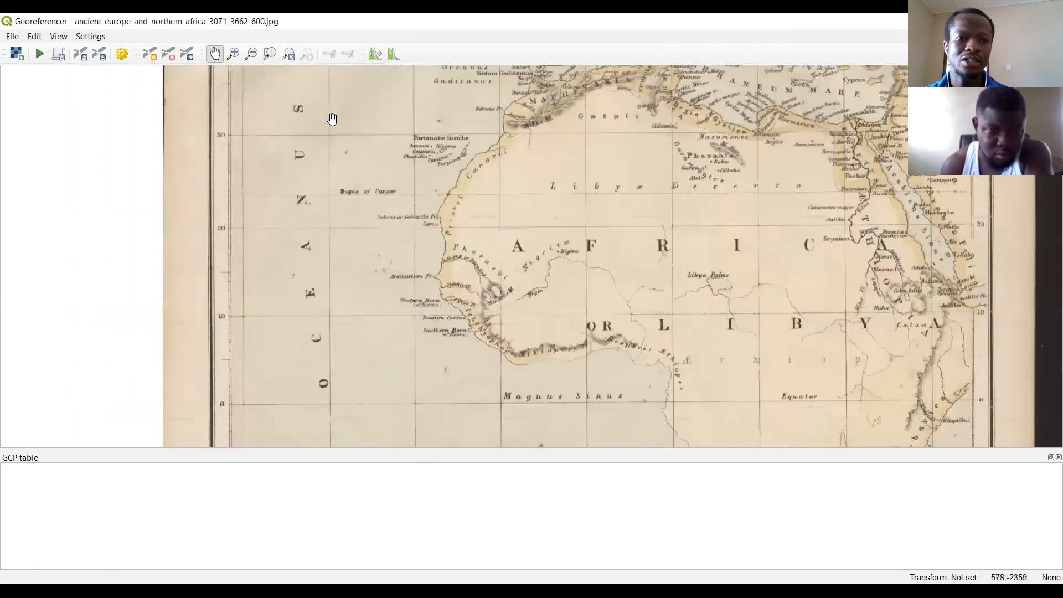
click(270, 54)
click(234, 53)
drag(335, 340, 510, 462)
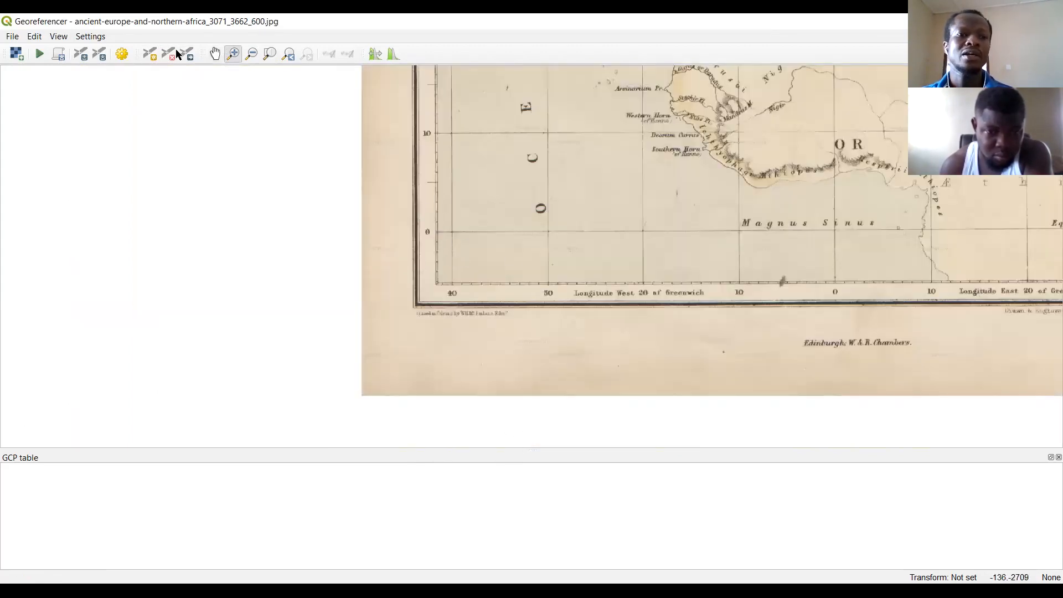
click(150, 54)
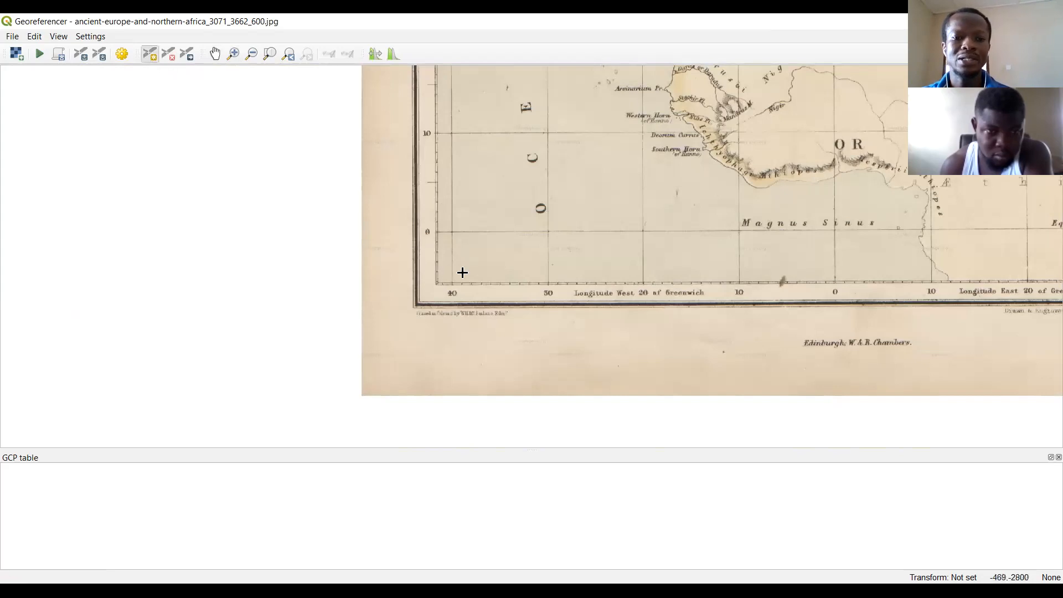
click(451, 233)
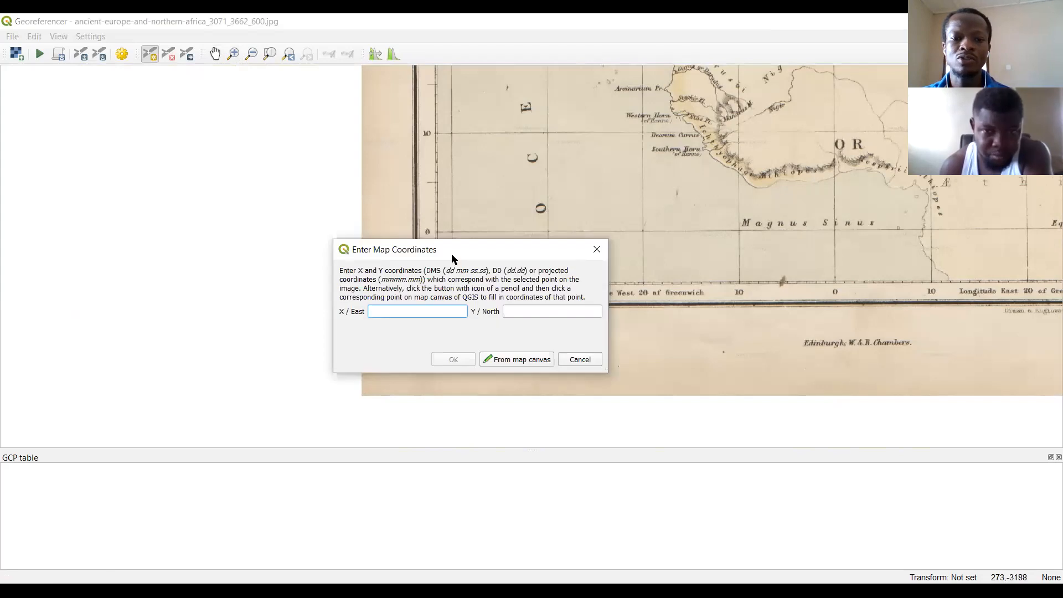
drag(451, 257, 463, 309)
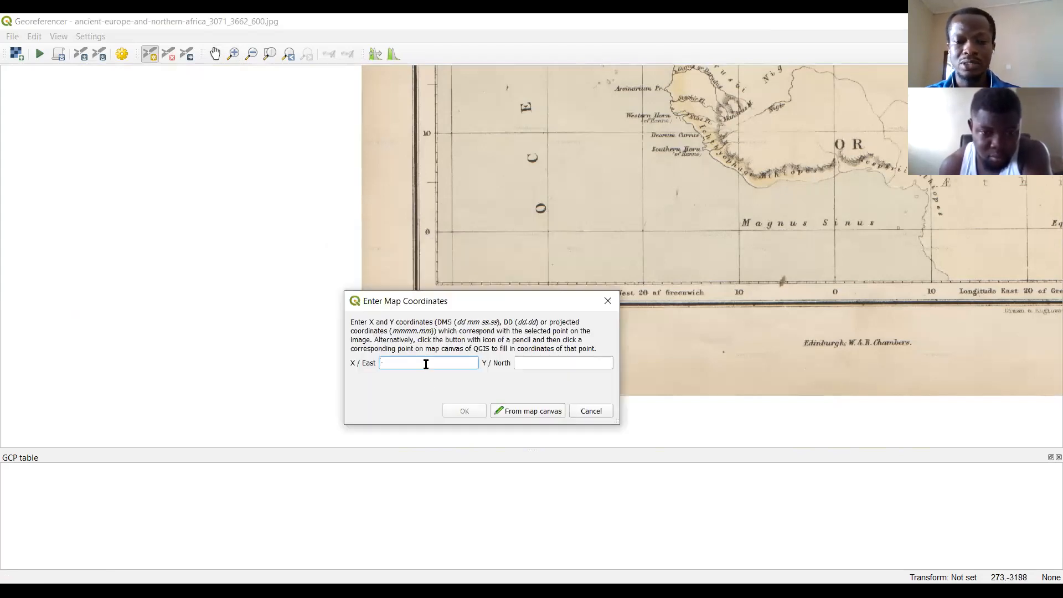
click(521, 362)
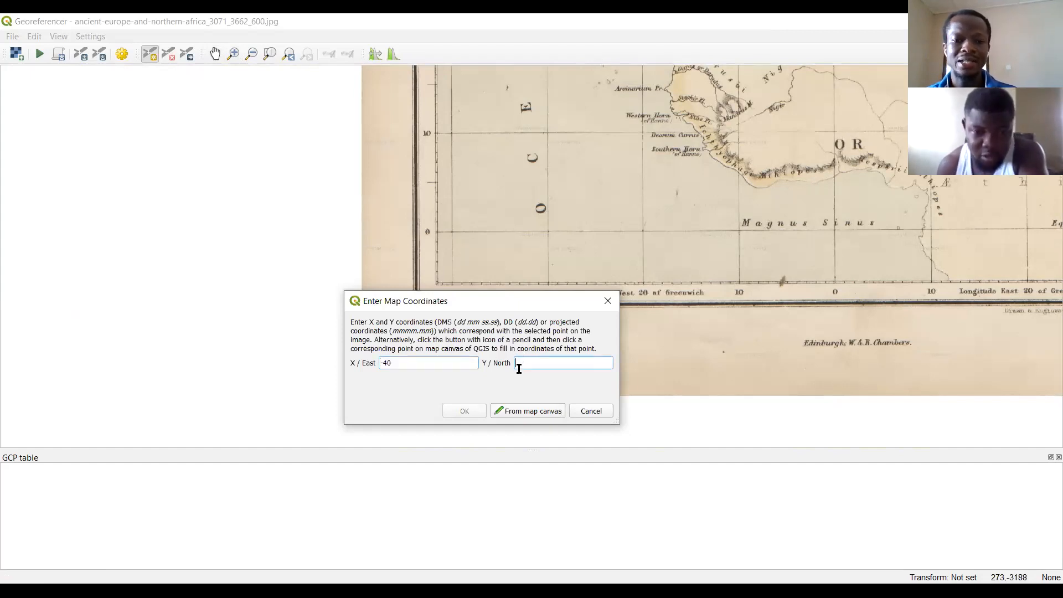
text(0)
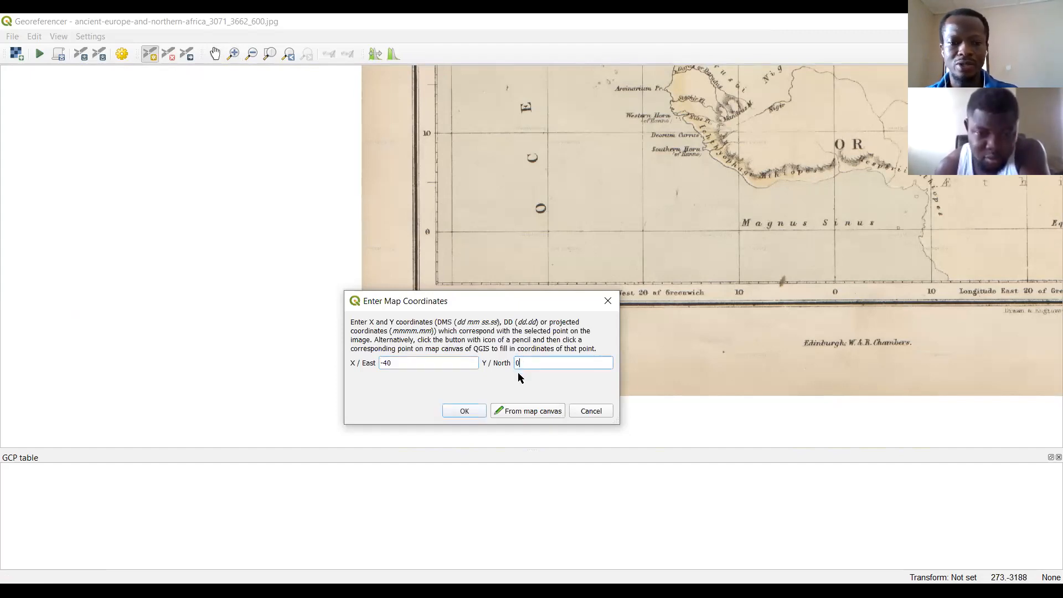
click(464, 413)
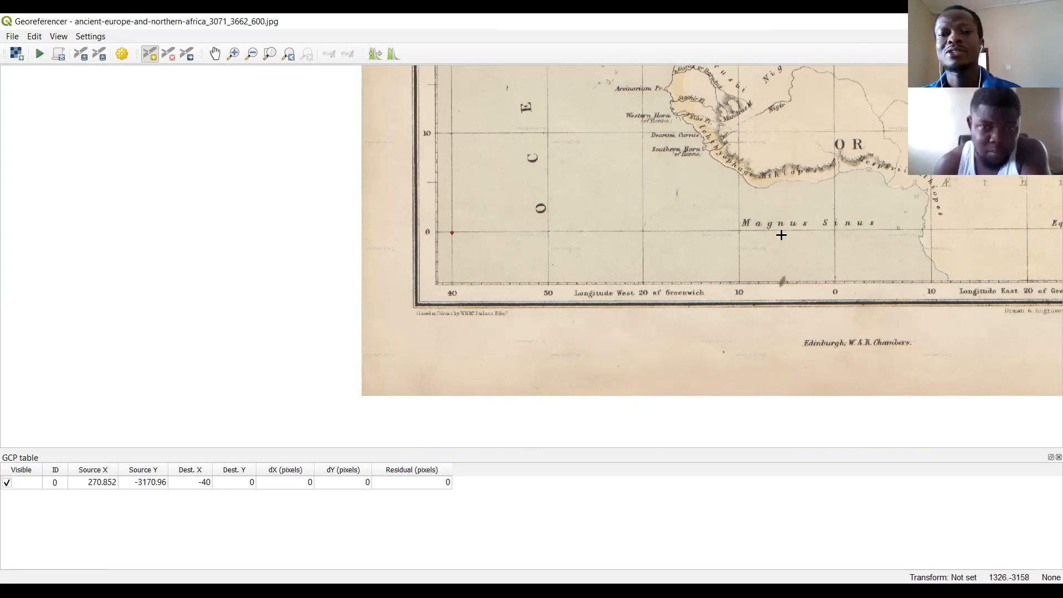
Add a control point at the crossing of longitude 40 West and latitude 60 North with coordinates X -40, Y 60.
click(215, 54)
drag(621, 280, 625, 443)
drag(608, 238, 632, 451)
drag(596, 186, 641, 504)
drag(642, 88, 629, 243)
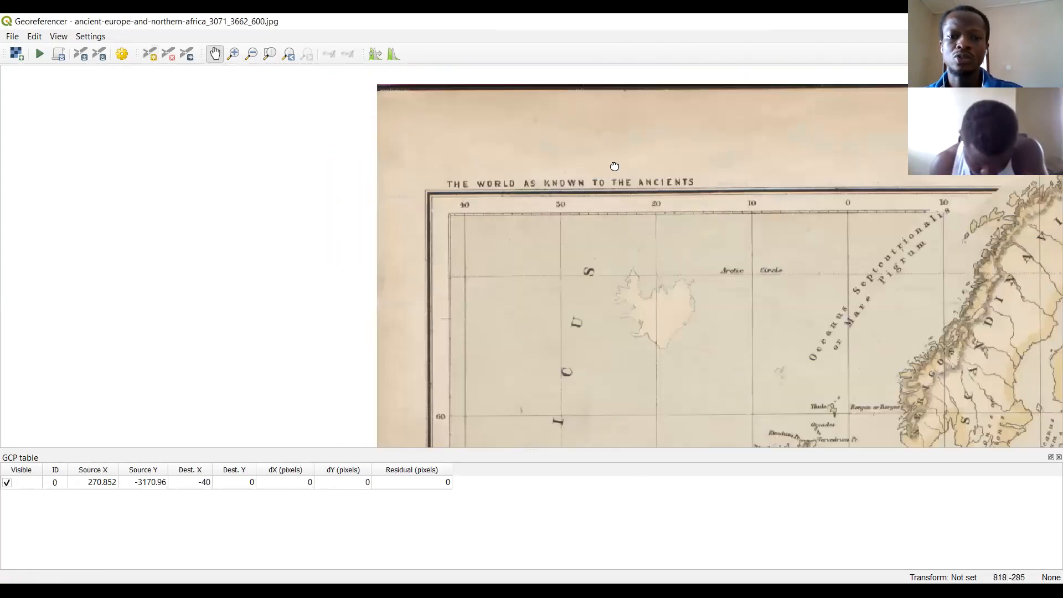
drag(613, 165, 588, 146)
drag(516, 430, 539, 273)
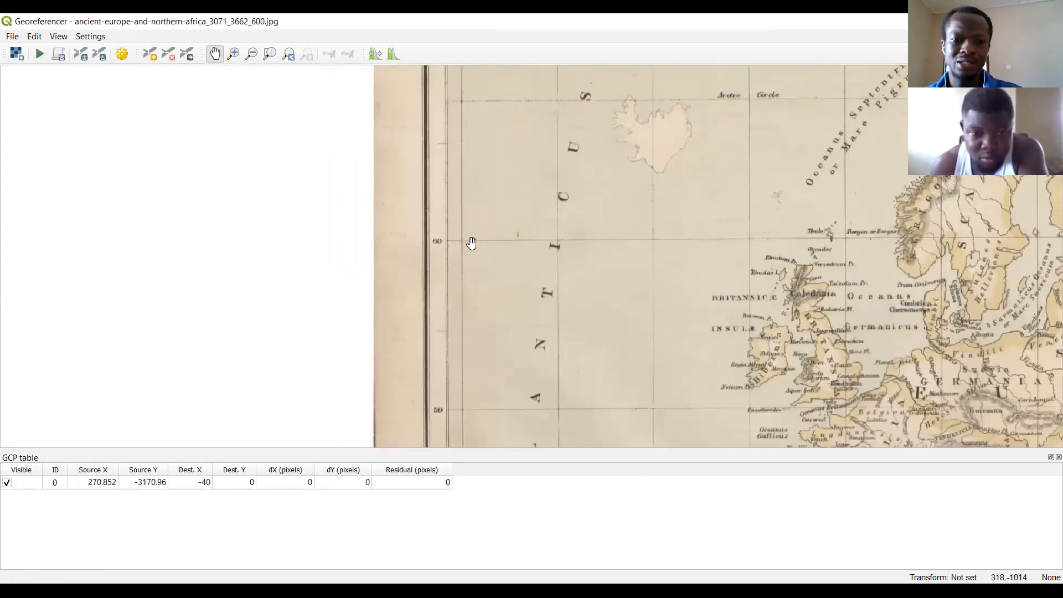
click(149, 54)
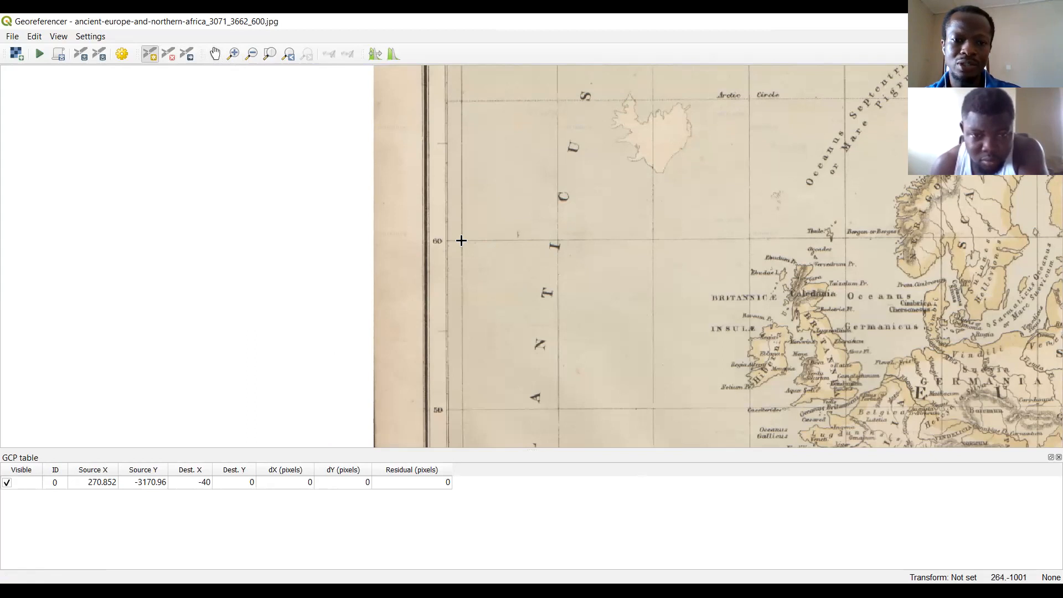
click(448, 334)
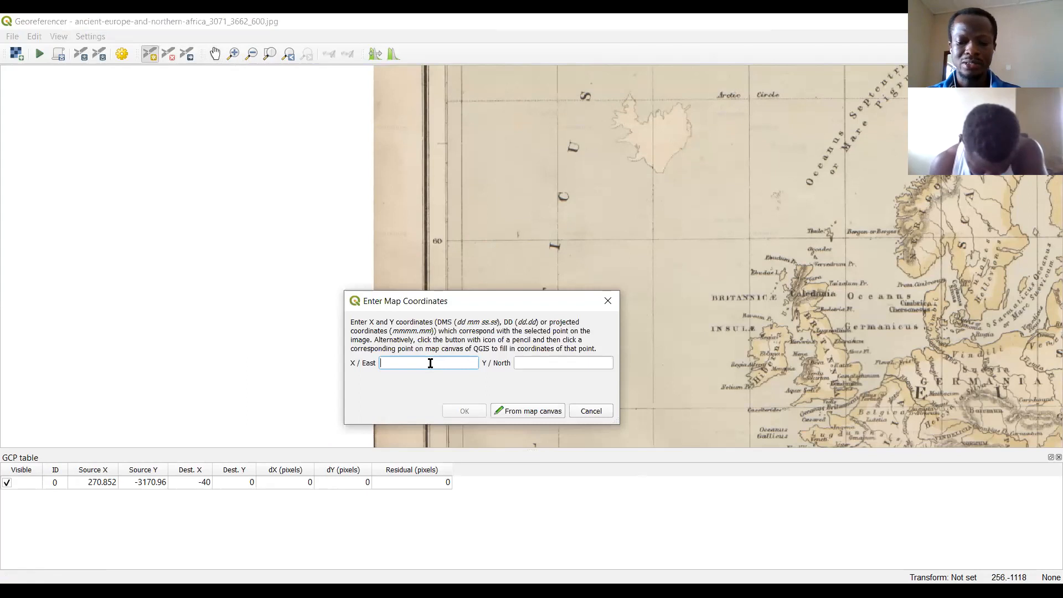
text(-40)
click(592, 365)
text(60)
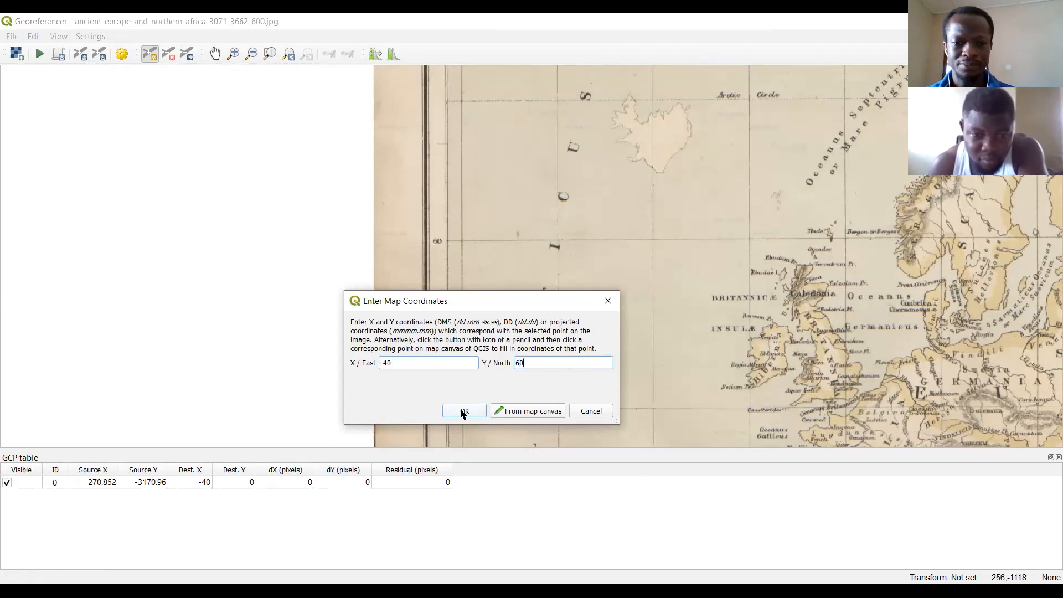
click(463, 411)
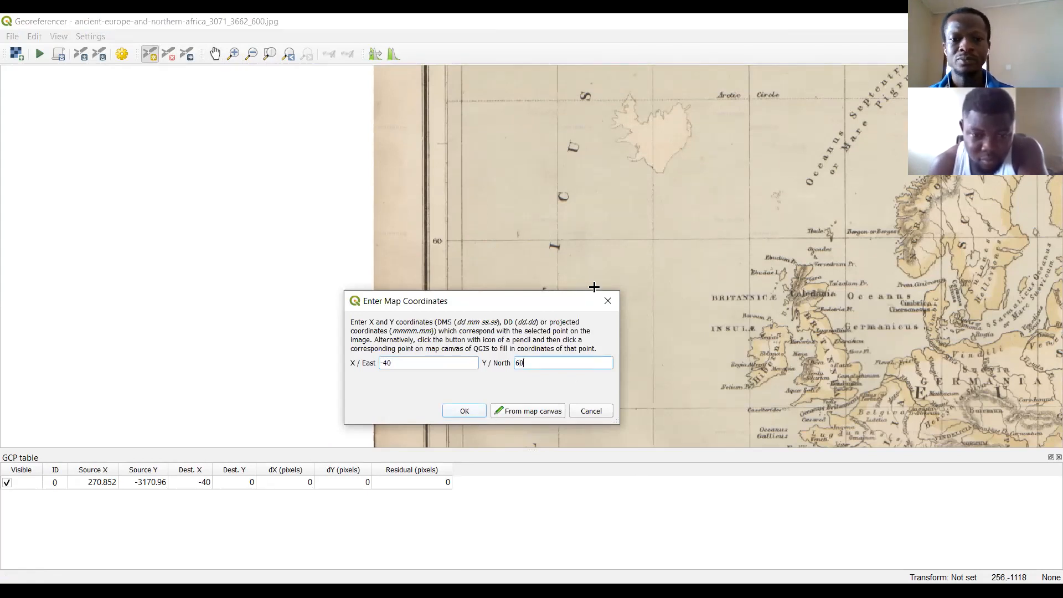
Add a control point at the crossing of longitude 40 East and latitude 60 North with coordinates X 40, Y 60.
click(215, 54)
drag(561, 215, 504, 220)
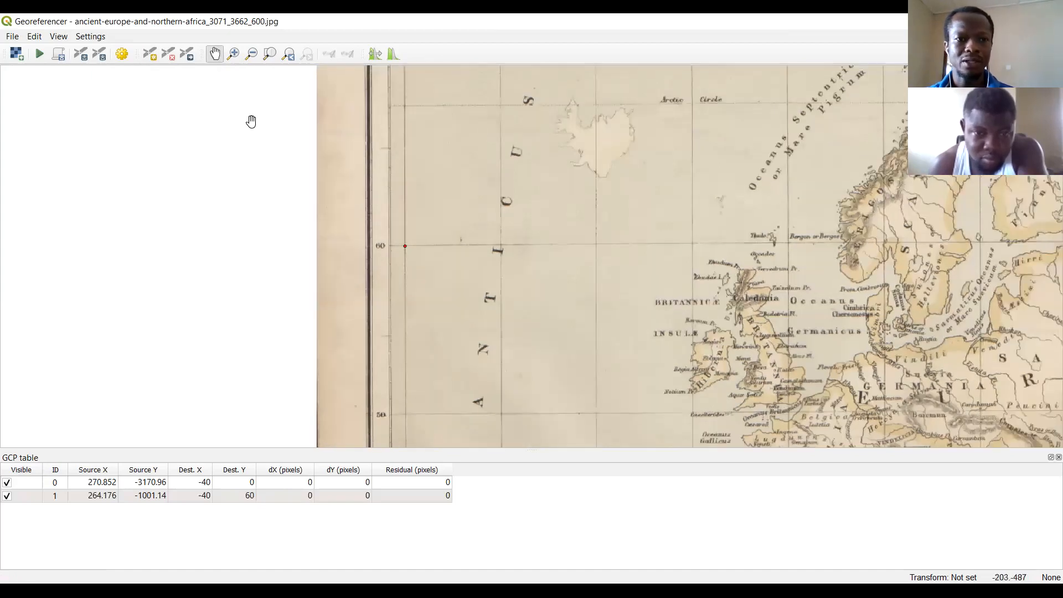
click(269, 53)
click(233, 54)
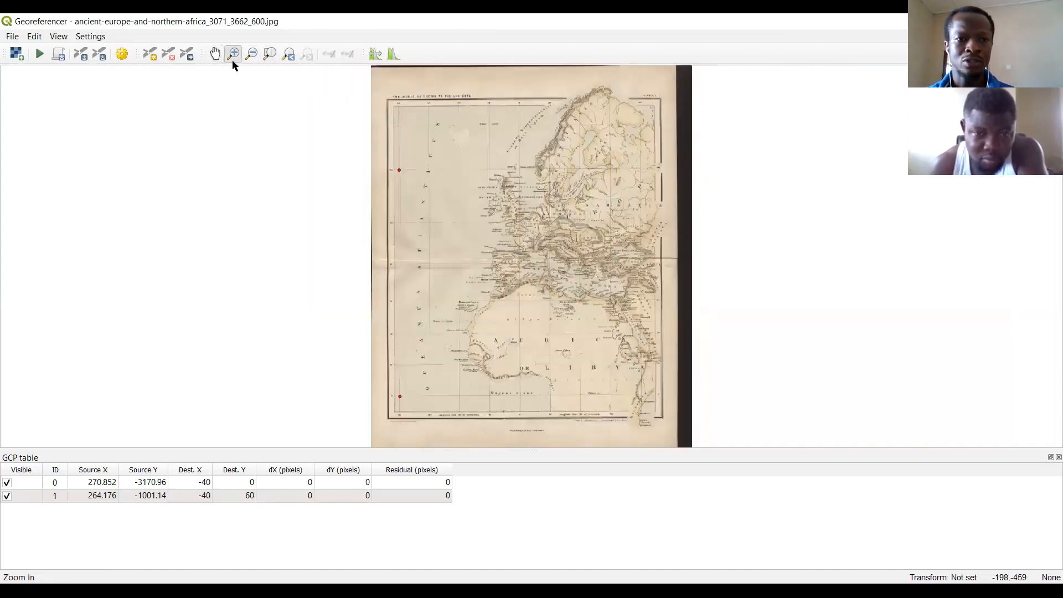
drag(600, 128, 701, 223)
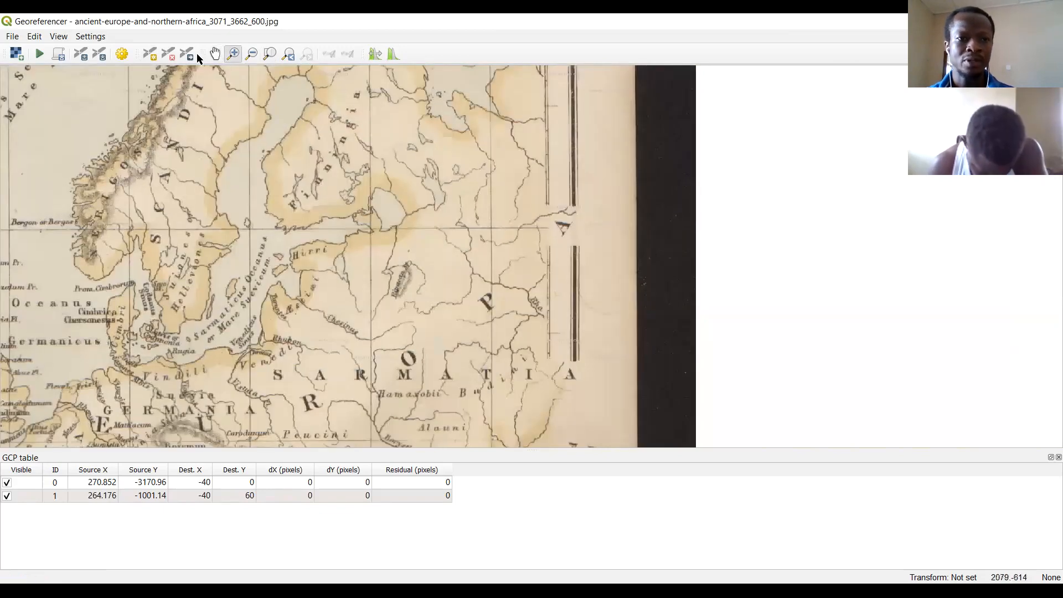
click(150, 54)
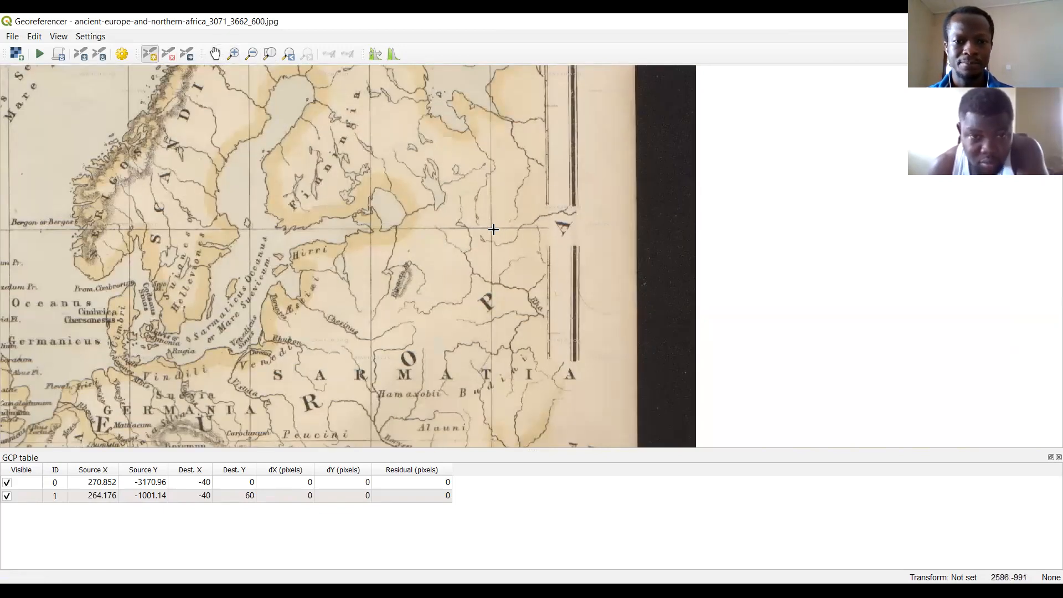
click(491, 228)
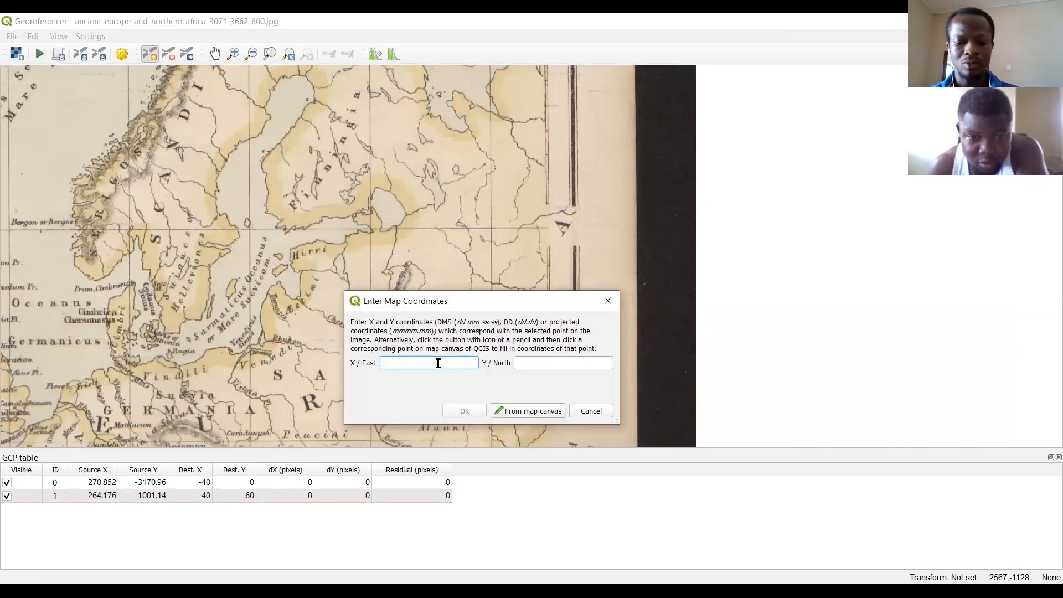
text(40)
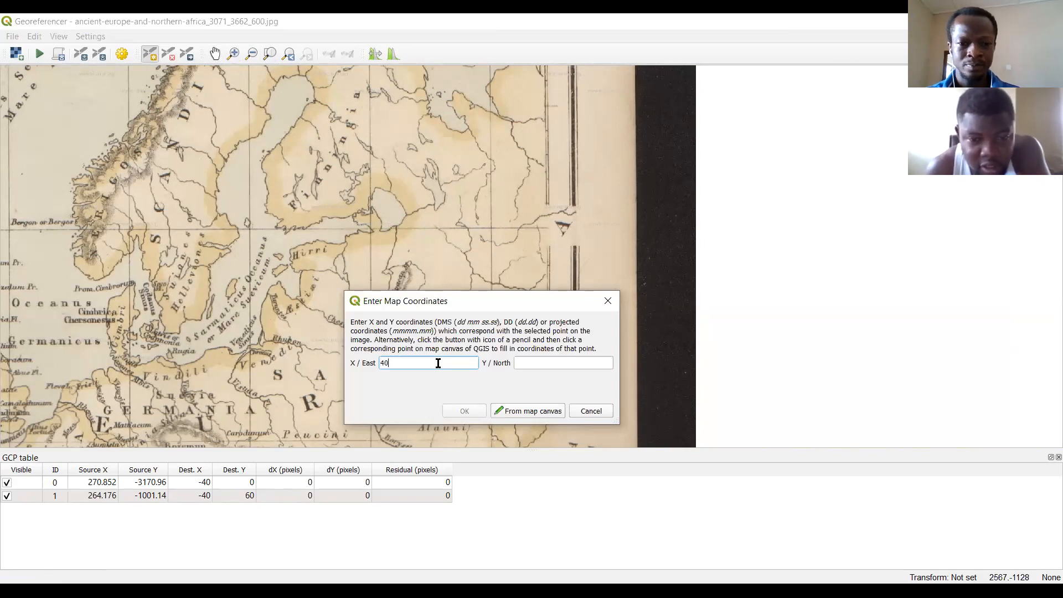
click(516, 363)
text(60)
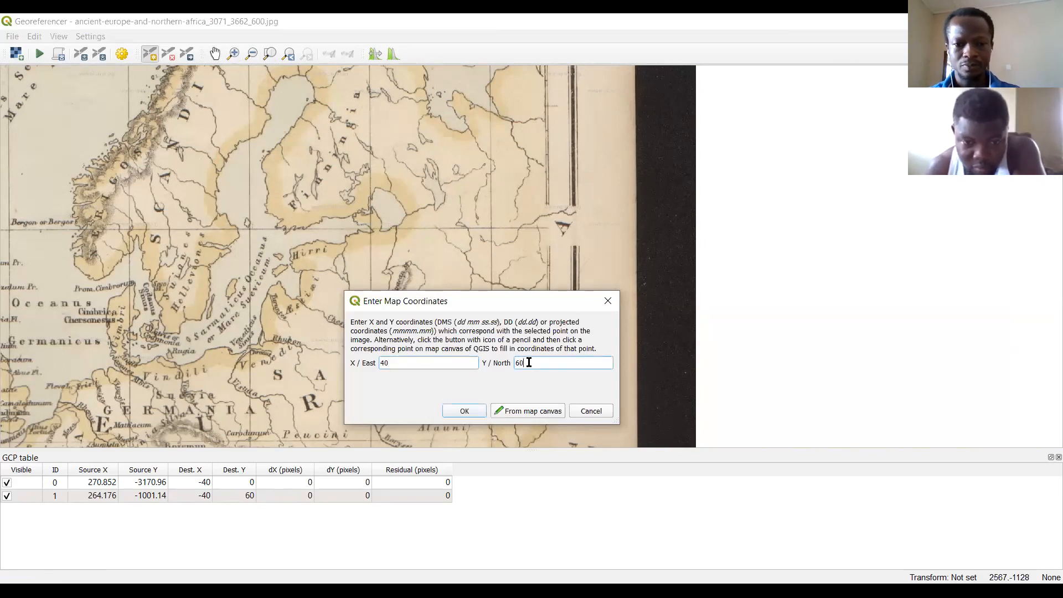
click(451, 415)
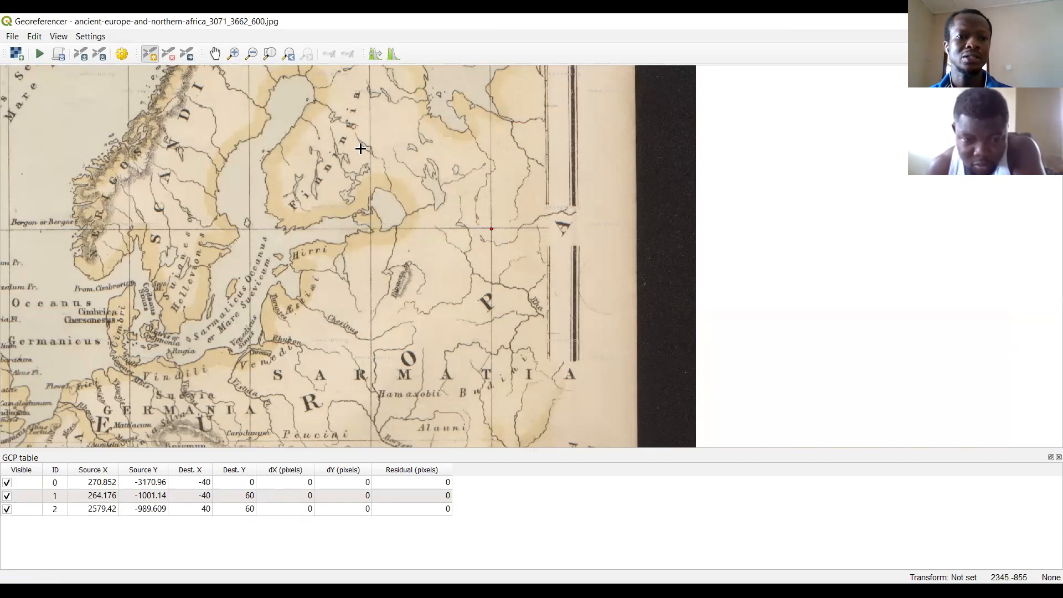
Add a control point at the crossing of longitude 40 East and the equator with coordinates X 40, Y 0.
click(269, 54)
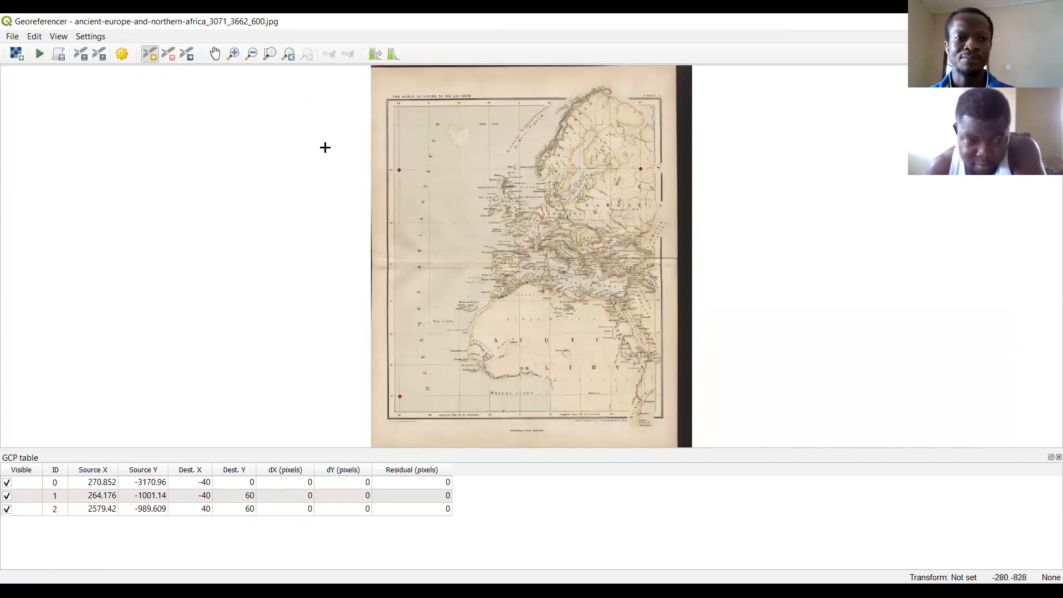
click(234, 54)
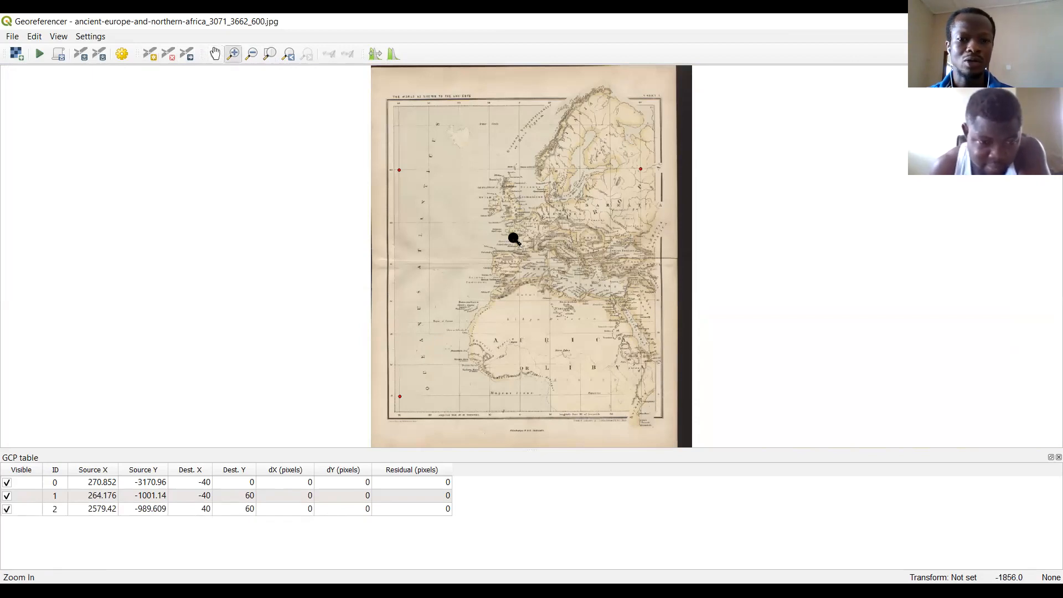
drag(586, 364, 727, 481)
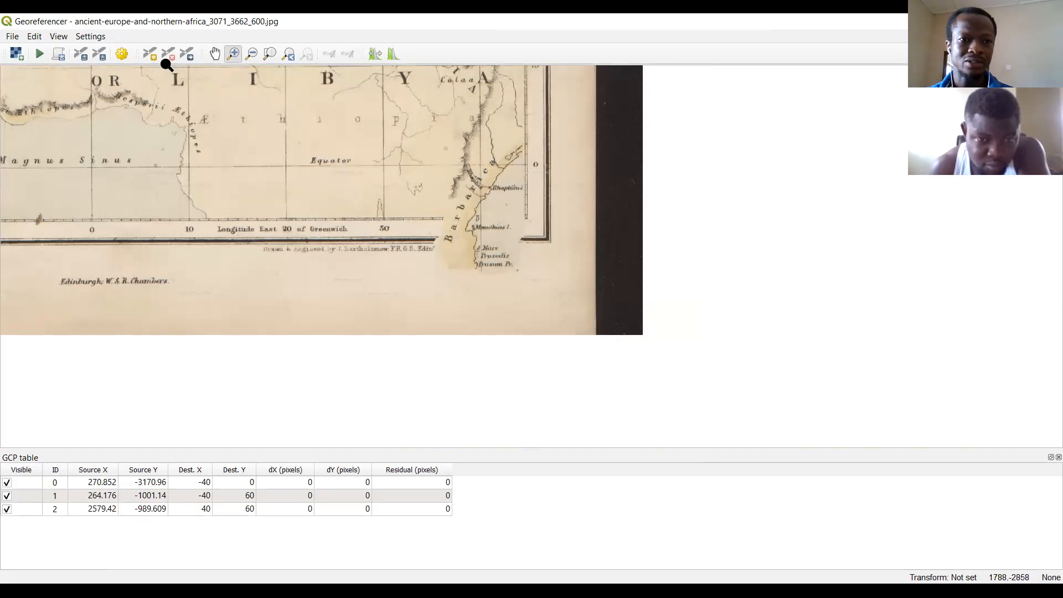
click(151, 55)
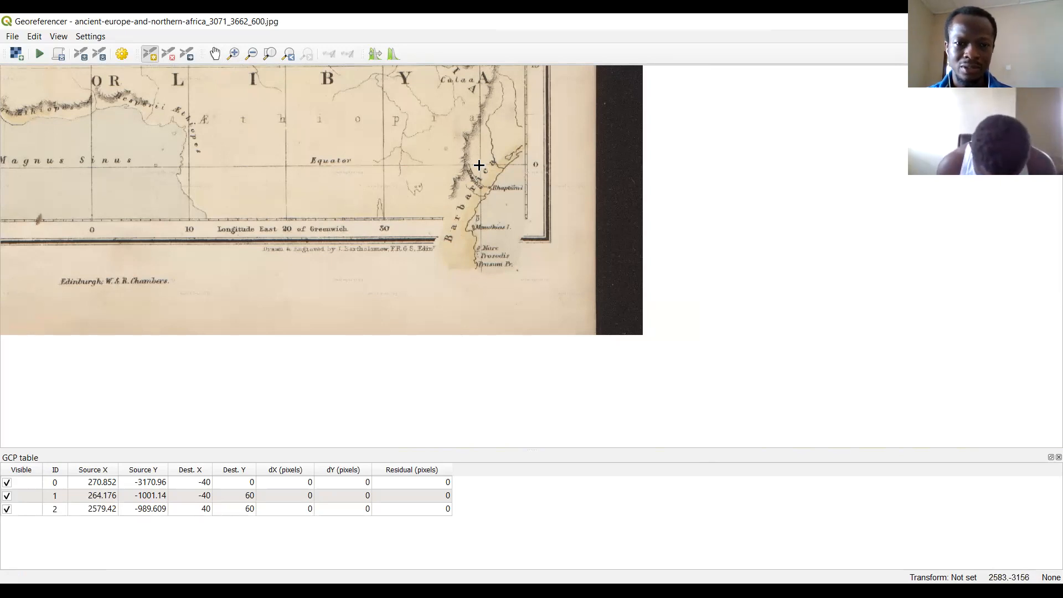
click(235, 56)
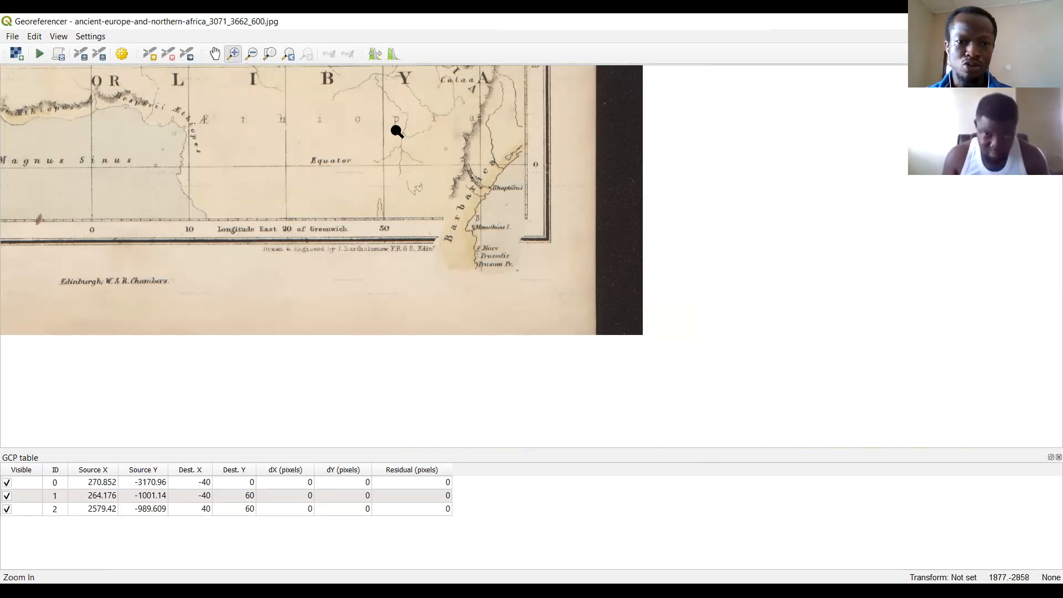
drag(371, 115, 588, 275)
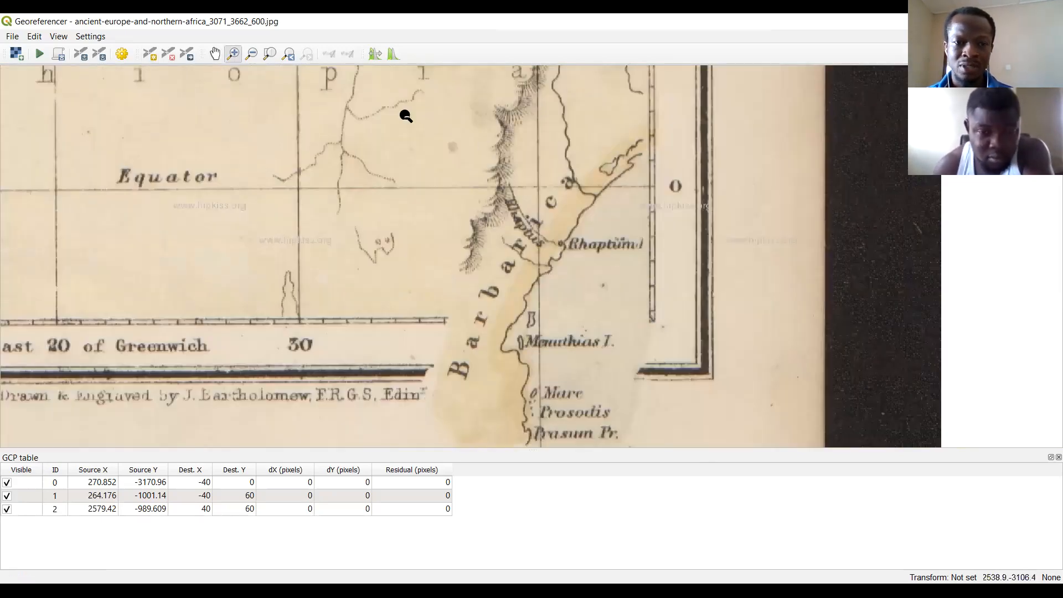
click(150, 55)
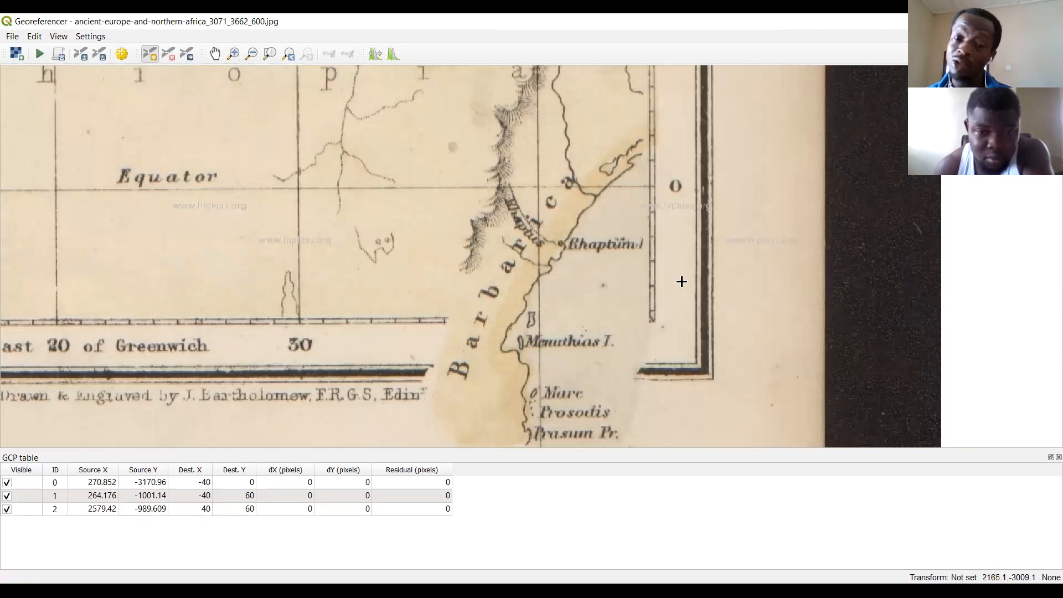
click(538, 188)
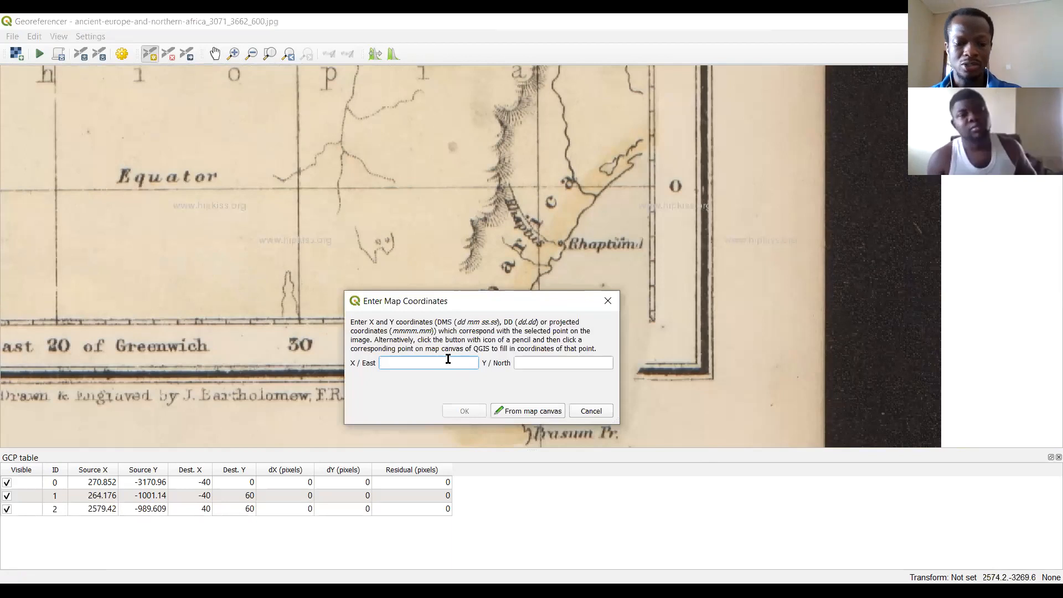
text(40)
click(566, 364)
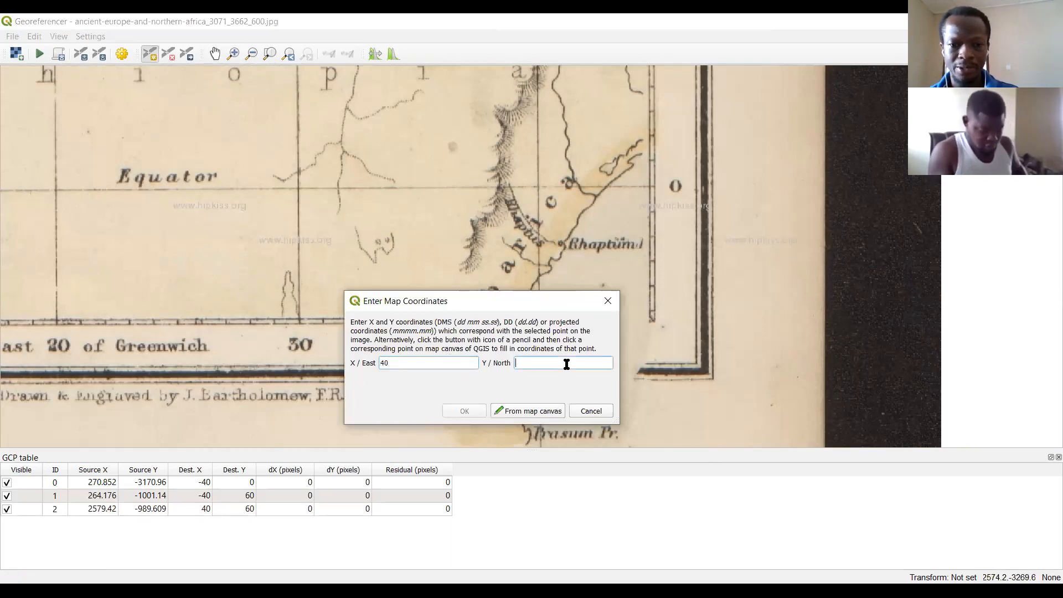
text(0)
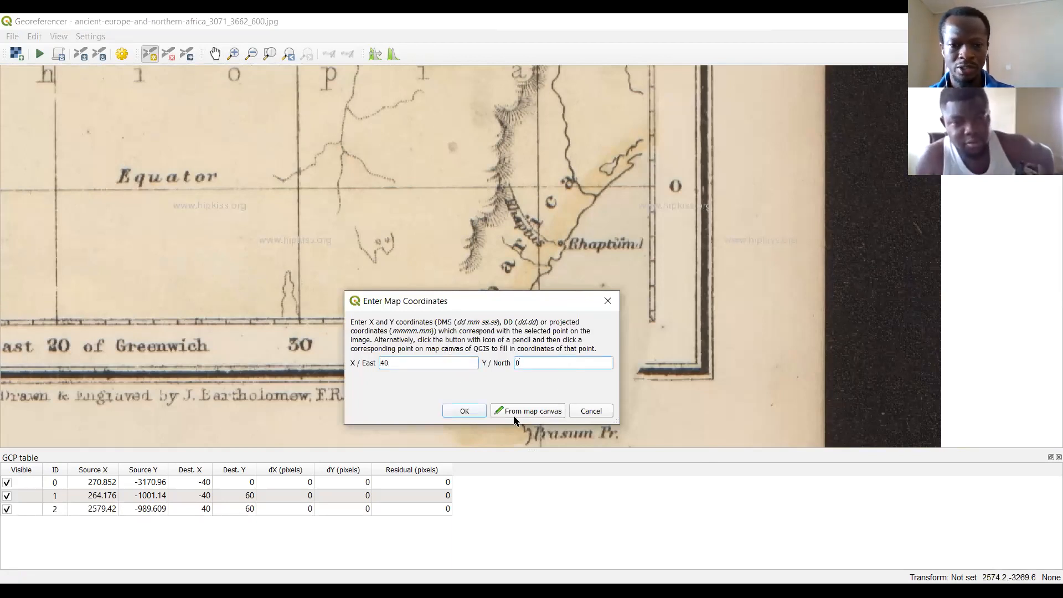
click(465, 411)
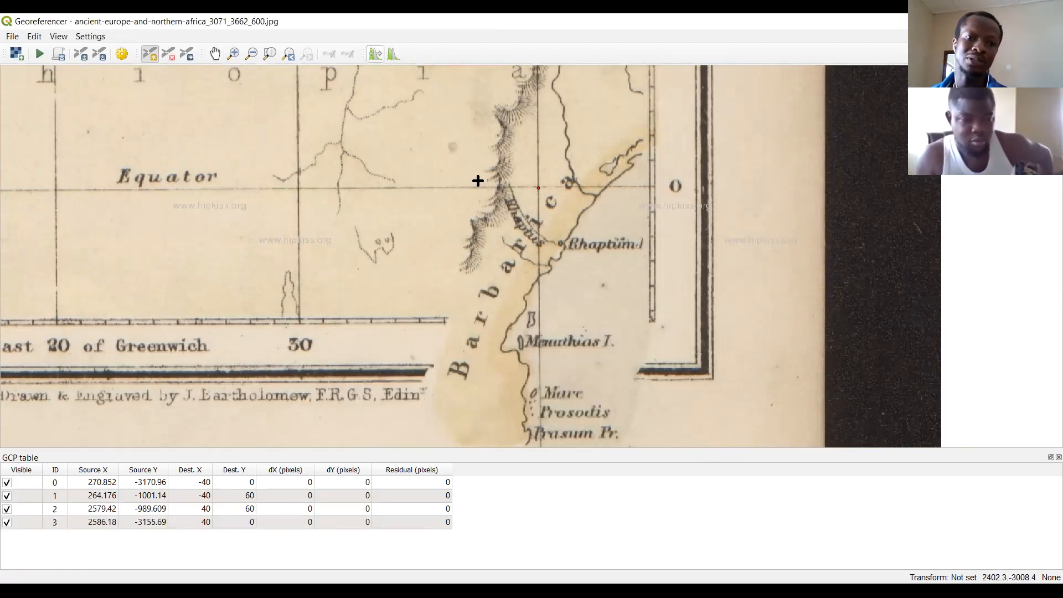
click(269, 54)
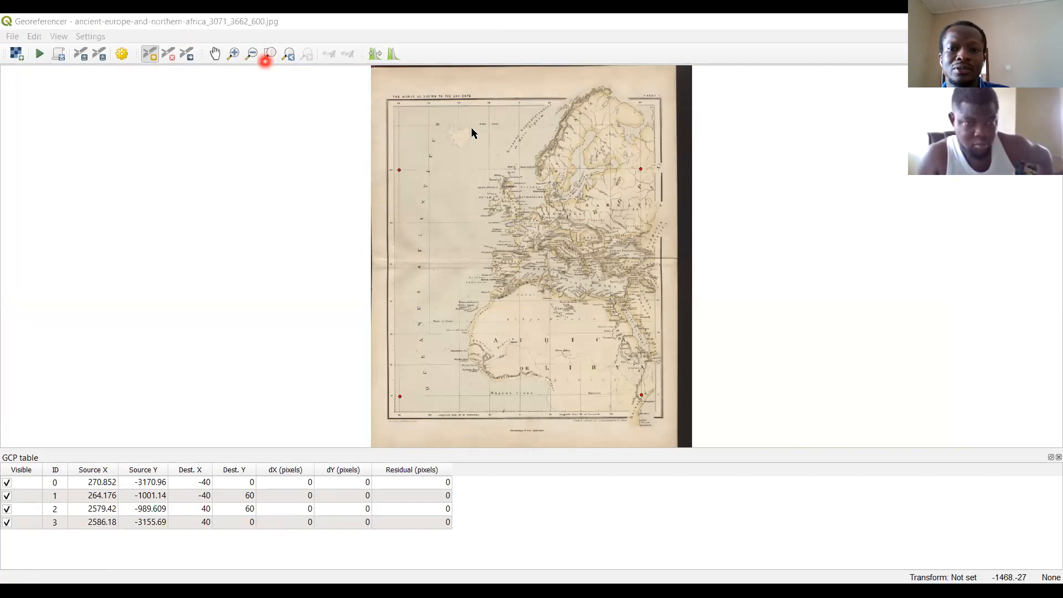
Open the transformation settings and choose Thin Plate Spline as the transformation type.
click(194, 30)
click(89, 38)
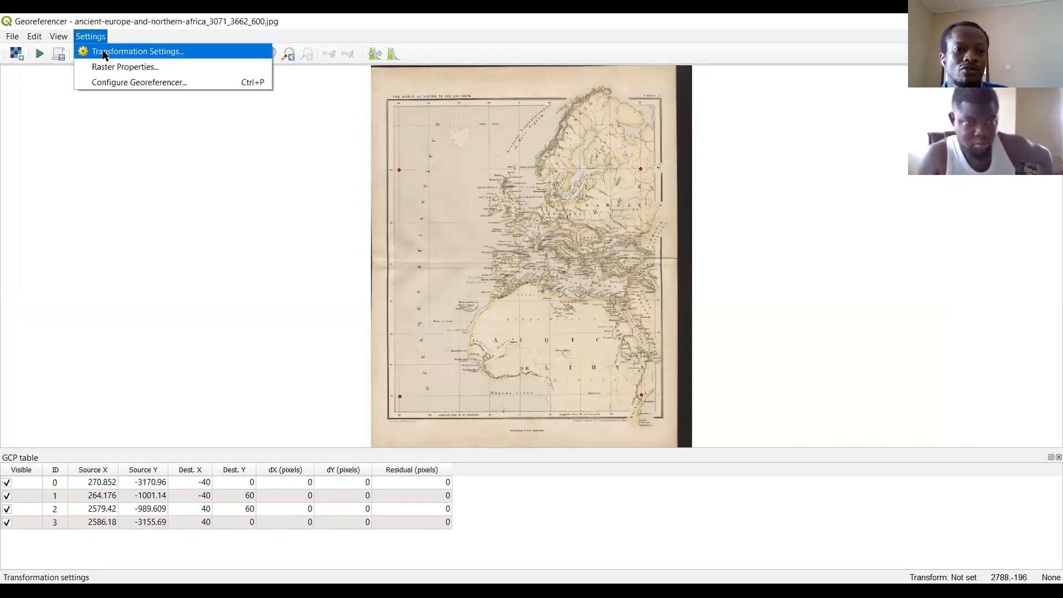
click(103, 54)
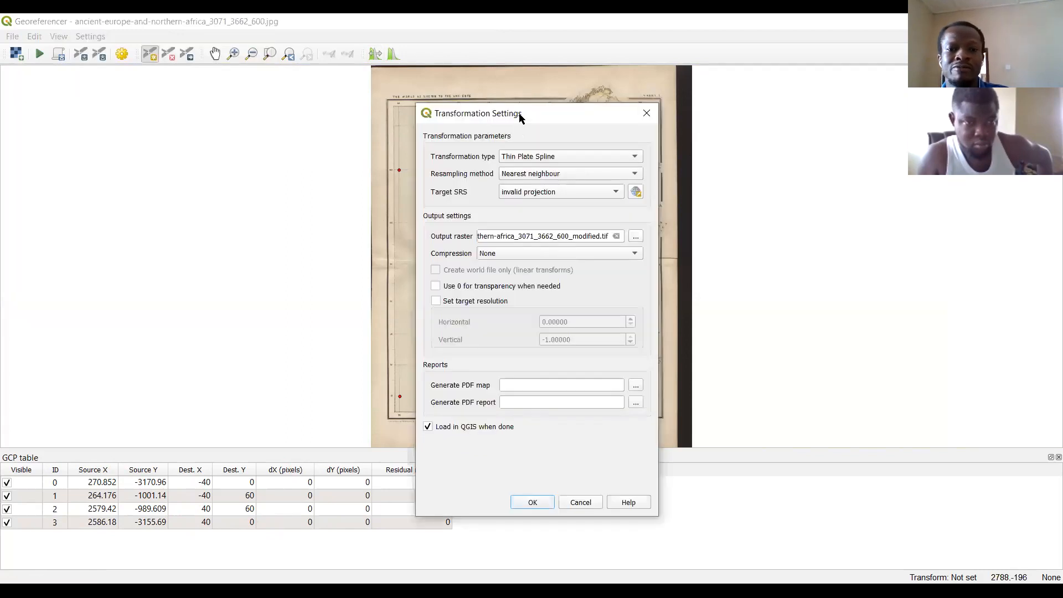
drag(520, 114, 345, 97)
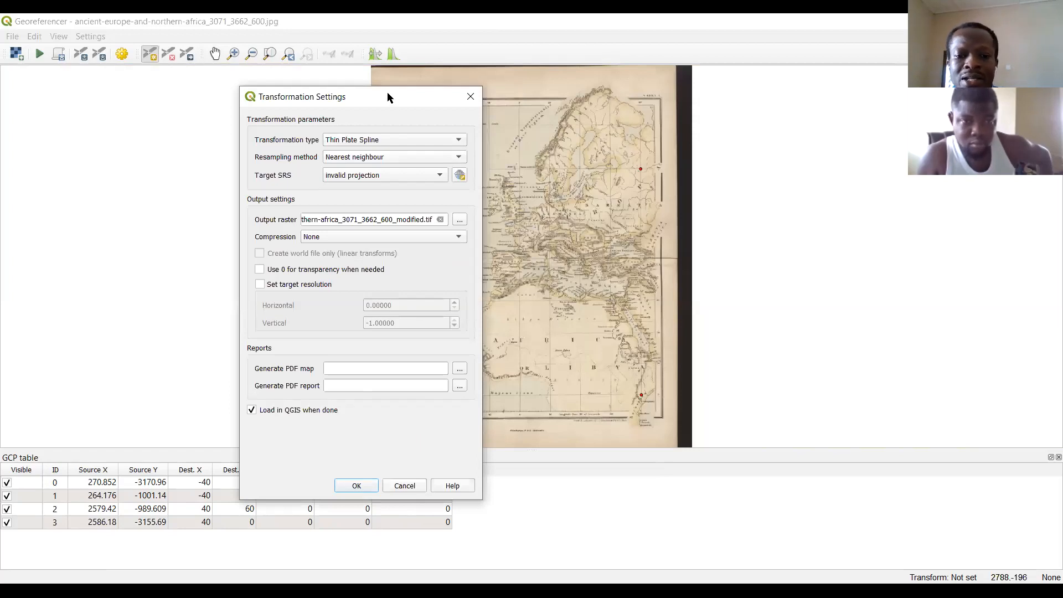
drag(388, 96, 635, 142)
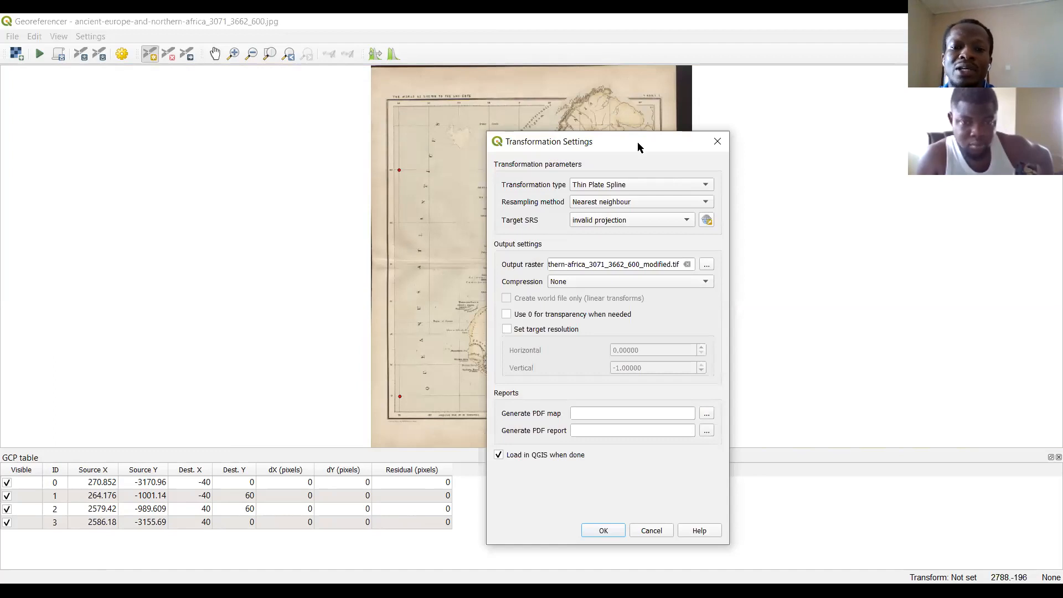
drag(637, 142, 624, 114)
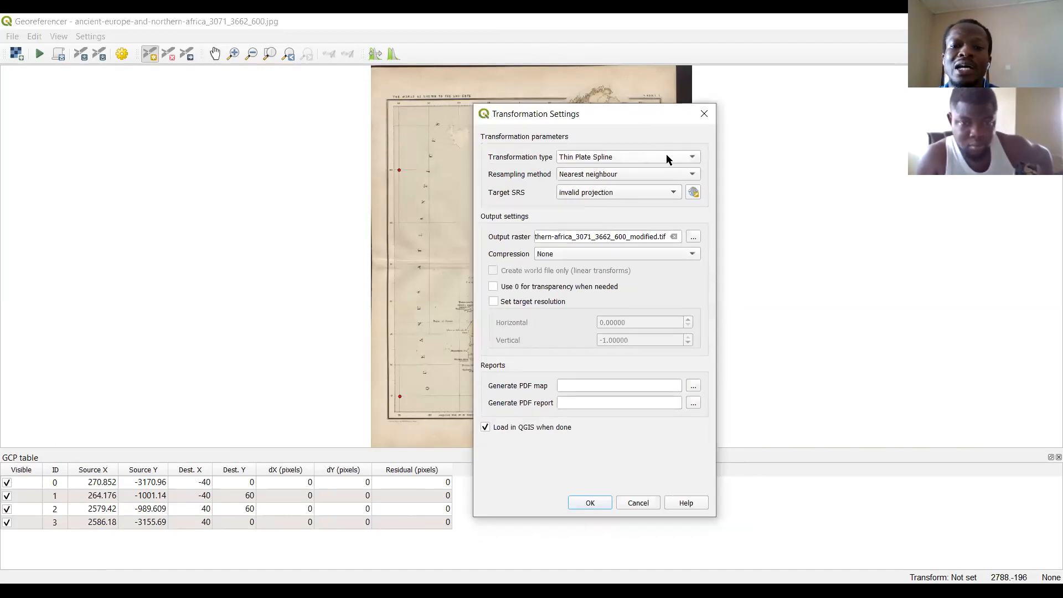
click(692, 158)
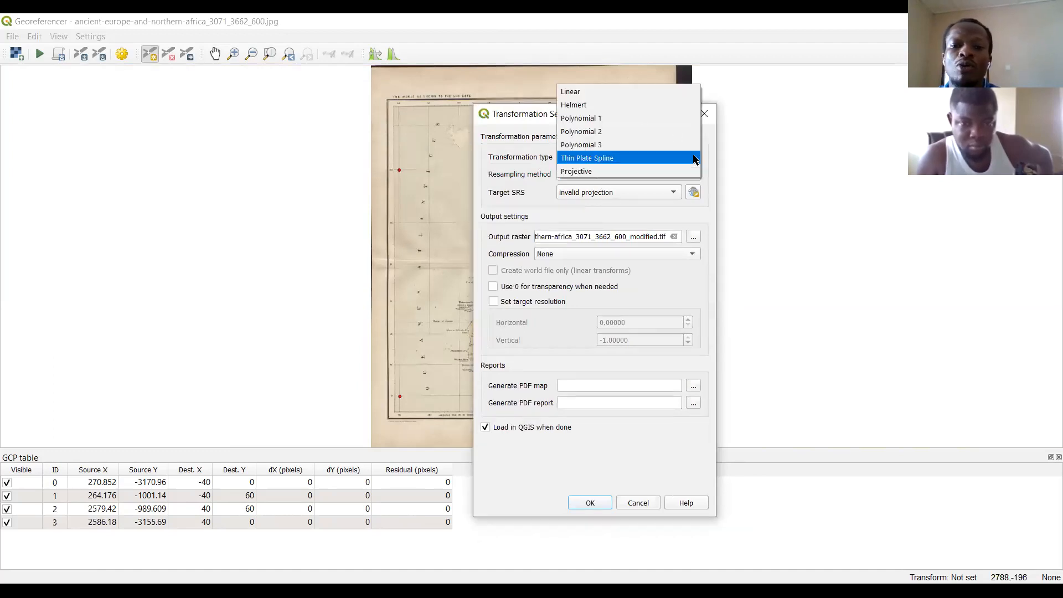
click(634, 158)
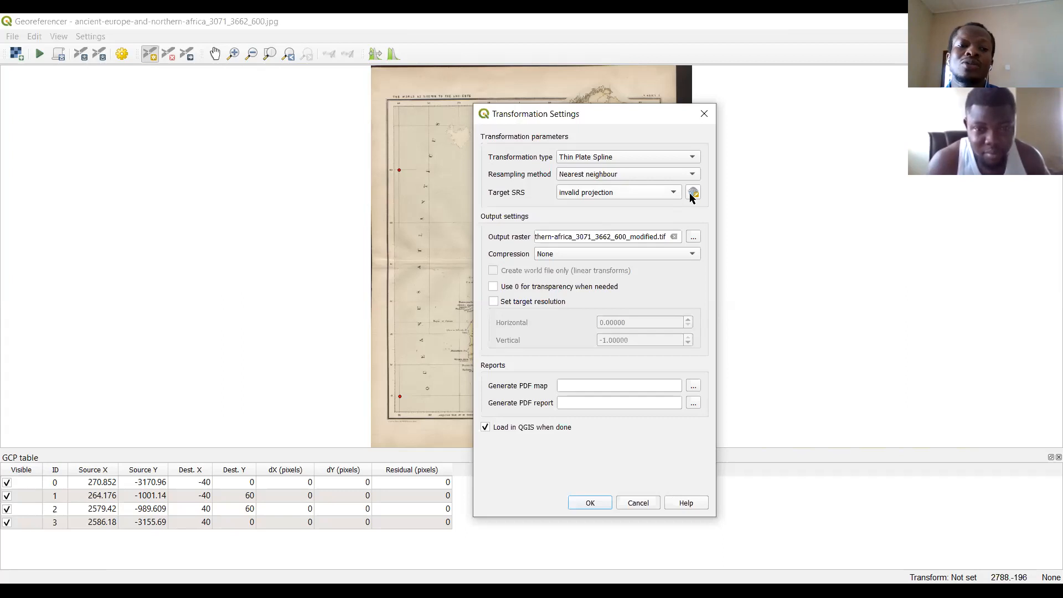
Set the target SRS to EPSG:4018, the unknown datum based upon the Everest 1830 Modified ellipsoid.
click(691, 194)
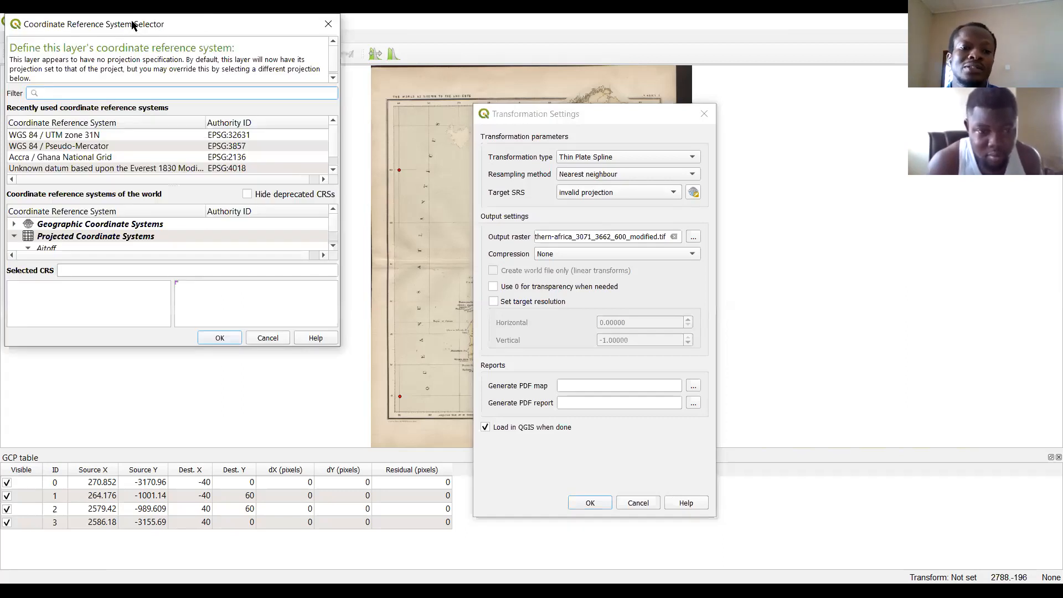
drag(132, 25, 270, 132)
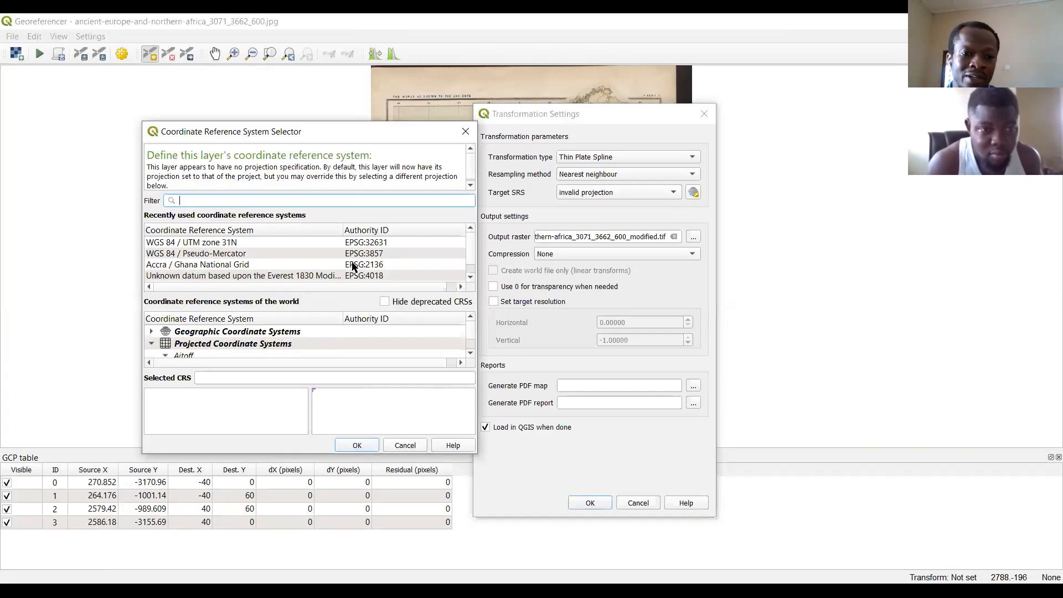
click(303, 277)
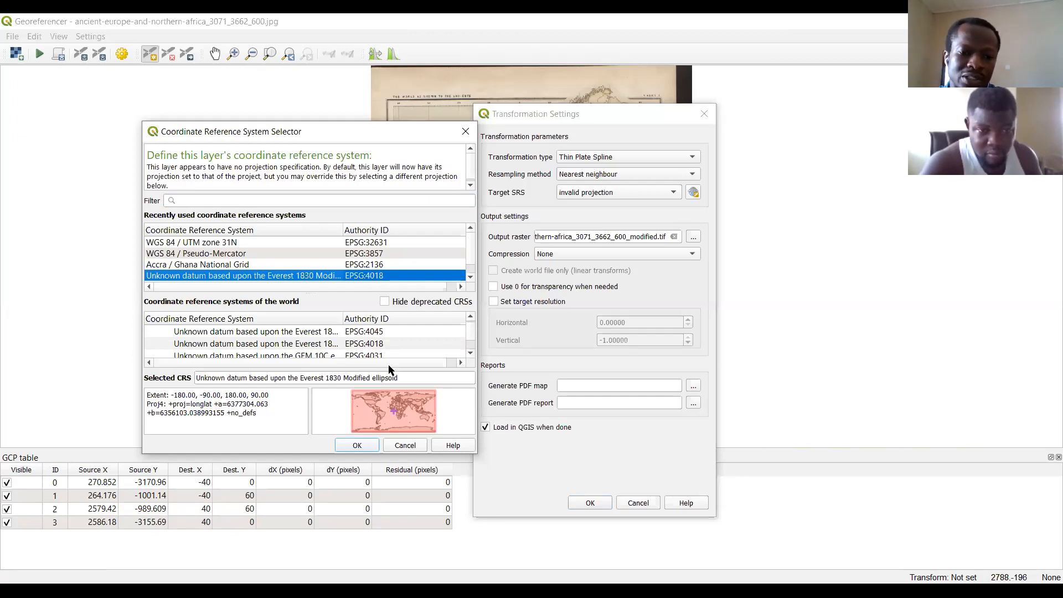
click(372, 448)
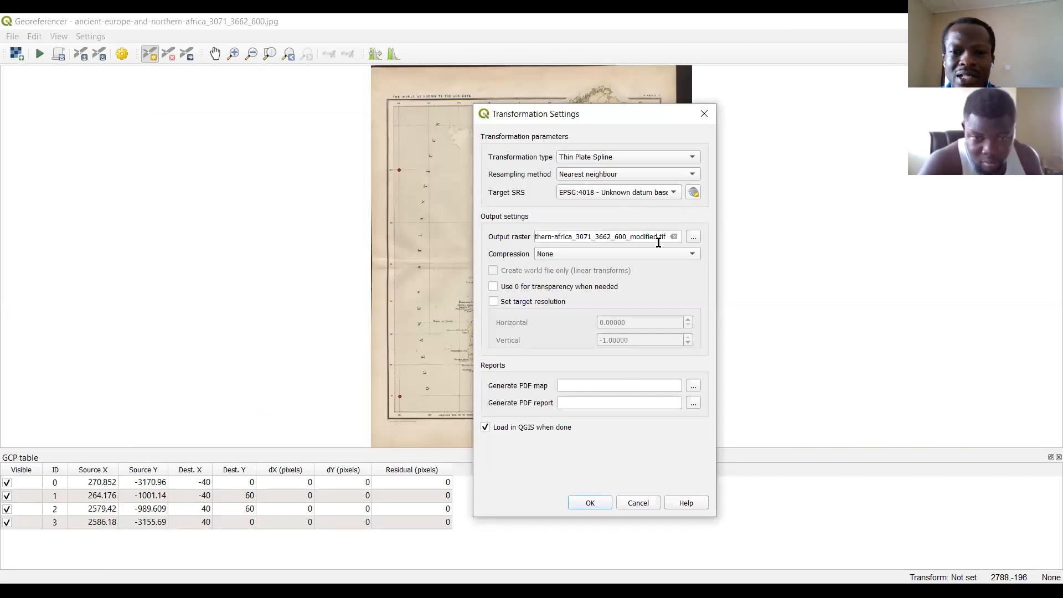
Set the output raster to the TIF file ancient-europe-and-northern-africa_3071_3662_600_modified in the Dataset2019 folder.
click(693, 239)
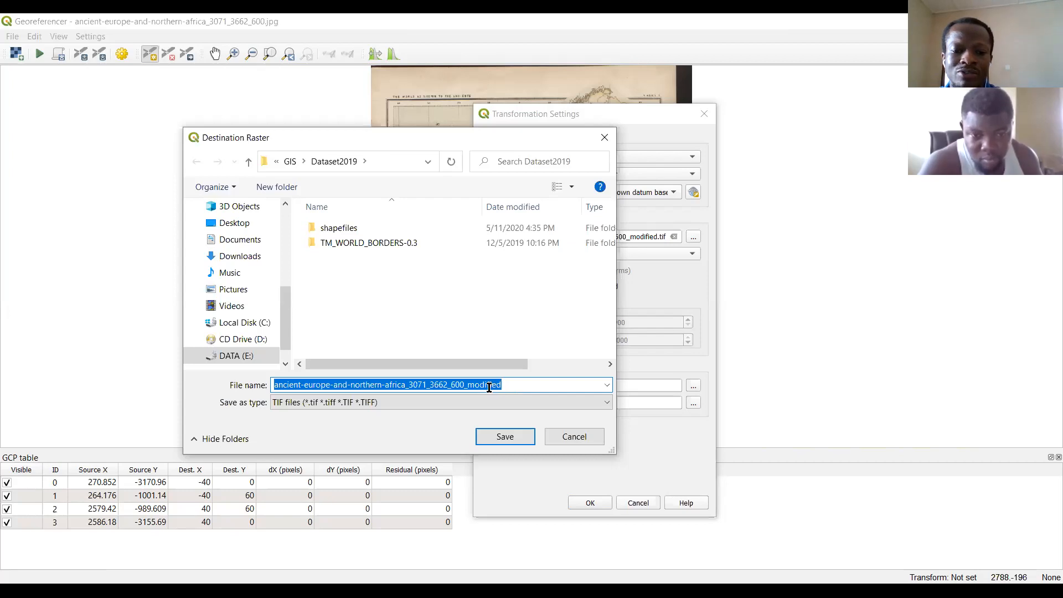
click(486, 388)
drag(514, 389, 463, 388)
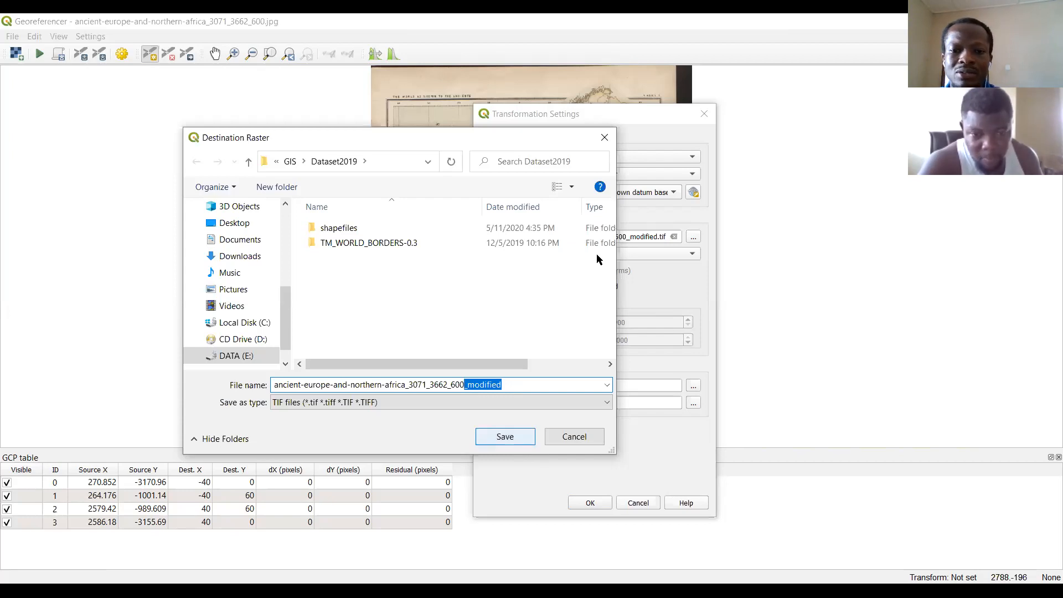
click(505, 438)
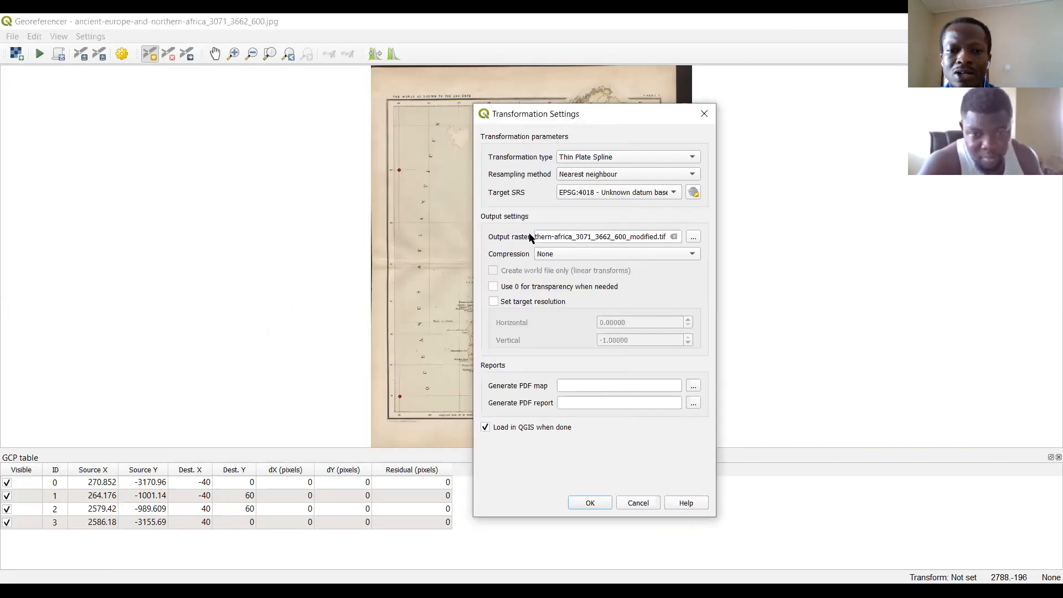
Apply the transformation settings and run the georeferencing of the map.
click(589, 507)
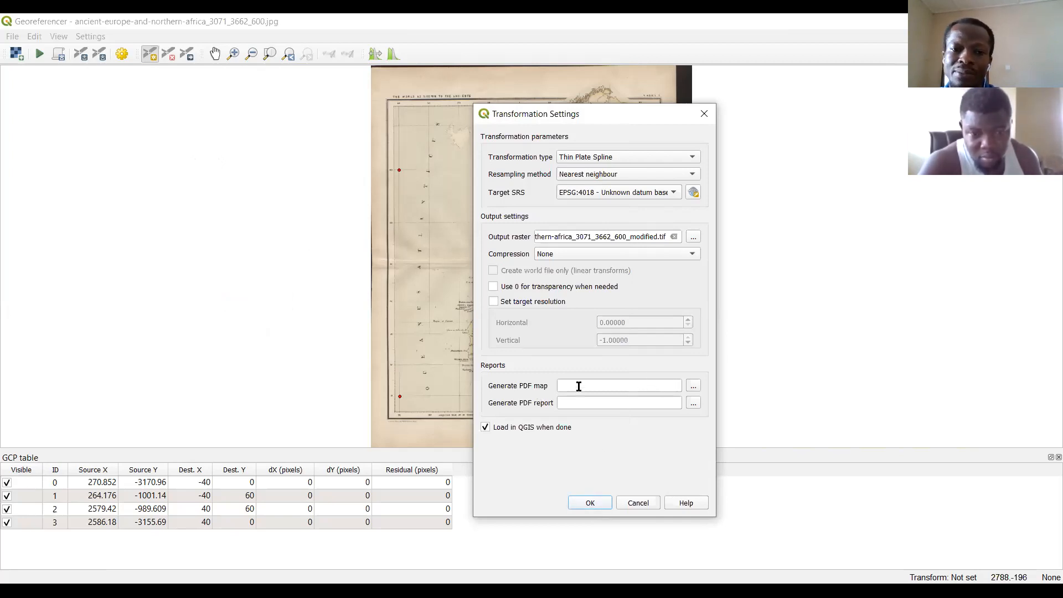
click(591, 505)
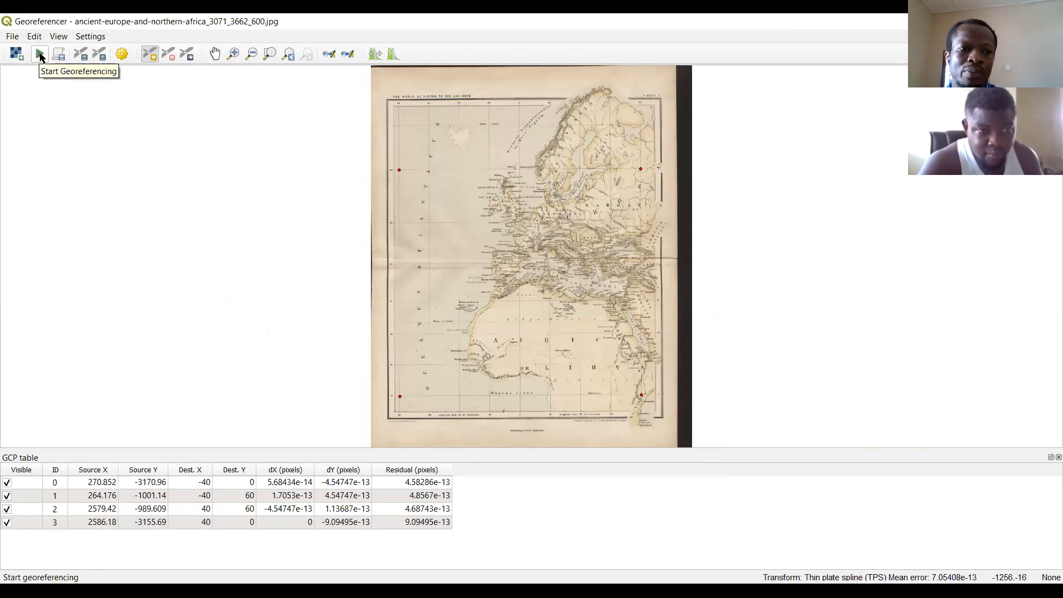
click(40, 56)
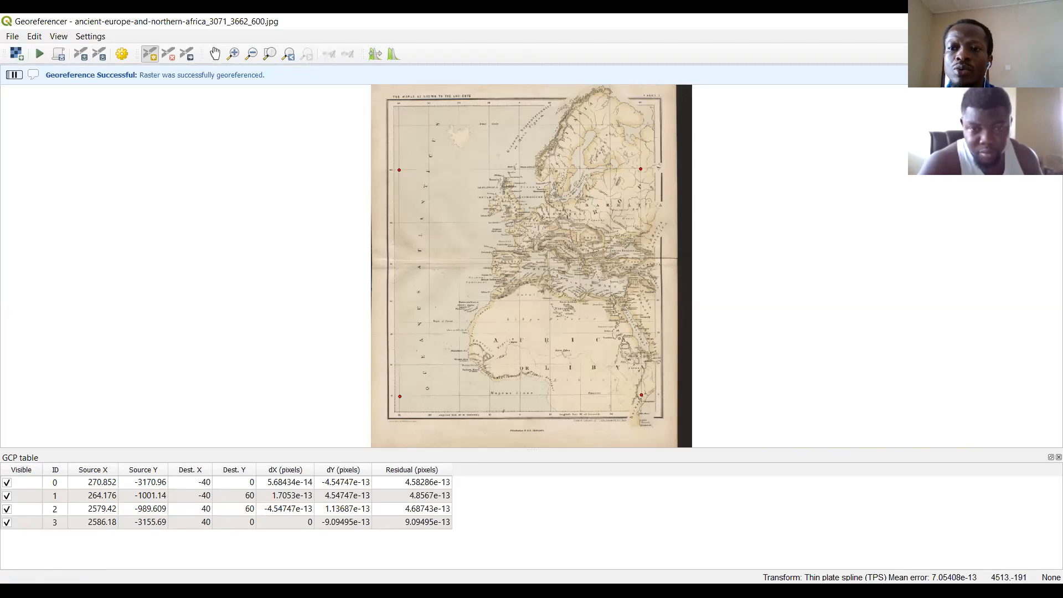
Move the Georeferencer window aside to view the georeferenced map in the main QGIS canvas, and maximize the window again.
click(1014, 21)
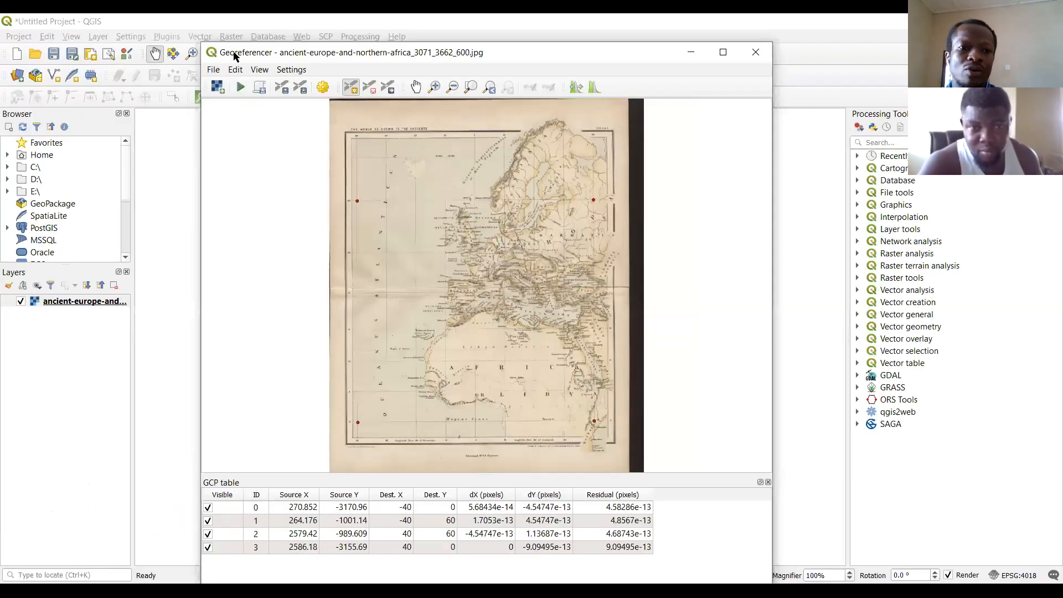
drag(241, 53, 522, 29)
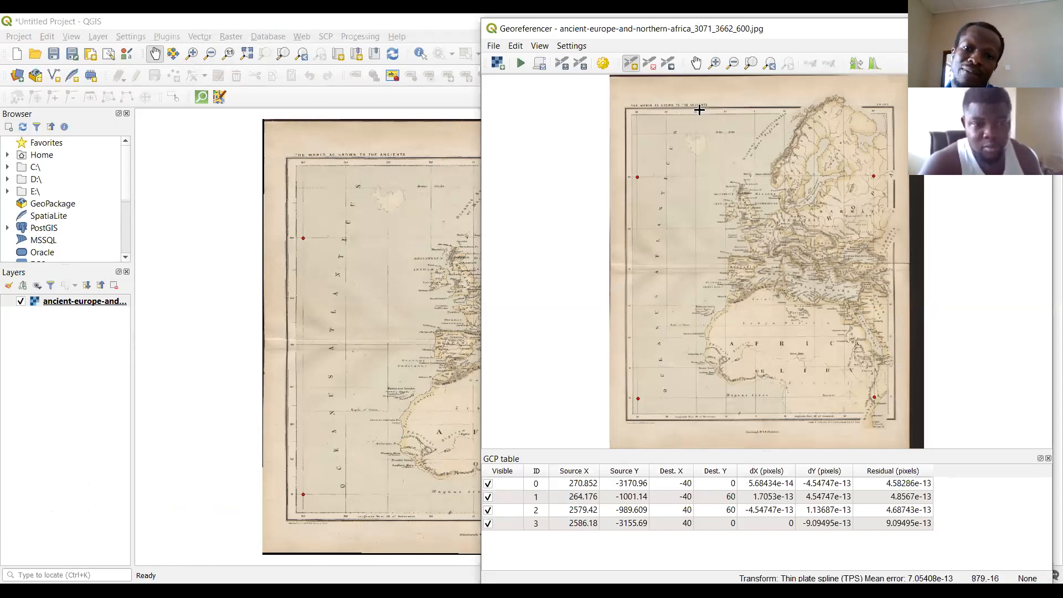
double_click(489, 21)
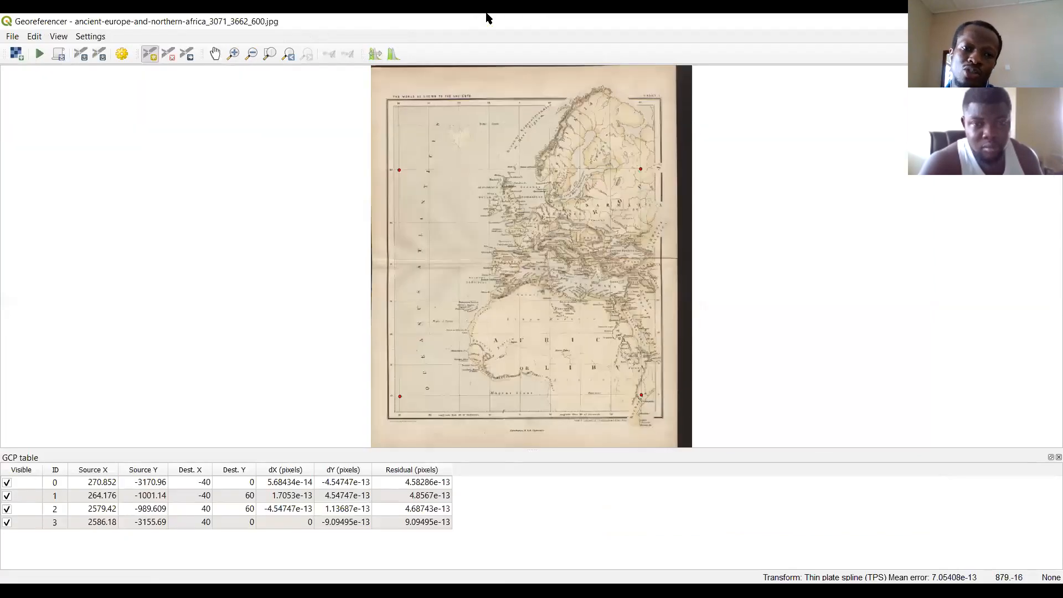
Review the transformation settings, including the option to load the result in QGIS when done, and accept them.
click(90, 36)
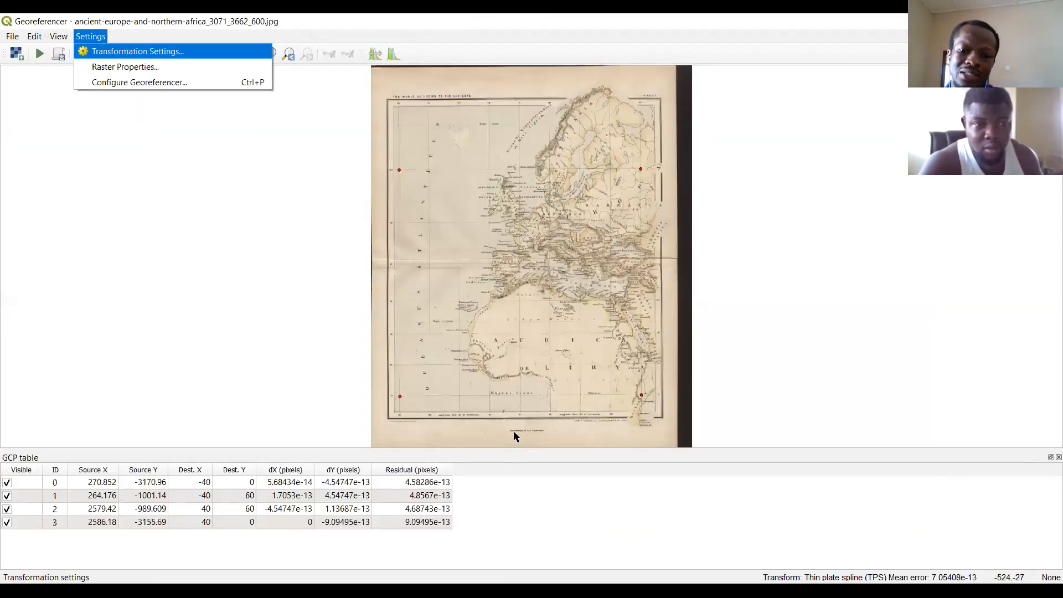
click(126, 52)
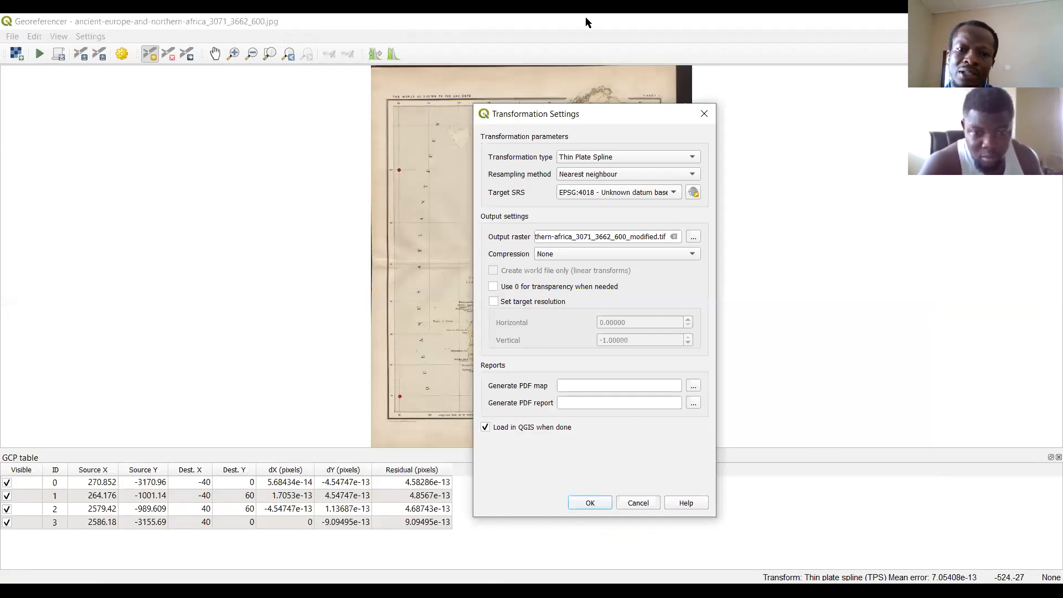
click(505, 432)
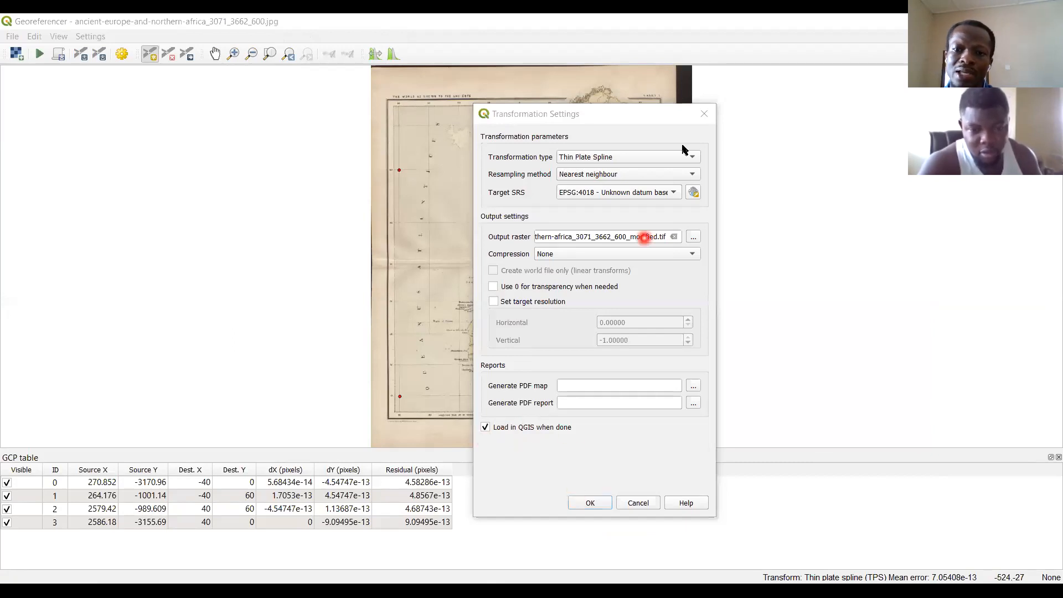
click(590, 504)
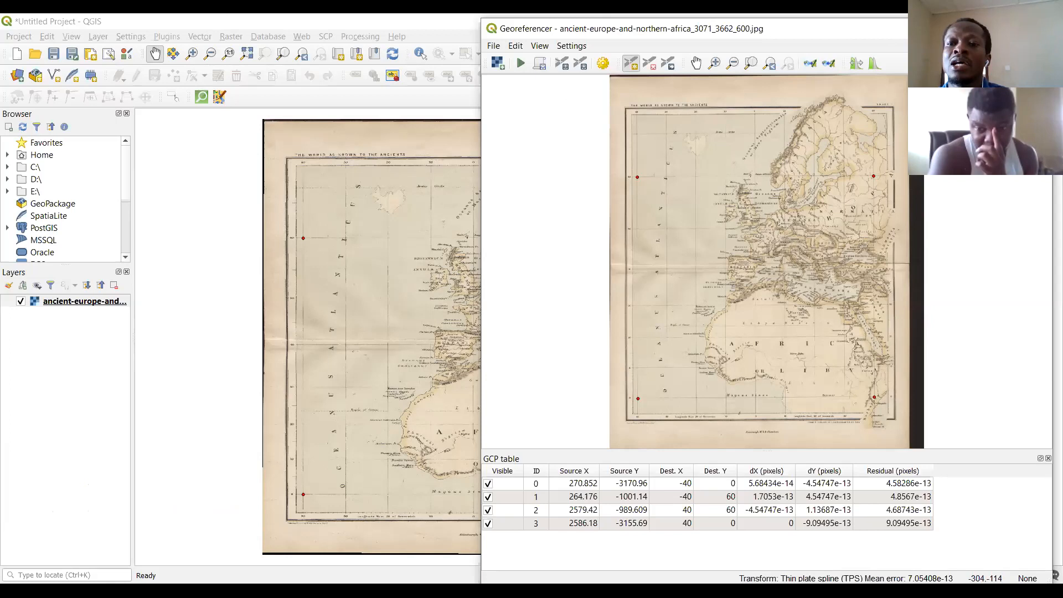
Close the Georeferencer and return to the main map canvas.
click(493, 45)
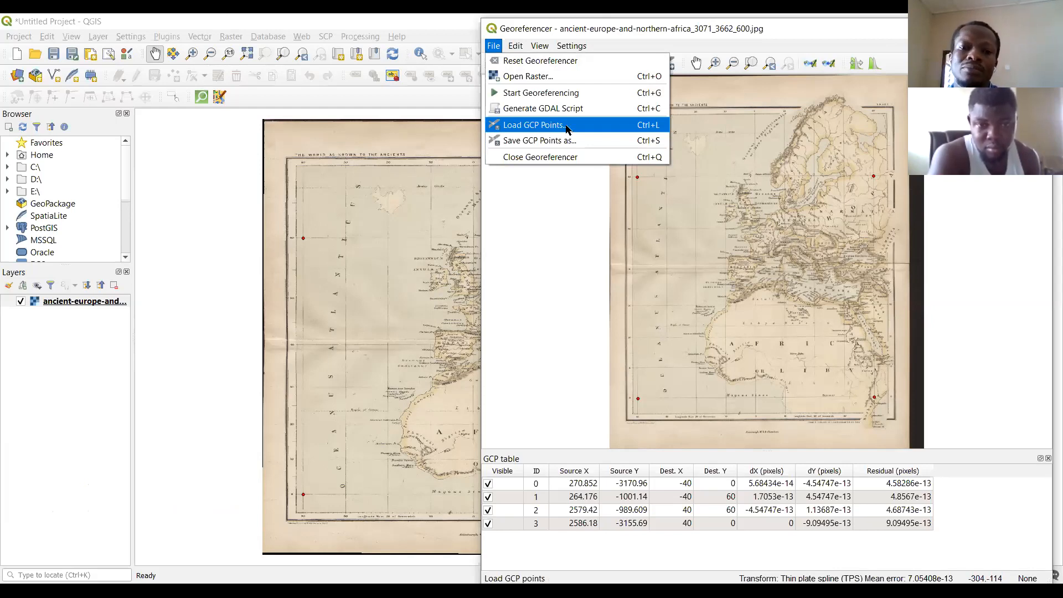
click(568, 158)
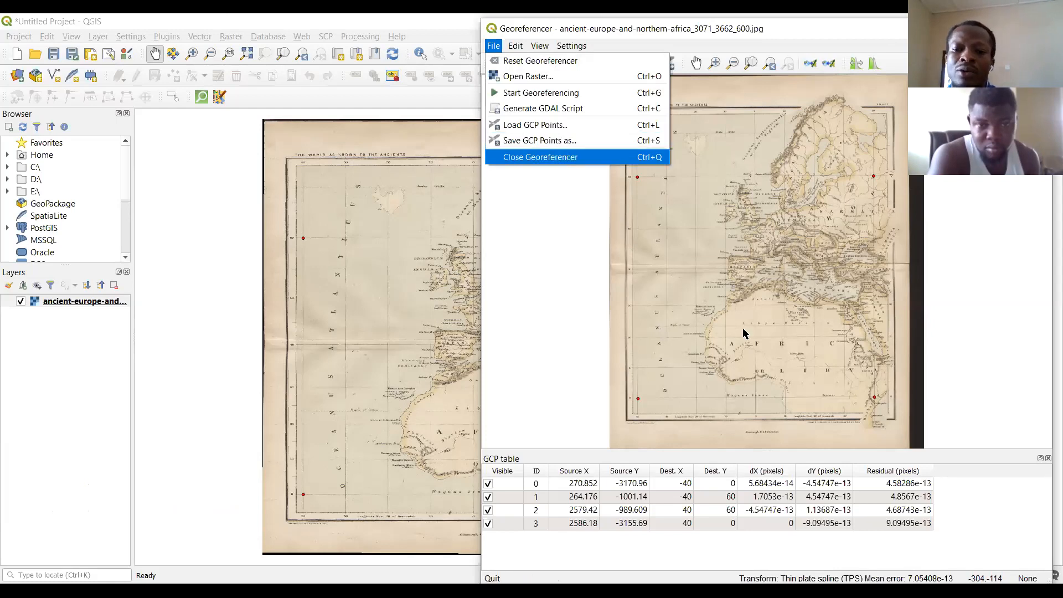
click(759, 327)
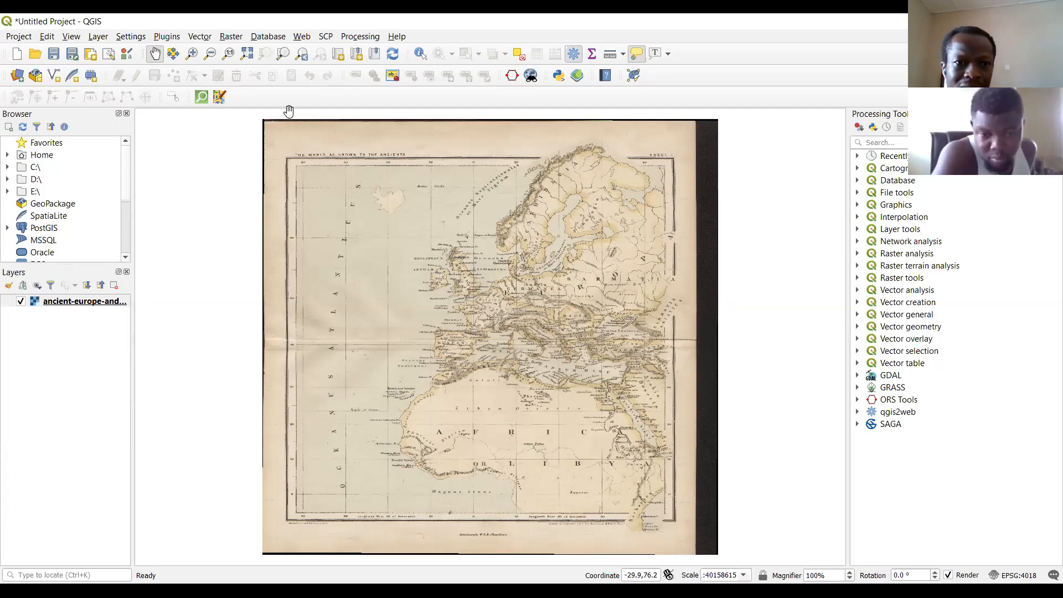
Check the cursor coordinates against the printed grid crossings along the map's 40° west meridian, including those at latitudes 0 and 10.
click(198, 54)
drag(344, 235, 585, 536)
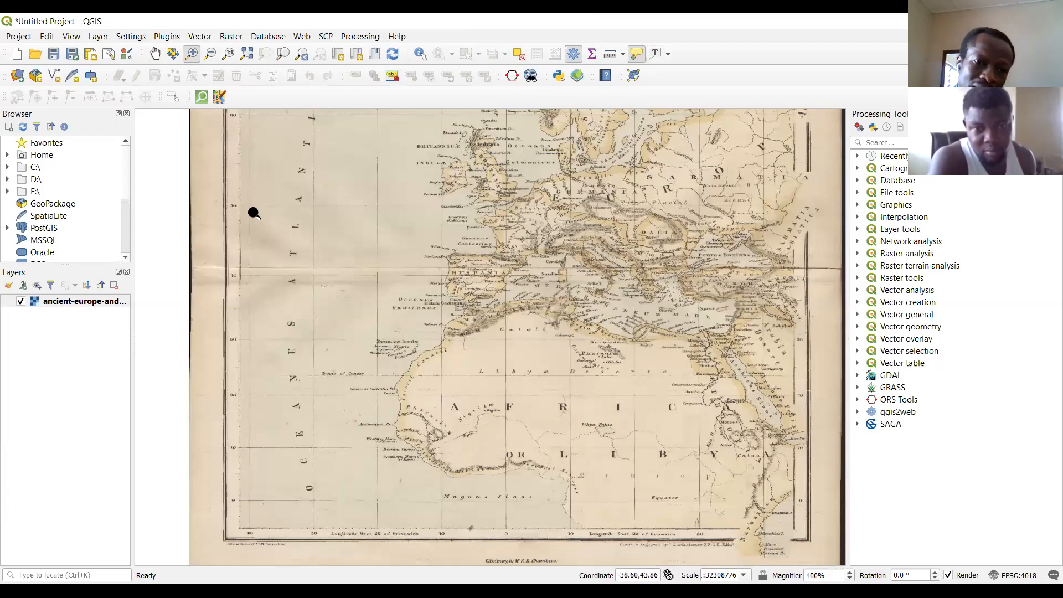
drag(204, 184, 334, 299)
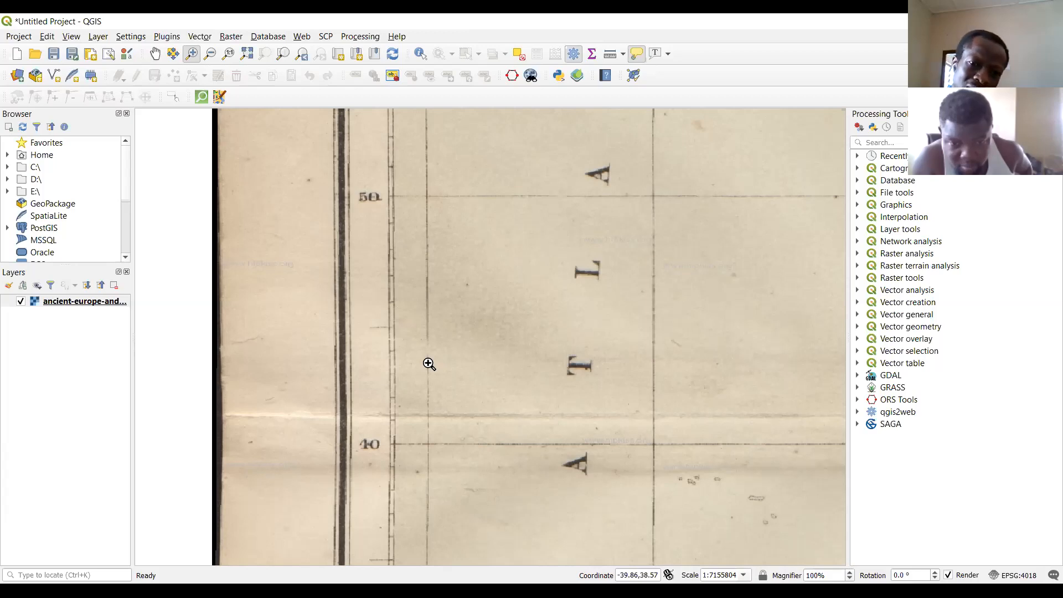
scroll(429, 364, down, 2)
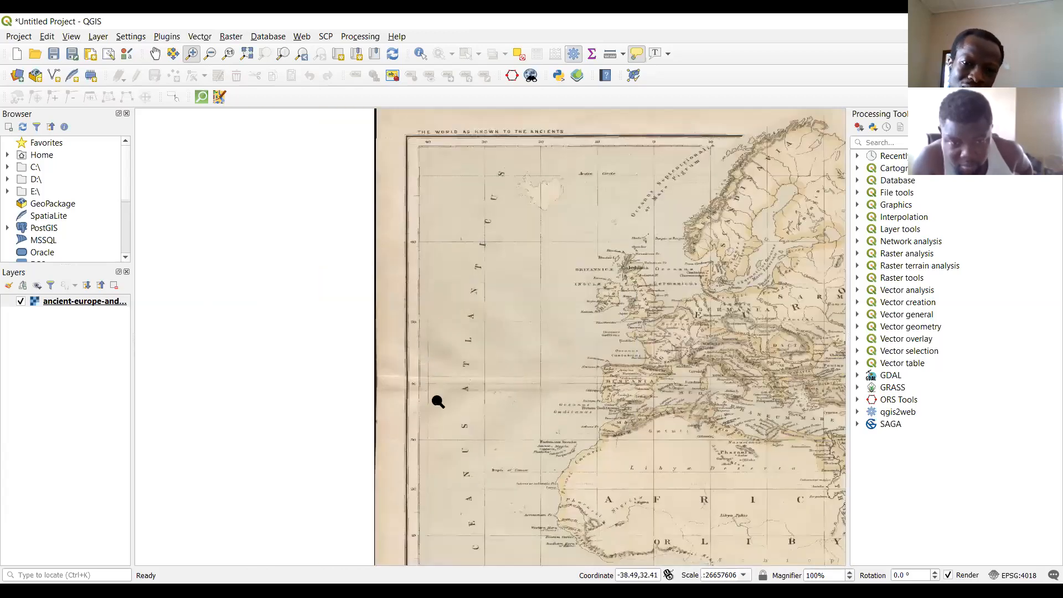
click(156, 54)
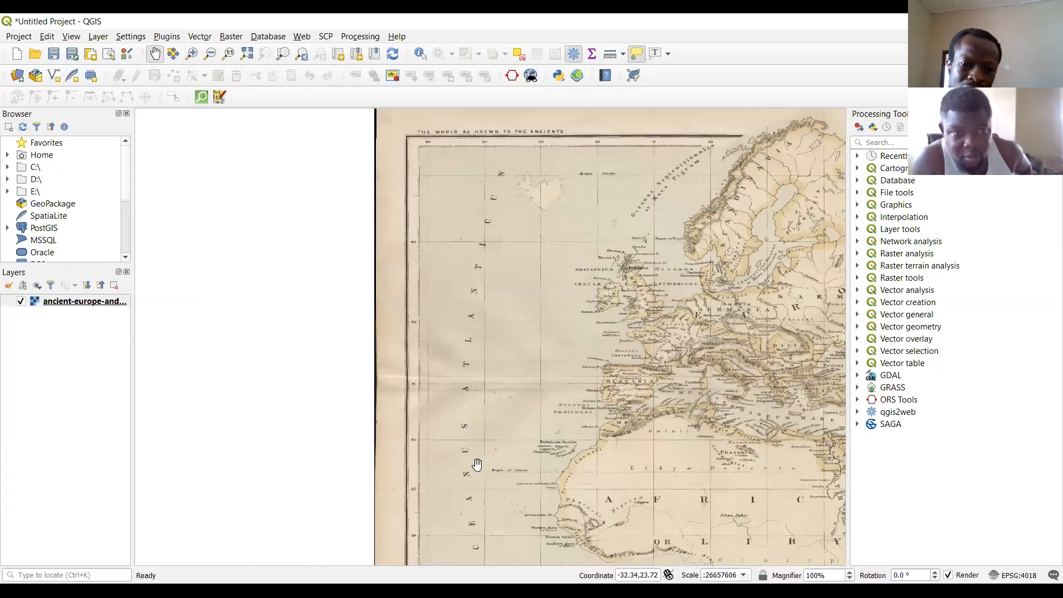
drag(475, 463, 438, 162)
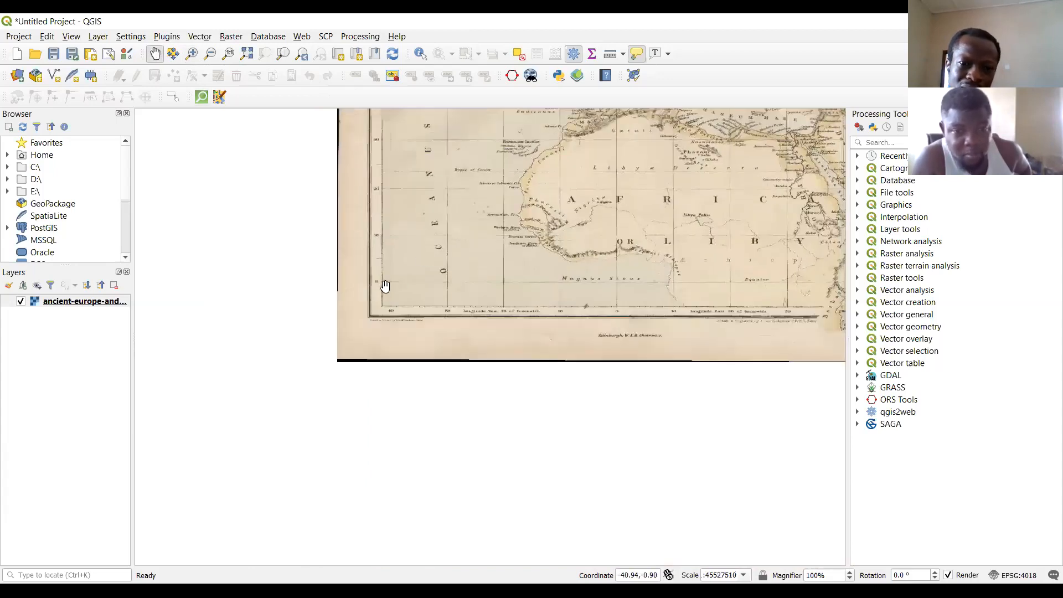
scroll(385, 286, up, 3)
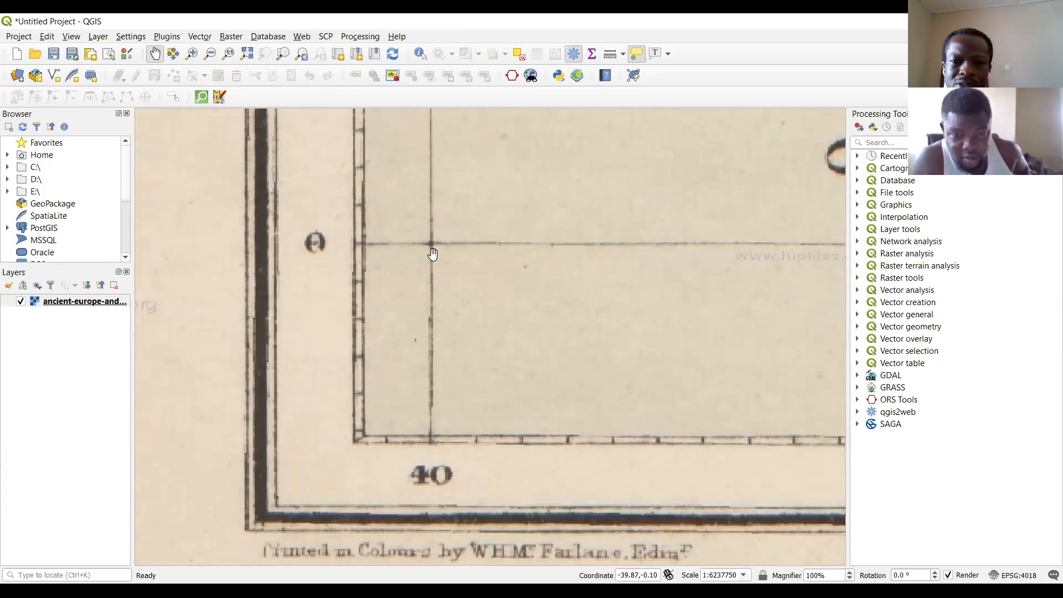
drag(616, 272, 598, 491)
drag(494, 230, 513, 435)
drag(456, 356, 511, 277)
mouse_move(525, 382)
mouse_down()
mouse_move(503, 218)
mouse_move(505, 386)
mouse_up()
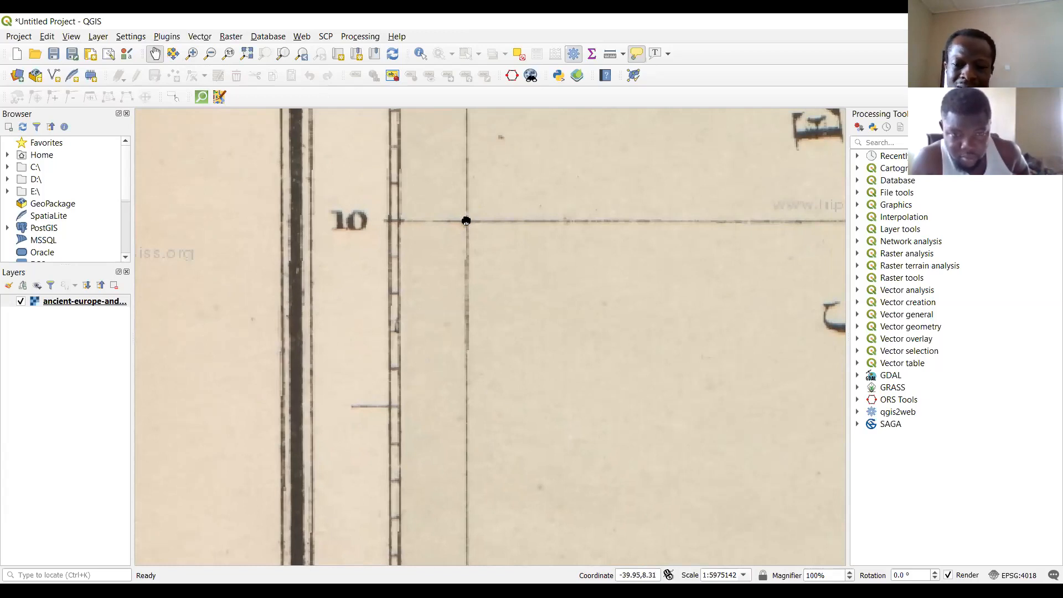
drag(466, 221, 512, 456)
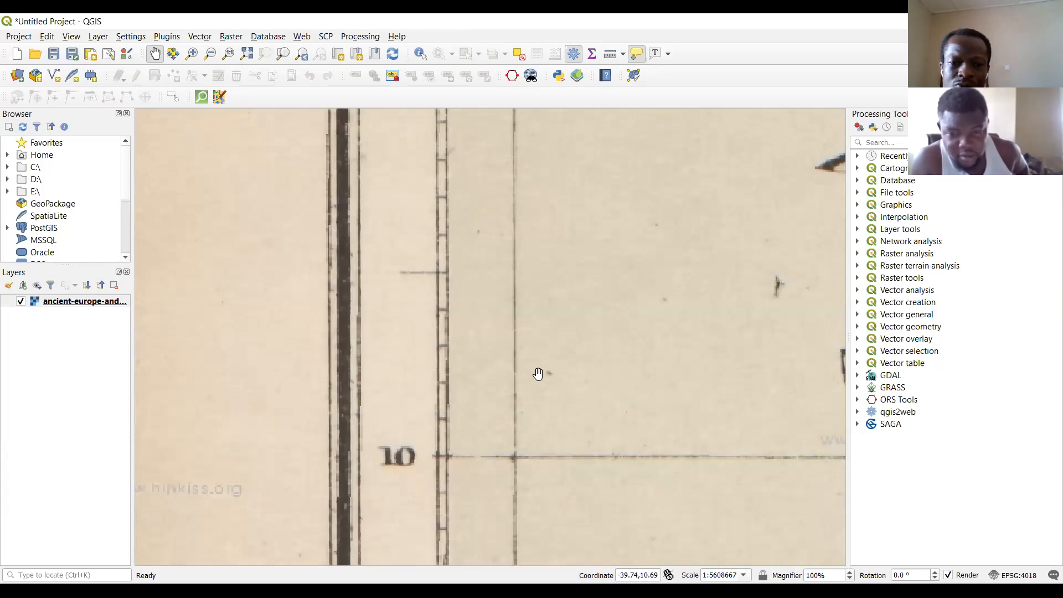
Examine the rest of the georeferenced map, checking the coordinates near the northeastern 40° east, 60° north crossing and viewing Europe and northern Africa.
scroll(537, 376, down, 3)
drag(644, 394, 519, 476)
drag(560, 355, 506, 409)
drag(563, 385, 509, 264)
drag(633, 292, 542, 321)
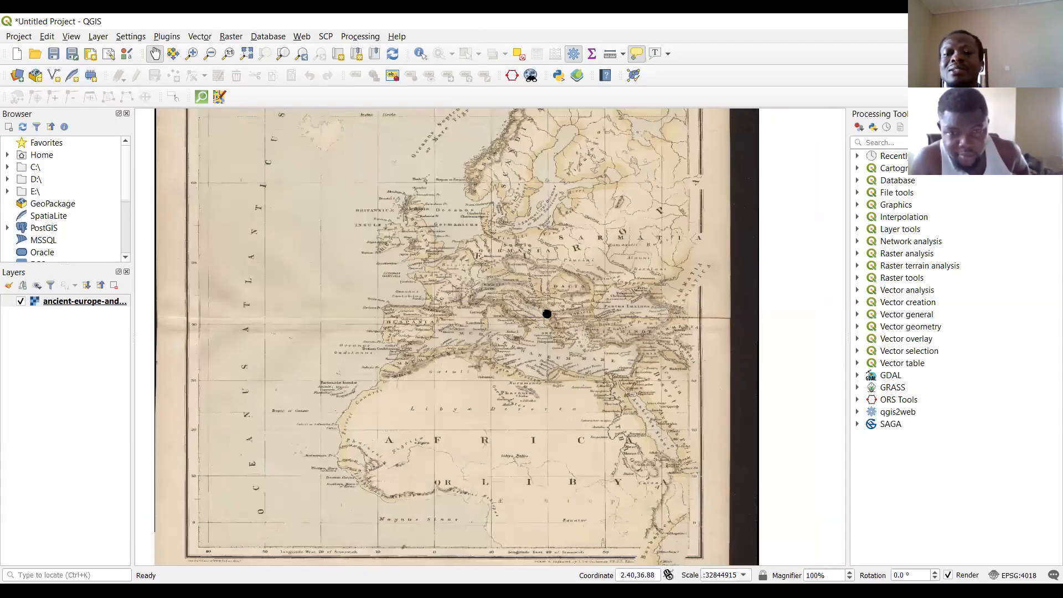
drag(644, 452, 654, 486)
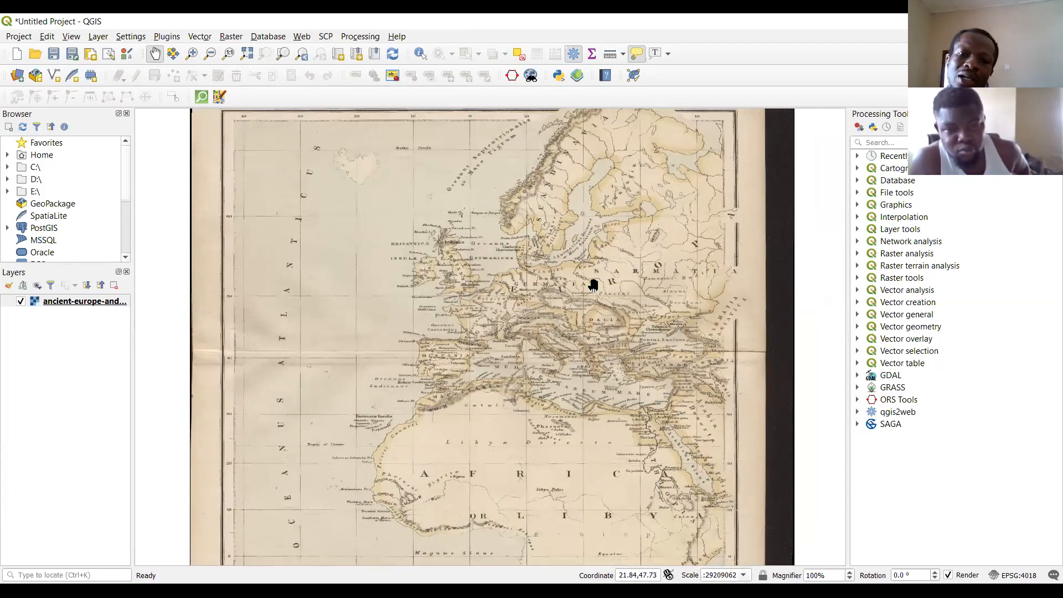
drag(594, 285, 427, 486)
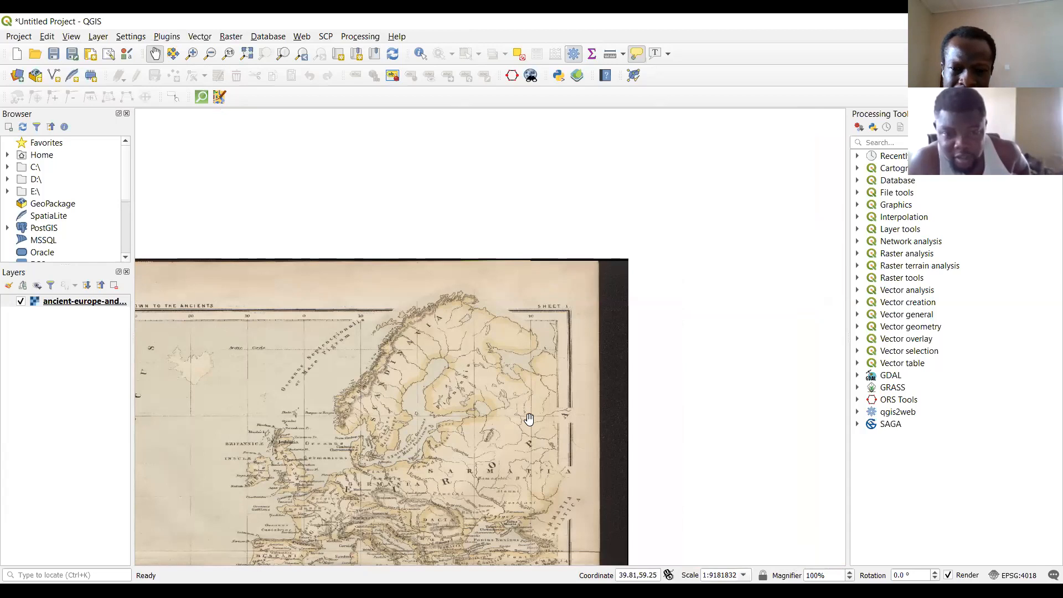
drag(475, 458, 711, 261)
drag(599, 425, 597, 331)
drag(587, 376, 567, 494)
drag(425, 256, 437, 310)
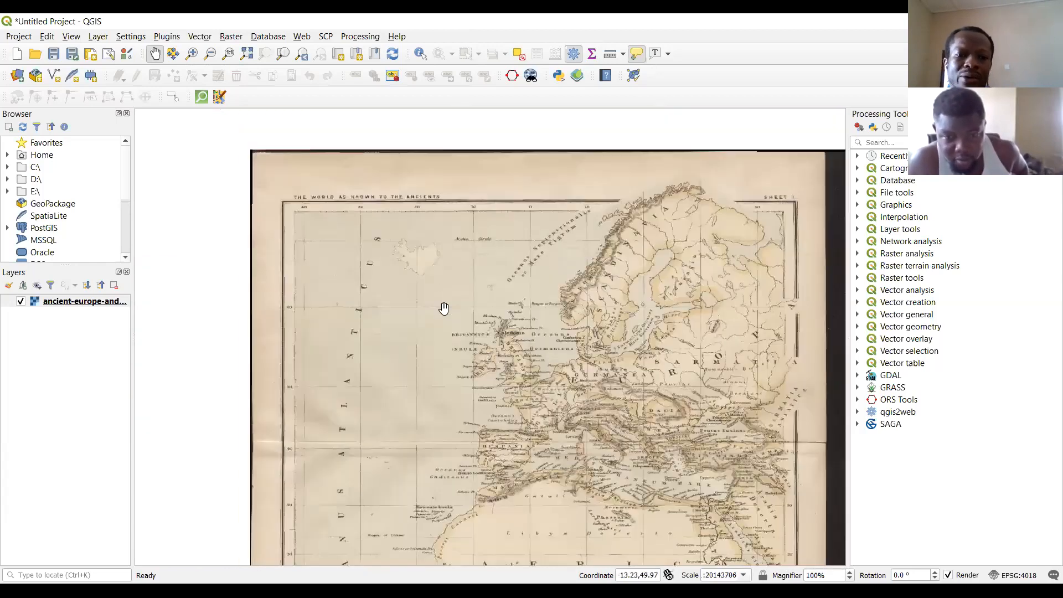
drag(568, 354, 544, 252)
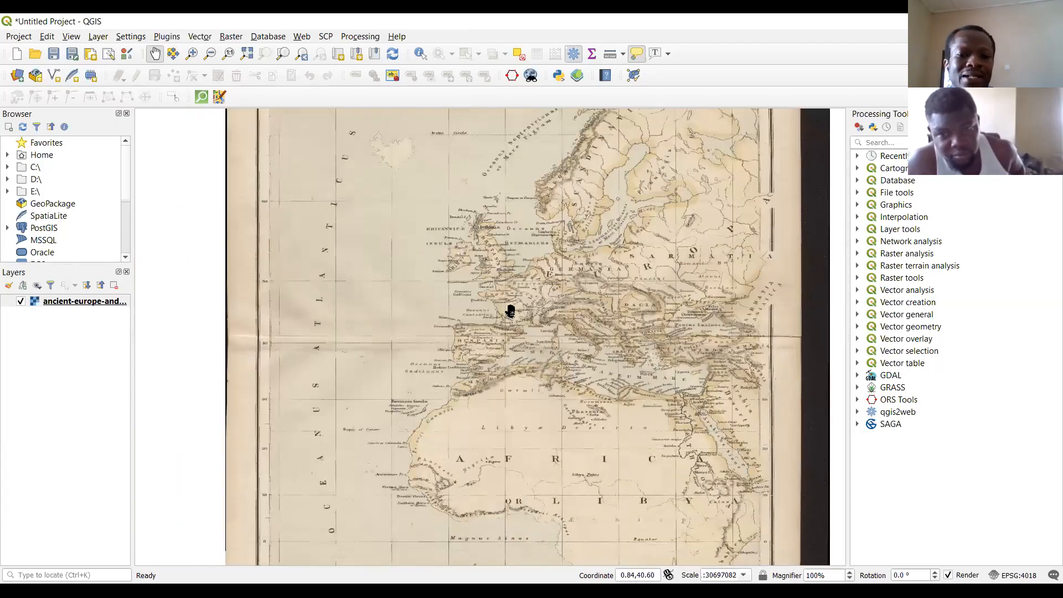
scroll(510, 310, up, 1)
drag(495, 203, 483, 158)
drag(582, 437, 568, 248)
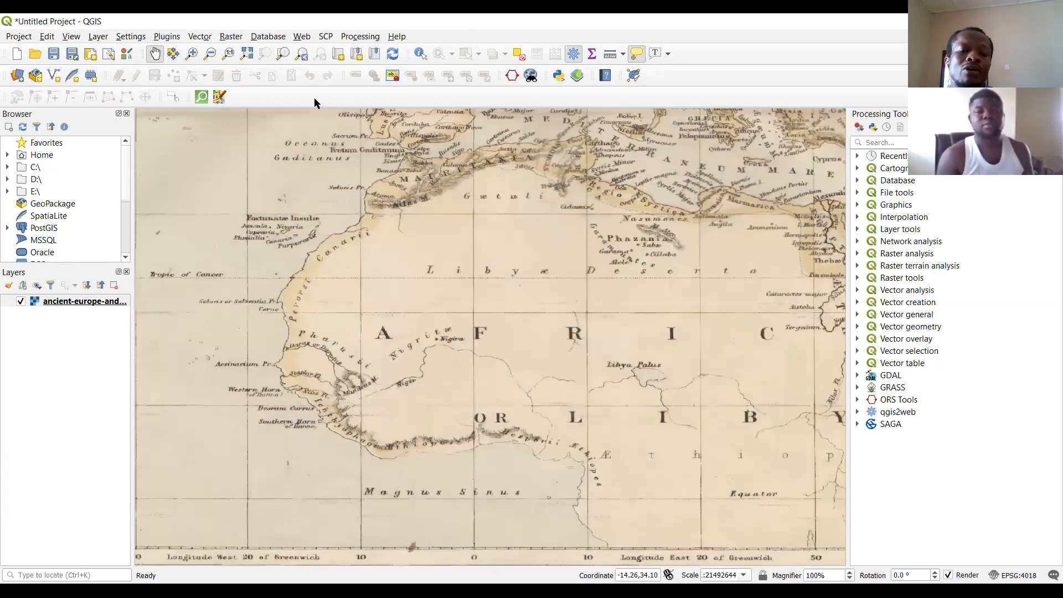
click(95, 36)
mouse_move(180, 85)
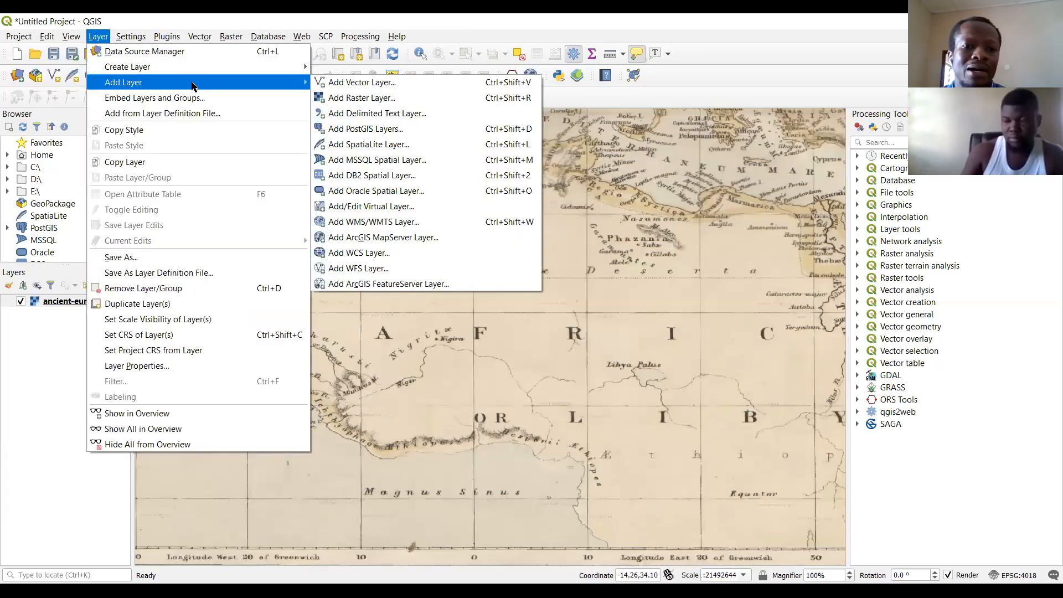
key(Return)
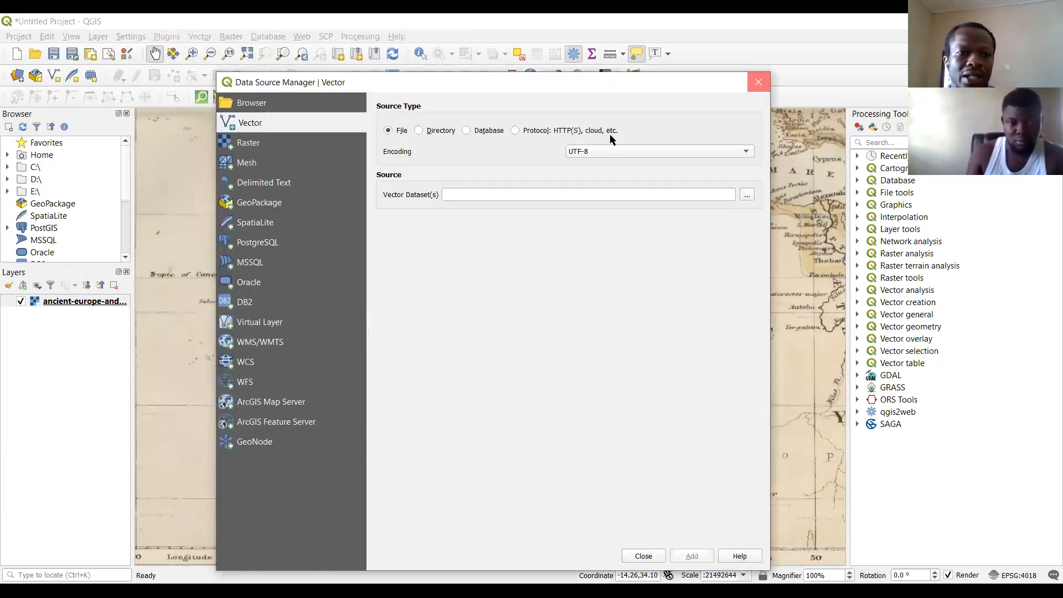
key(Escape)
Add the TM_WORLD_BORDERS-0.3.shp shapefile from the TM_WORLD_BORDERS-0.3 folder in Dataset2019 as a vector layer.
click(101, 37)
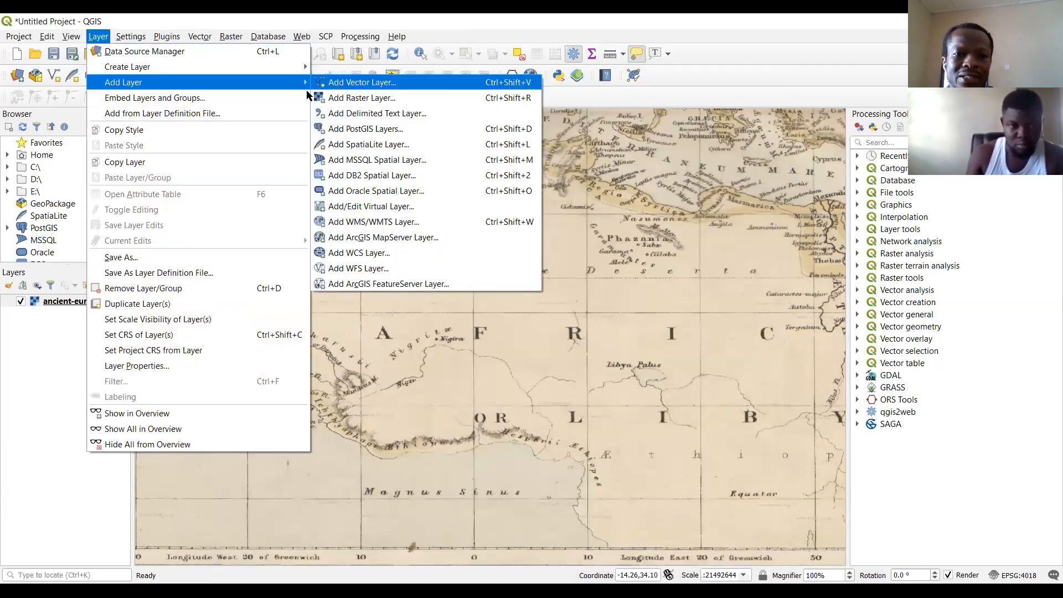
click(344, 83)
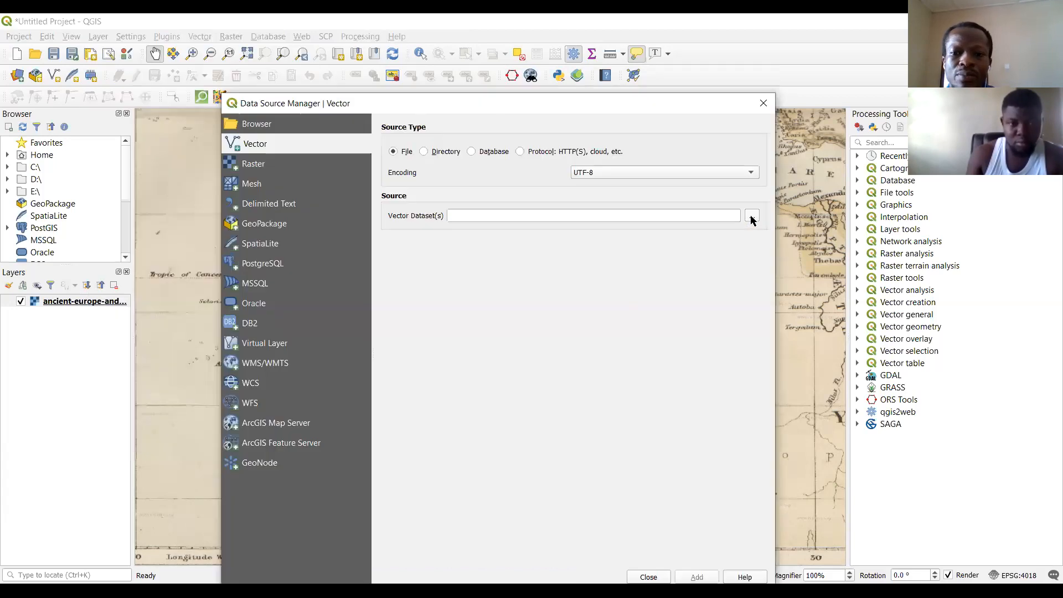
click(753, 217)
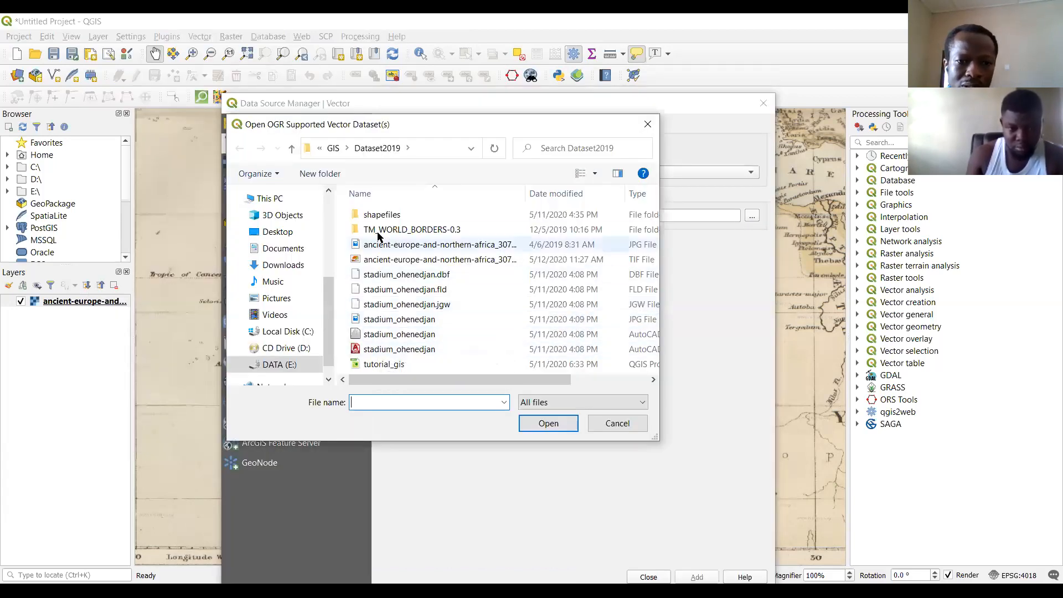
double_click(422, 235)
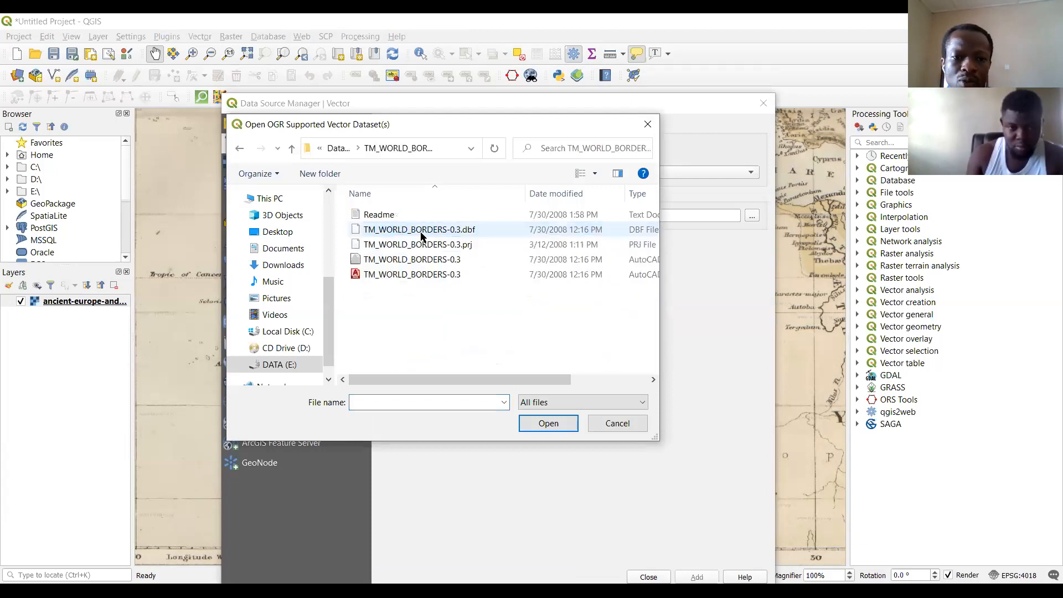
click(451, 263)
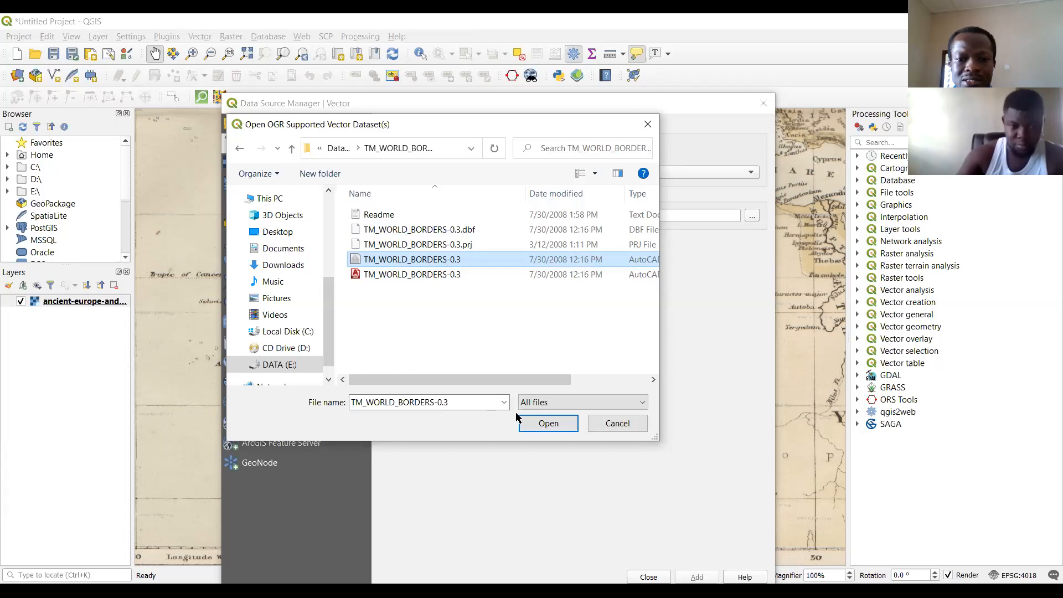
click(548, 423)
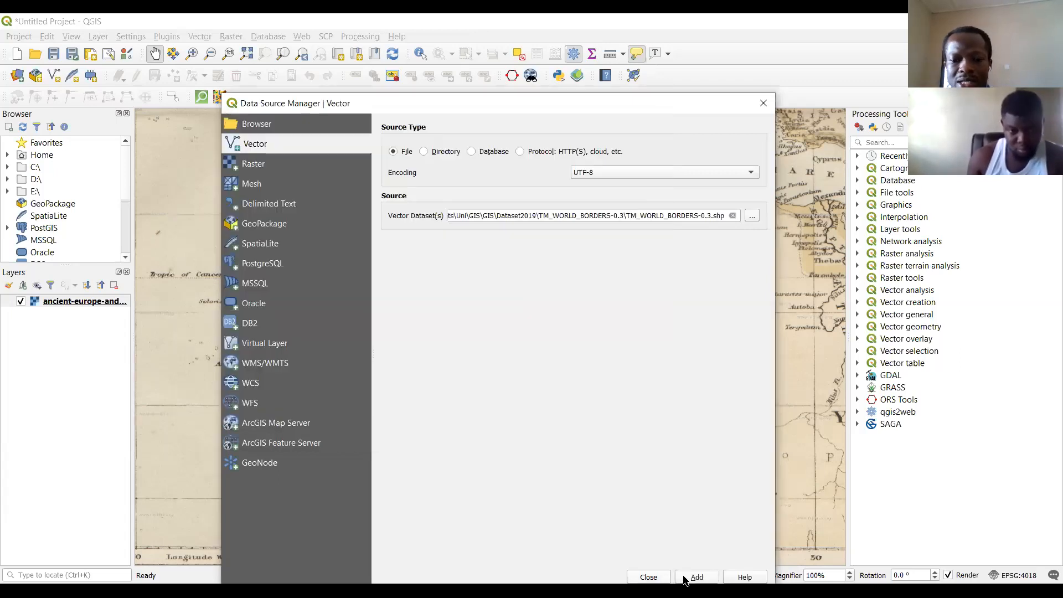
click(687, 579)
click(649, 578)
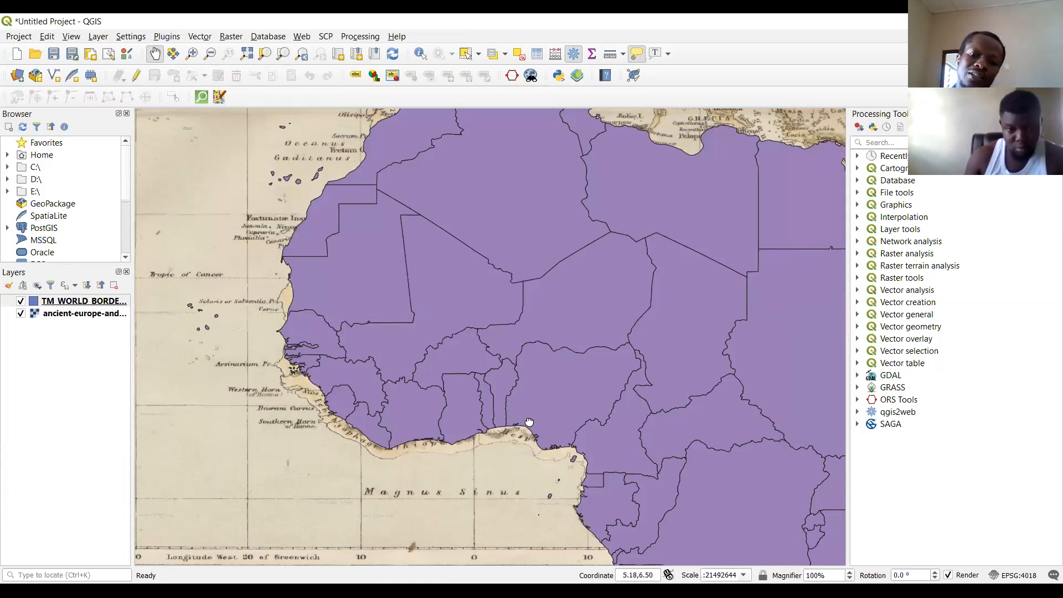
Compare the world borders layer with the georeferenced map's coastlines around western and northern Africa.
drag(531, 424, 487, 325)
click(210, 53)
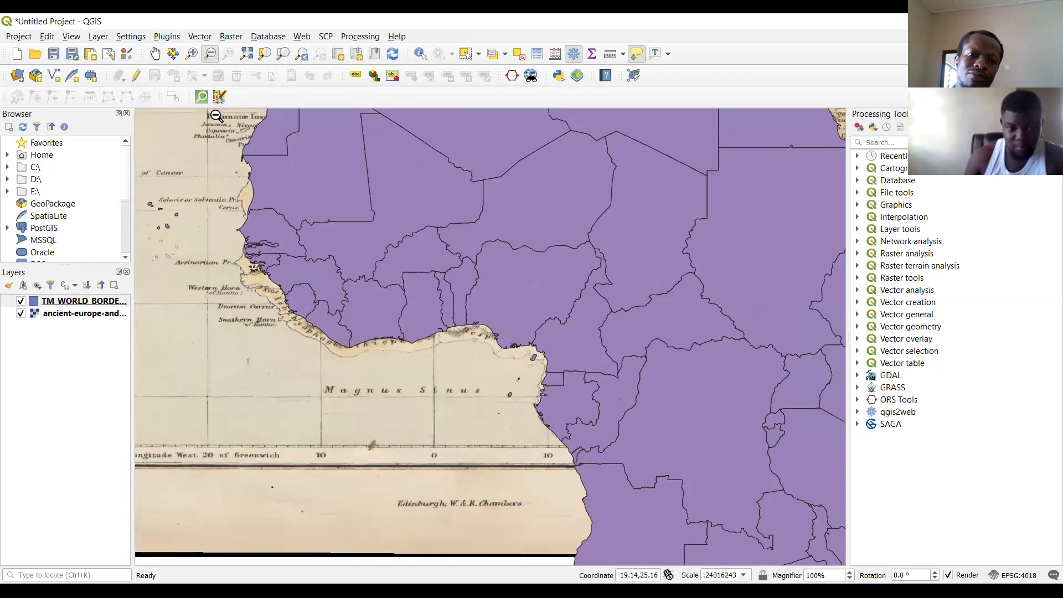
drag(181, 122, 821, 531)
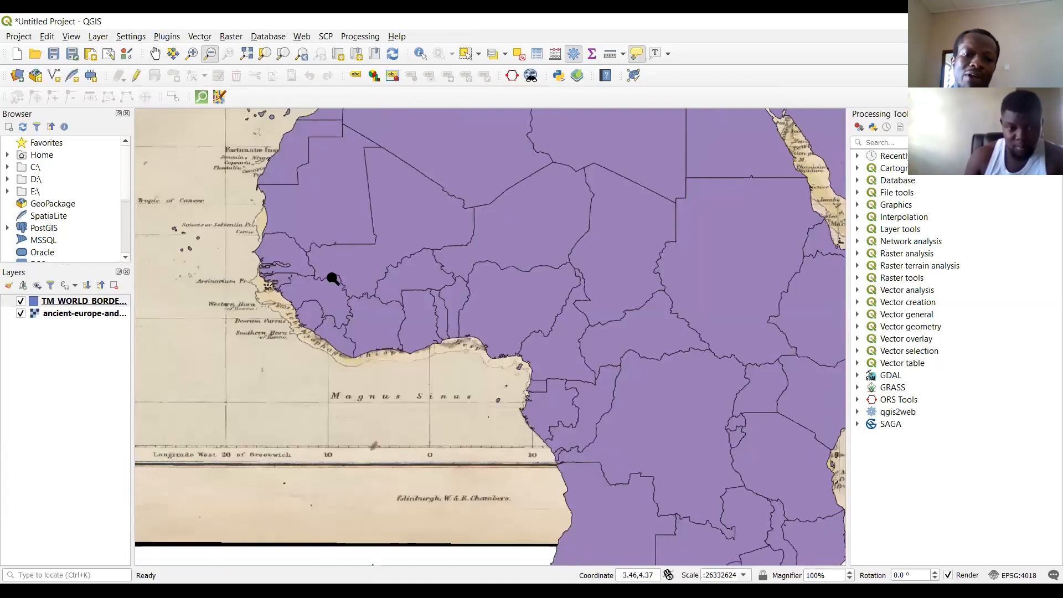
drag(171, 124, 779, 422)
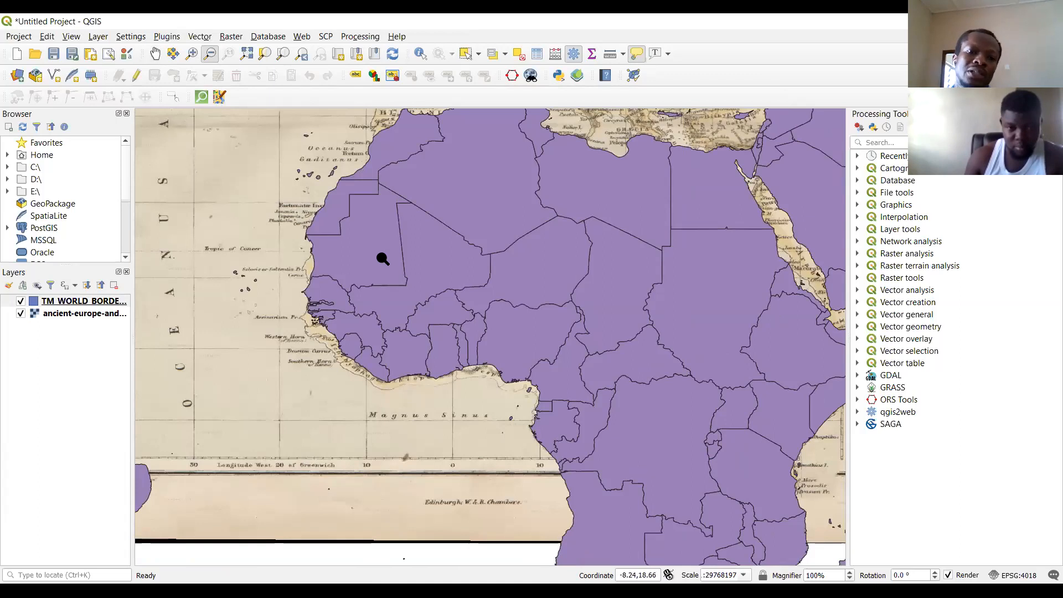
click(154, 54)
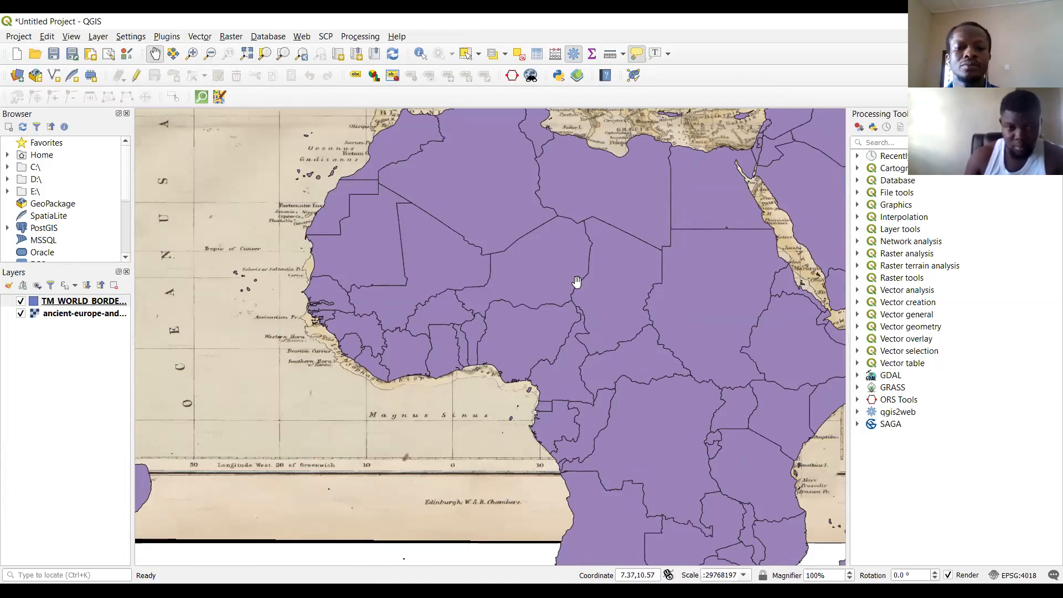
drag(576, 285, 589, 443)
drag(596, 364, 638, 244)
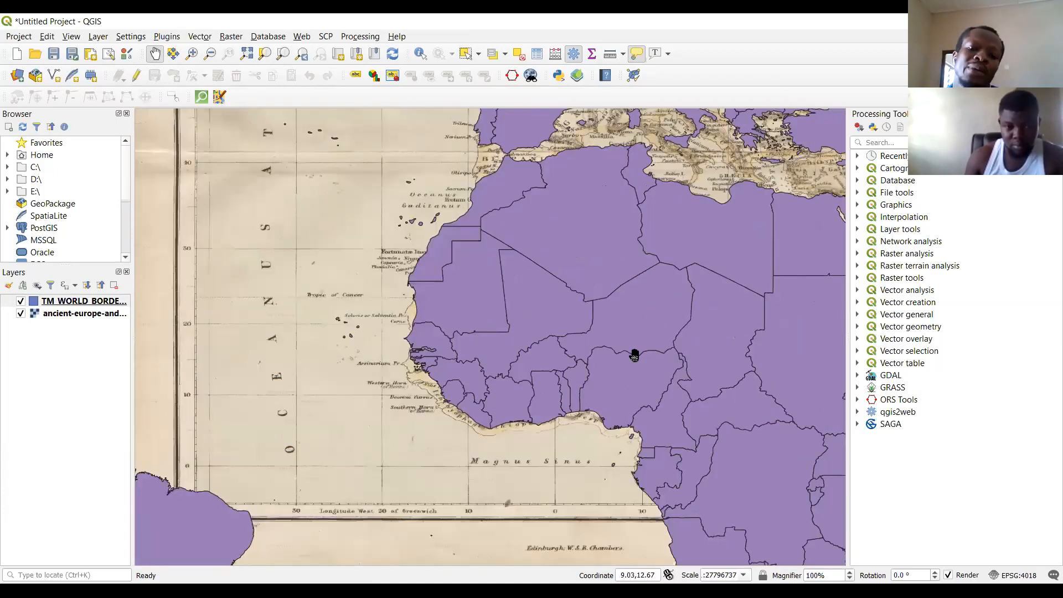
Open the attribute table of the TM_WORLD_BORDERS-0.3 layer to view its country records.
mouse_move(608, 390)
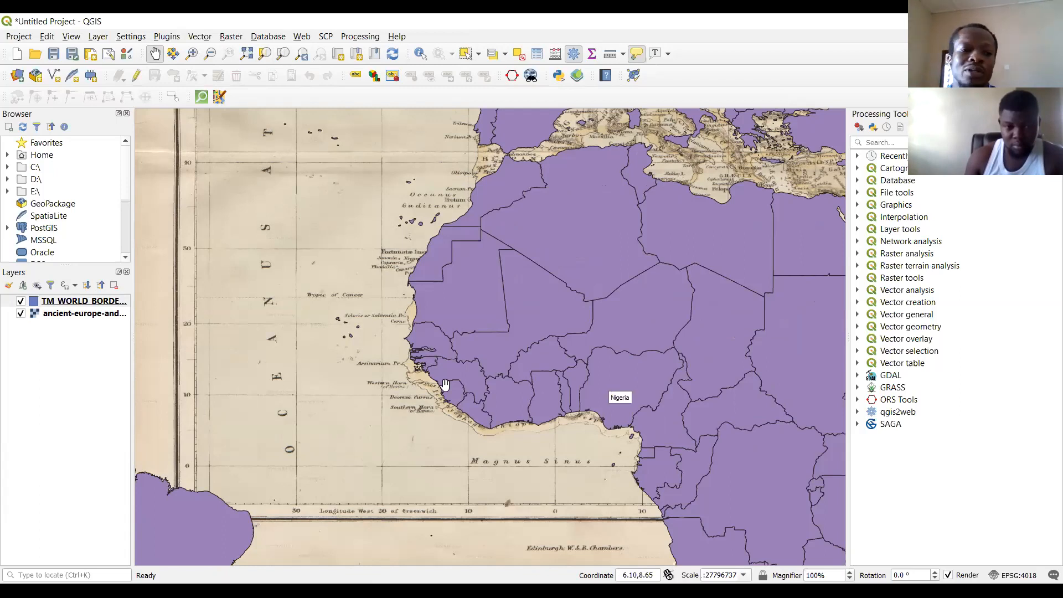
click(49, 306)
right_click(49, 306)
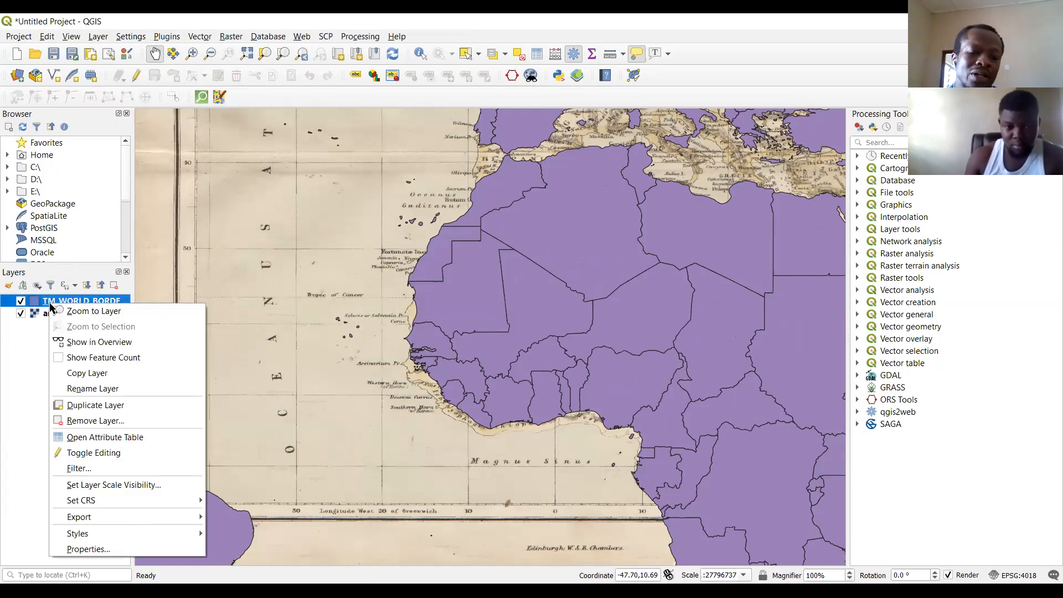
click(105, 439)
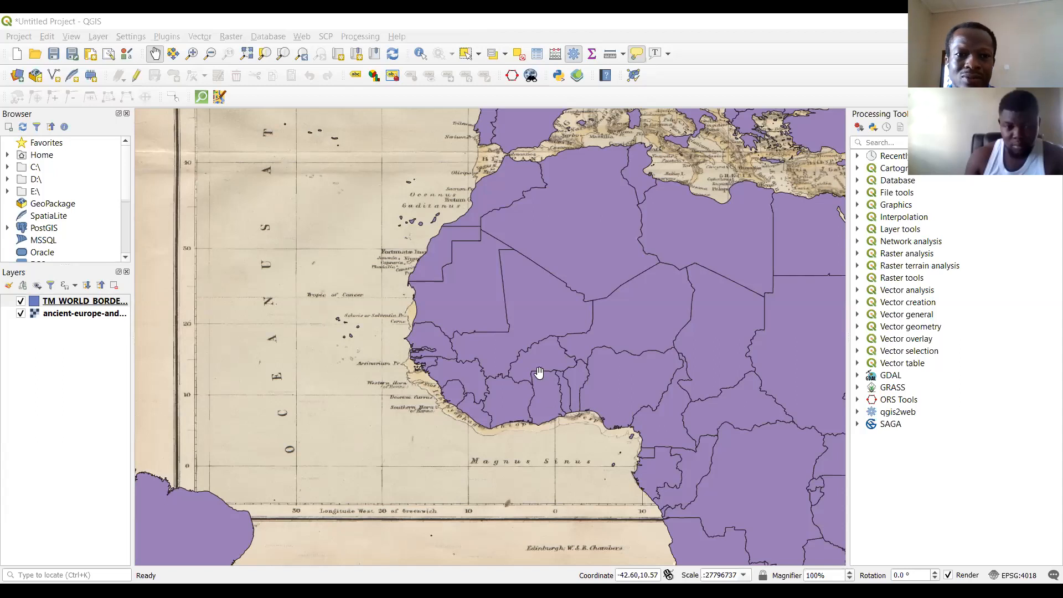
Identify Ghana in the world borders layer and filter the attribute table to show only selected features.
key(ctrl+shift+i)
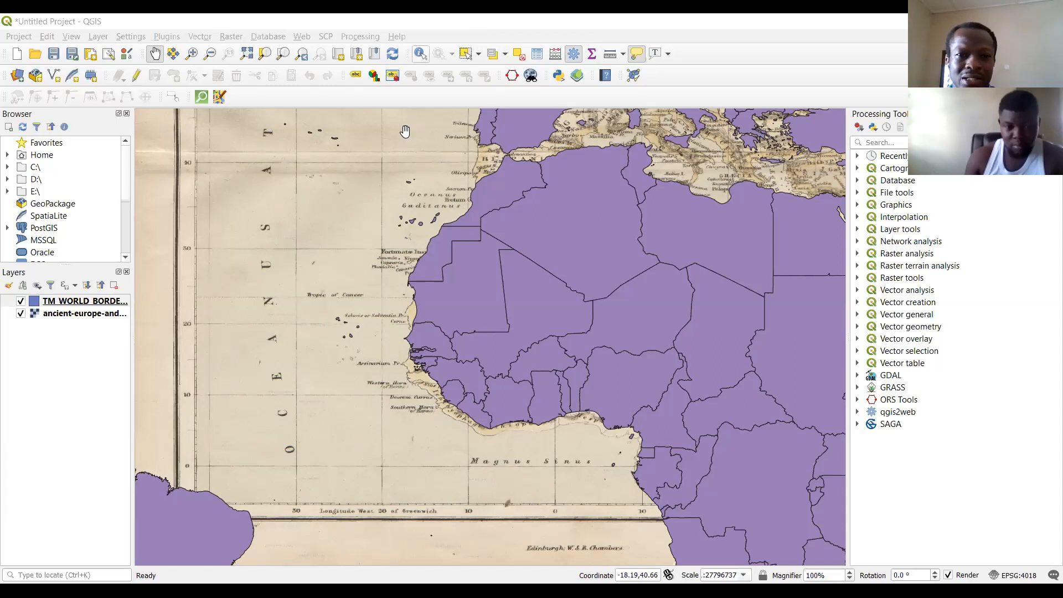
click(543, 398)
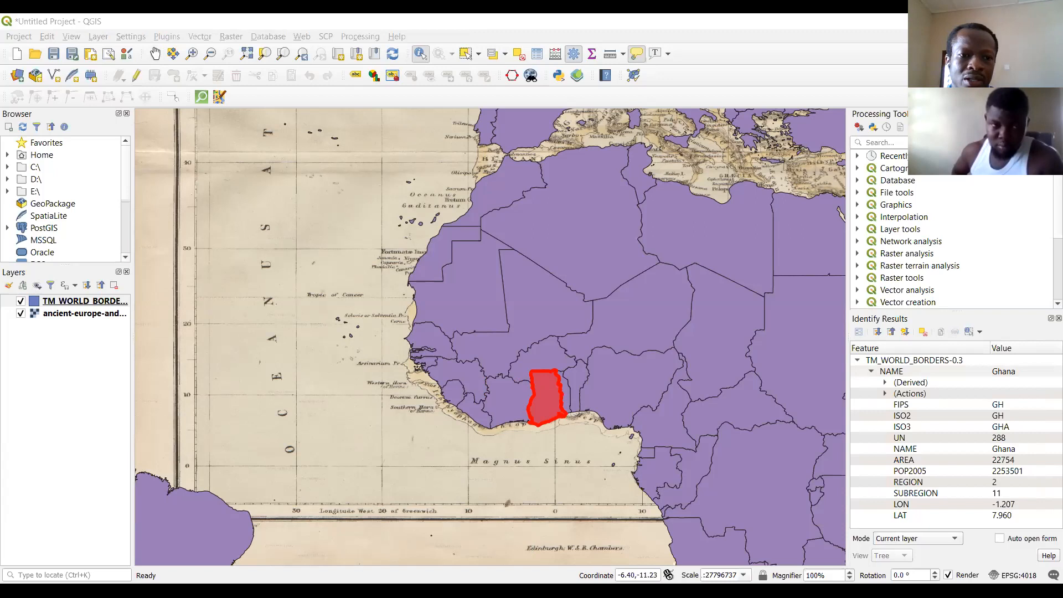
click(185, 524)
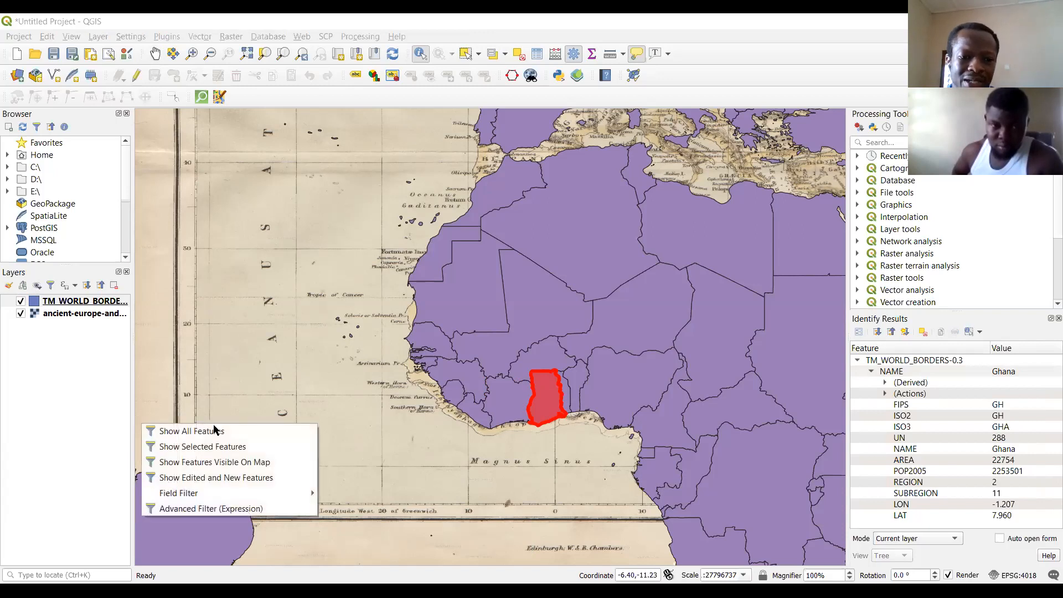
click(224, 448)
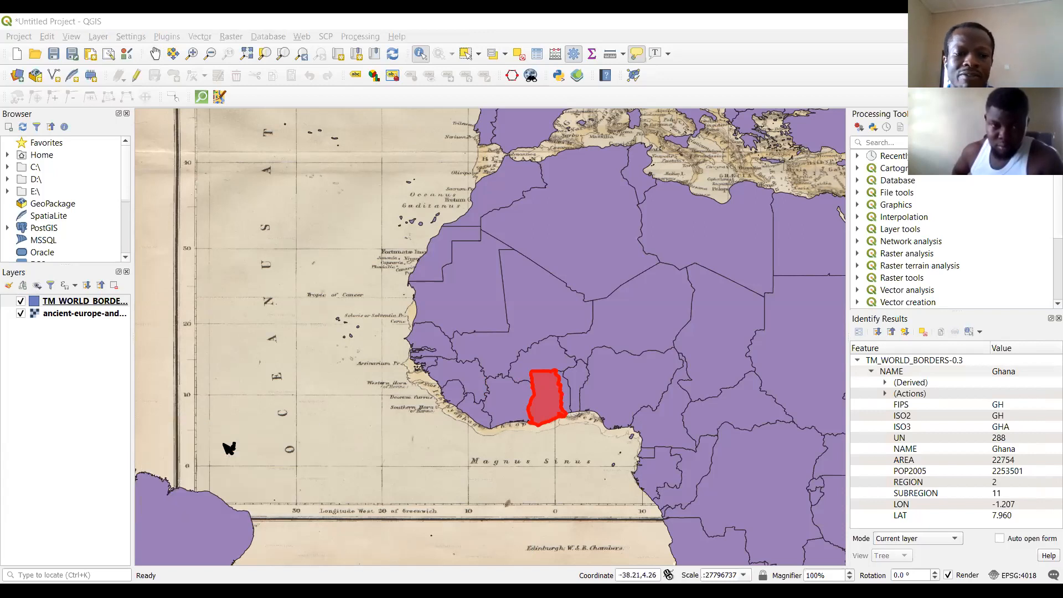
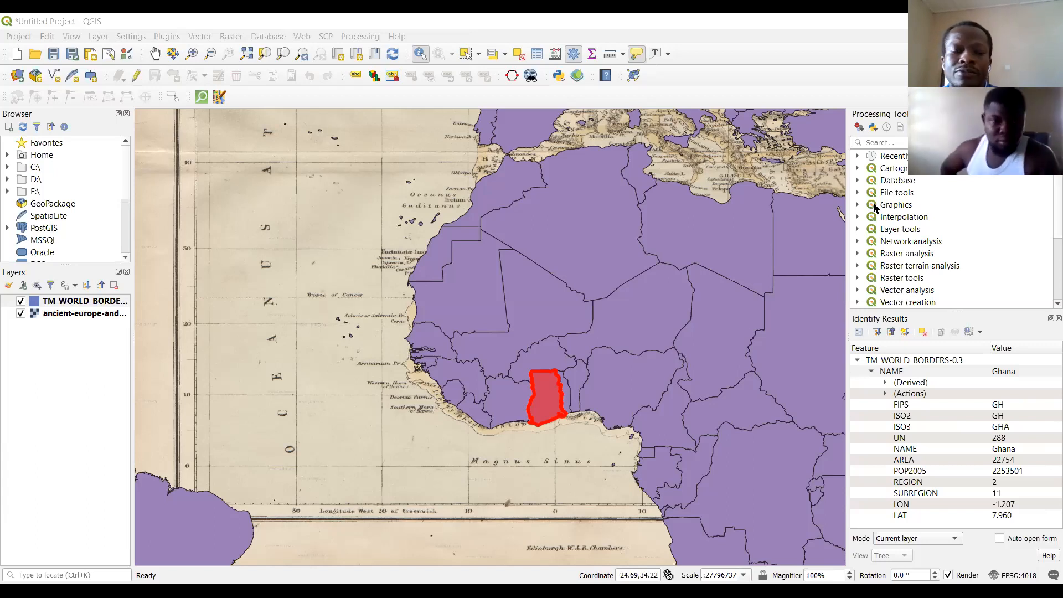
Start a new project and discard the unsaved changes in the current one.
click(22, 38)
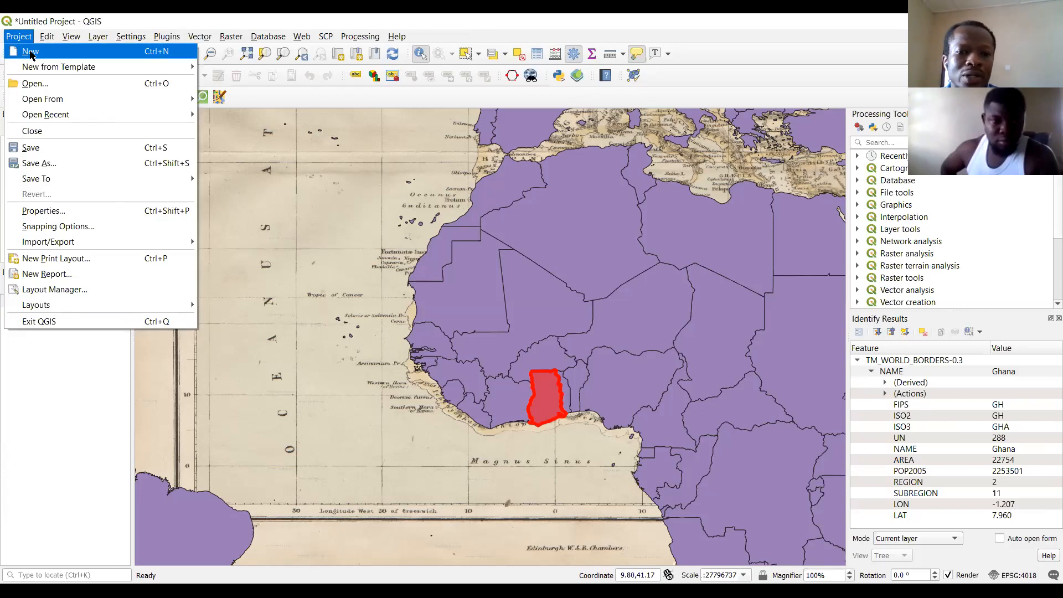
click(31, 52)
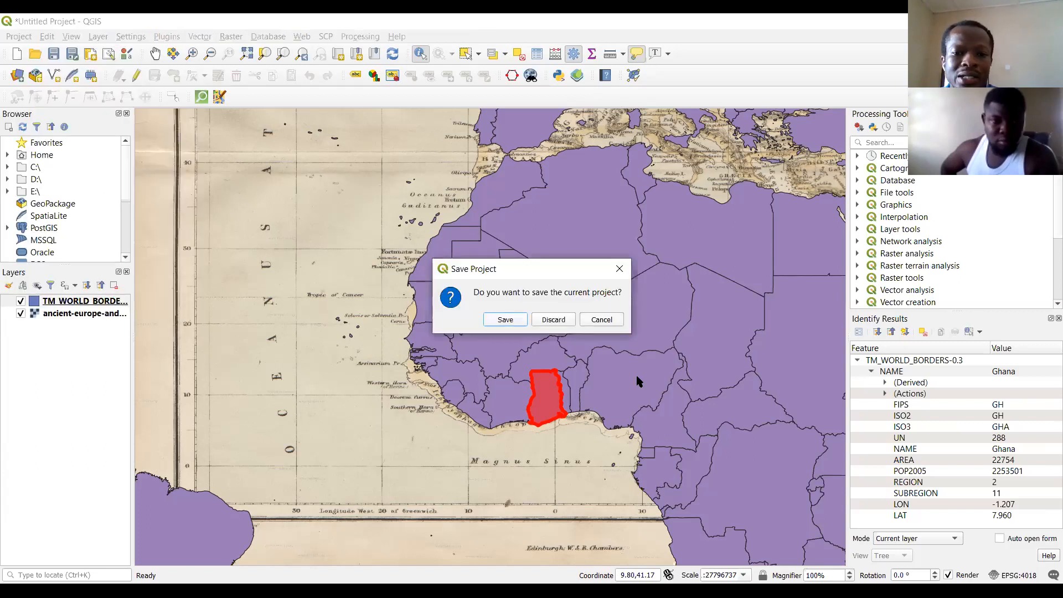
click(552, 322)
click(16, 38)
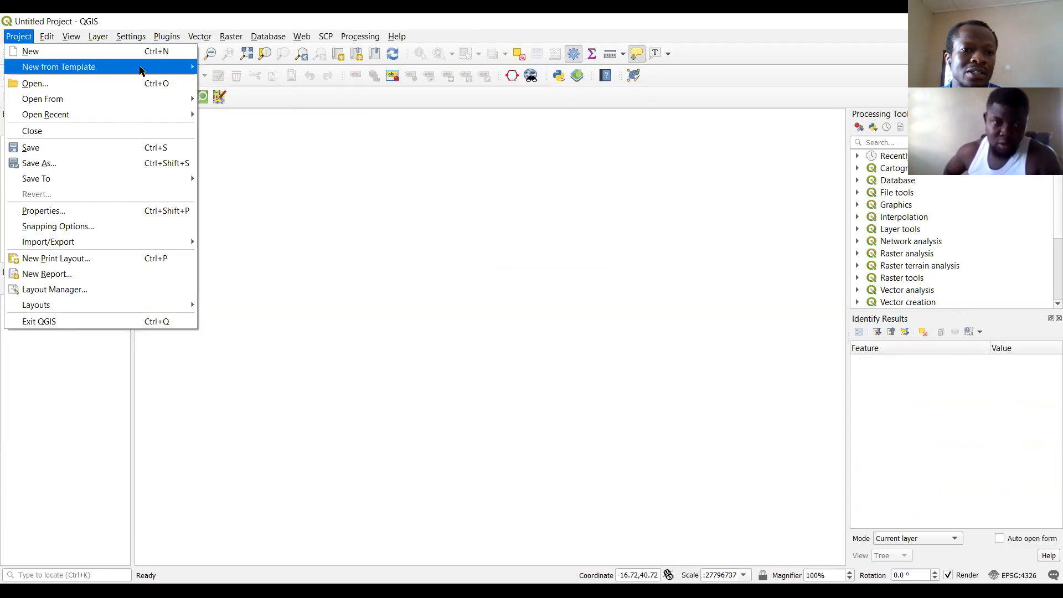
mouse_move(157, 102)
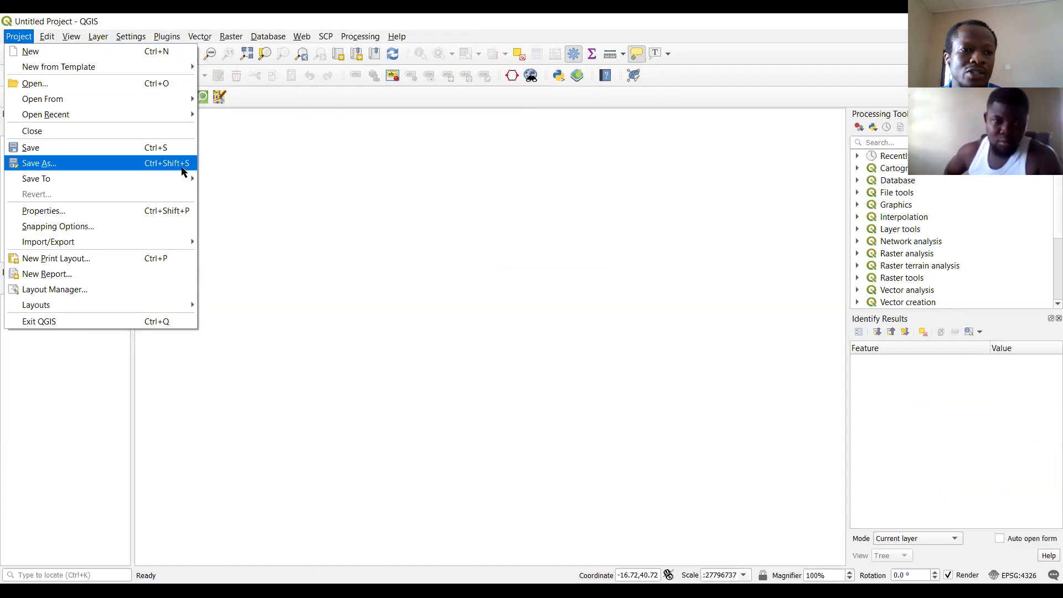
click(157, 29)
Add the stadium_ohenedjan JPG image from the Dataset2019 folder as a raster layer.
click(108, 36)
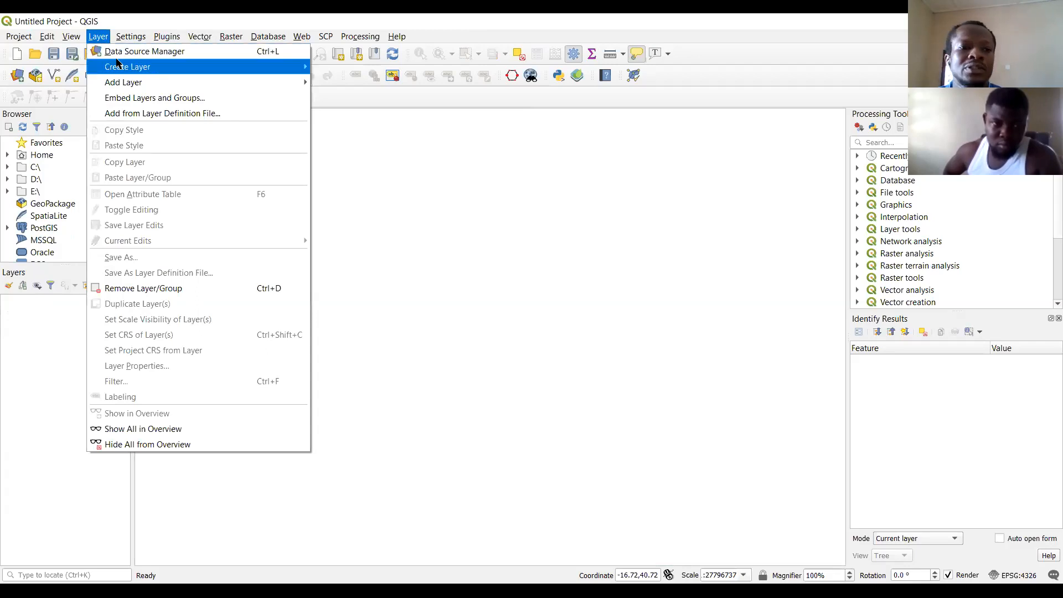
mouse_move(132, 83)
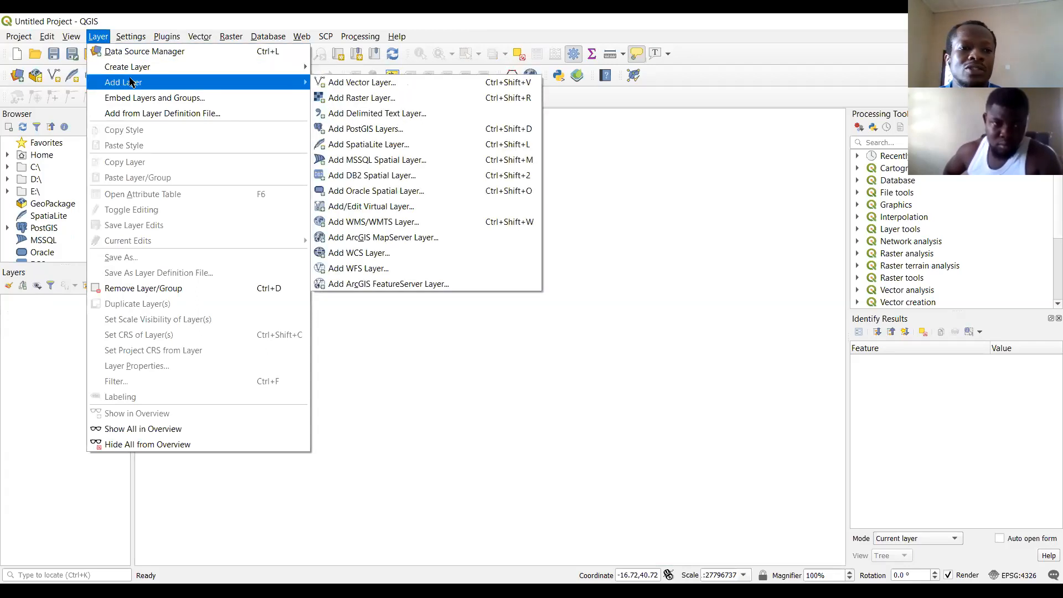
click(363, 99)
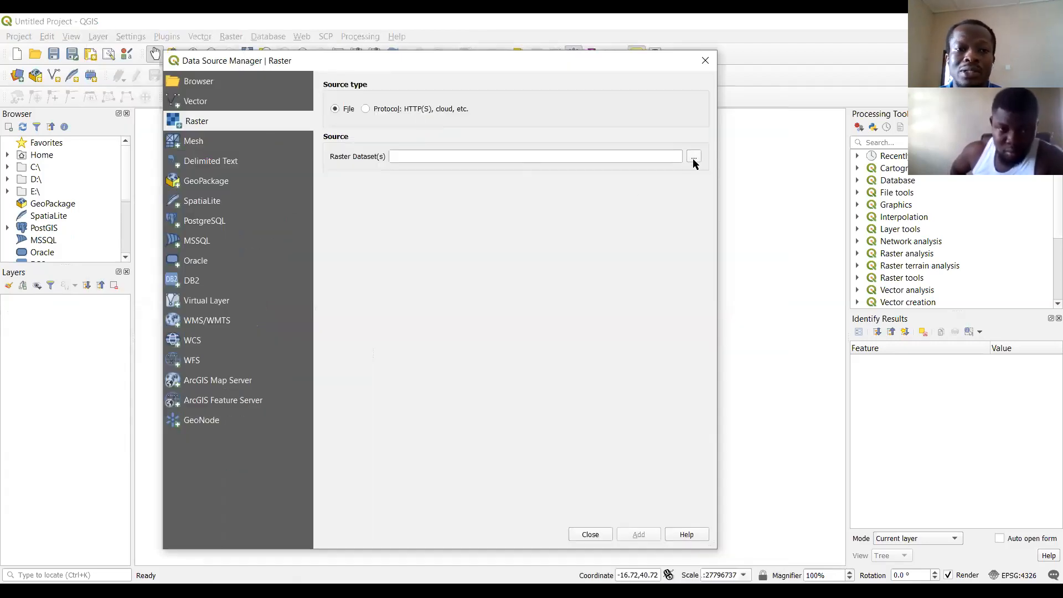
click(695, 158)
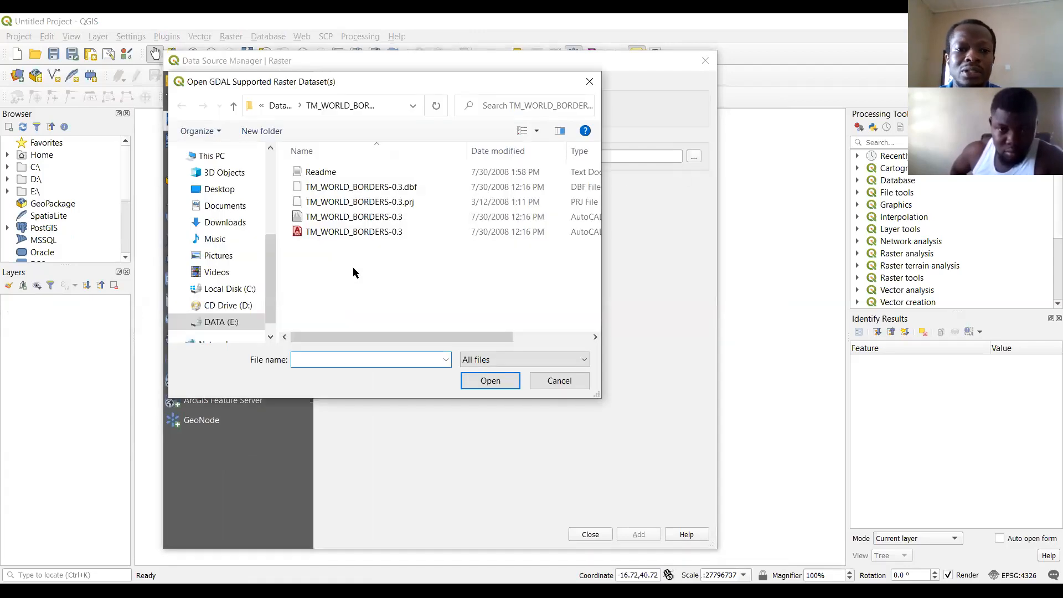
click(280, 105)
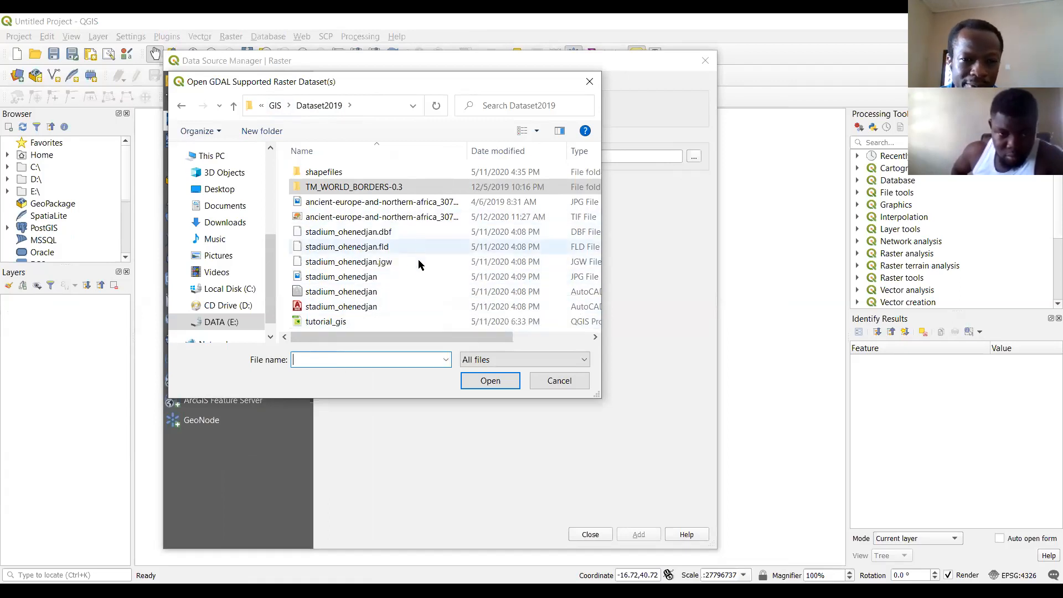
scroll(431, 301, right, 1)
scroll(431, 302, right, 3)
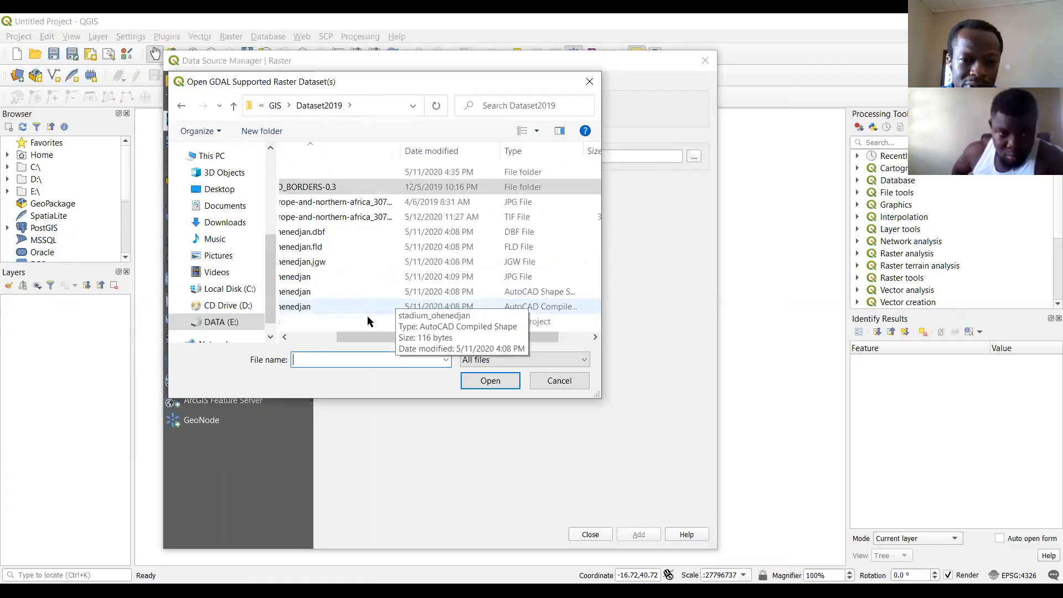
click(330, 338)
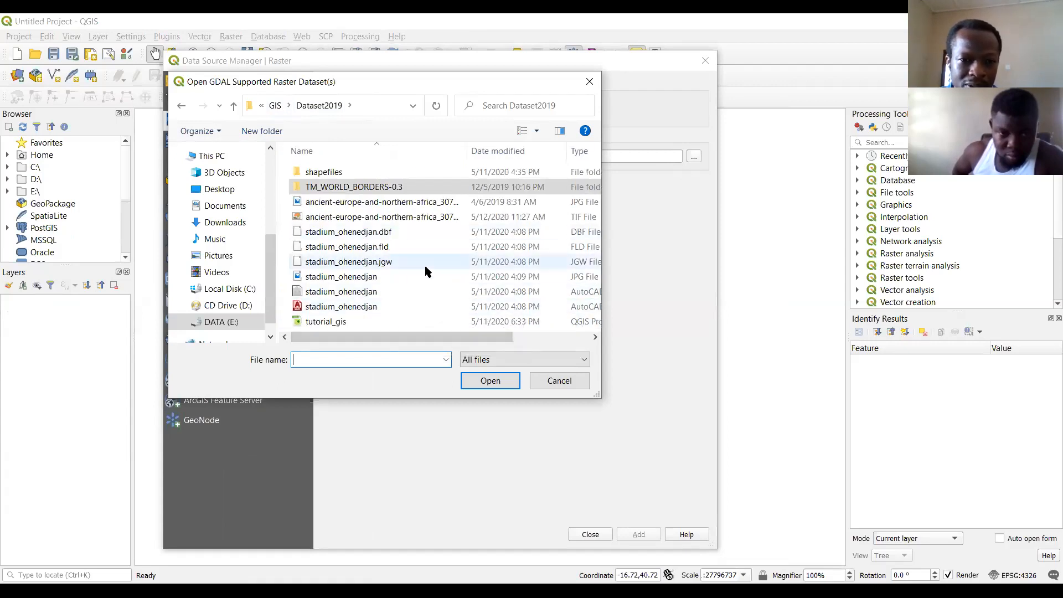
click(363, 276)
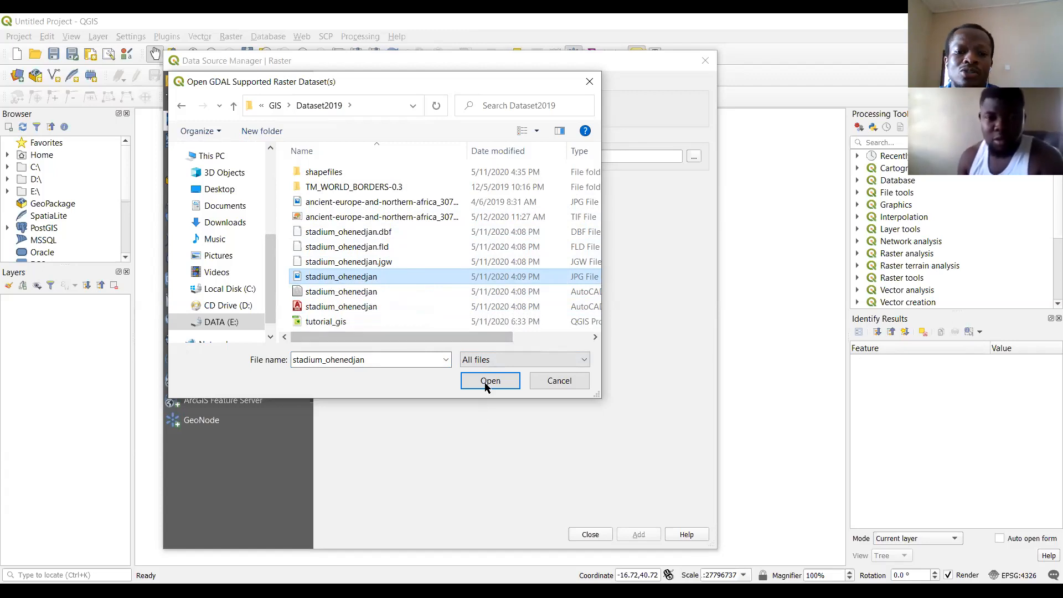
click(629, 536)
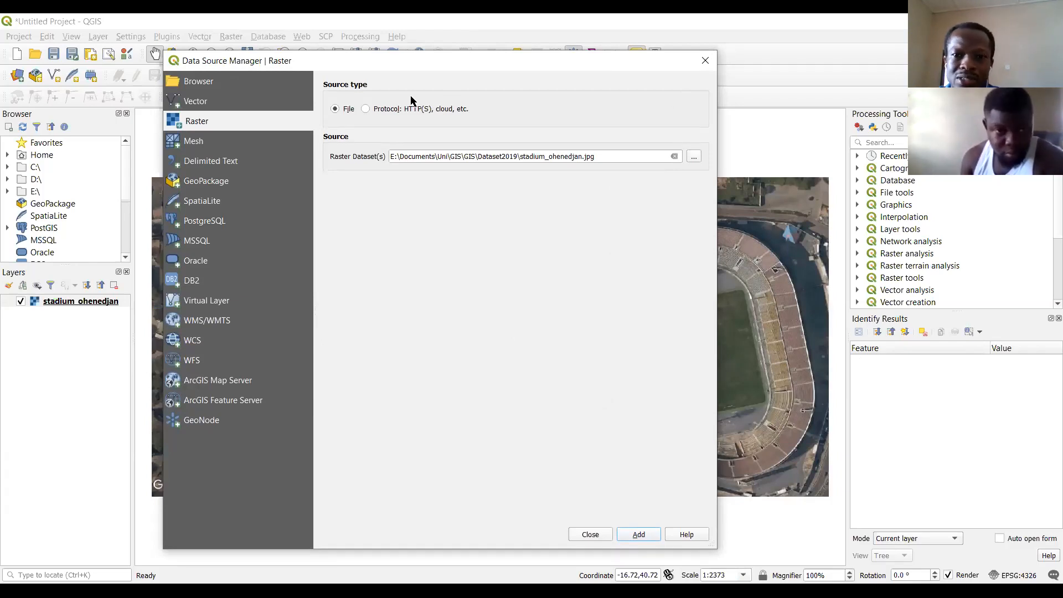
key(Escape)
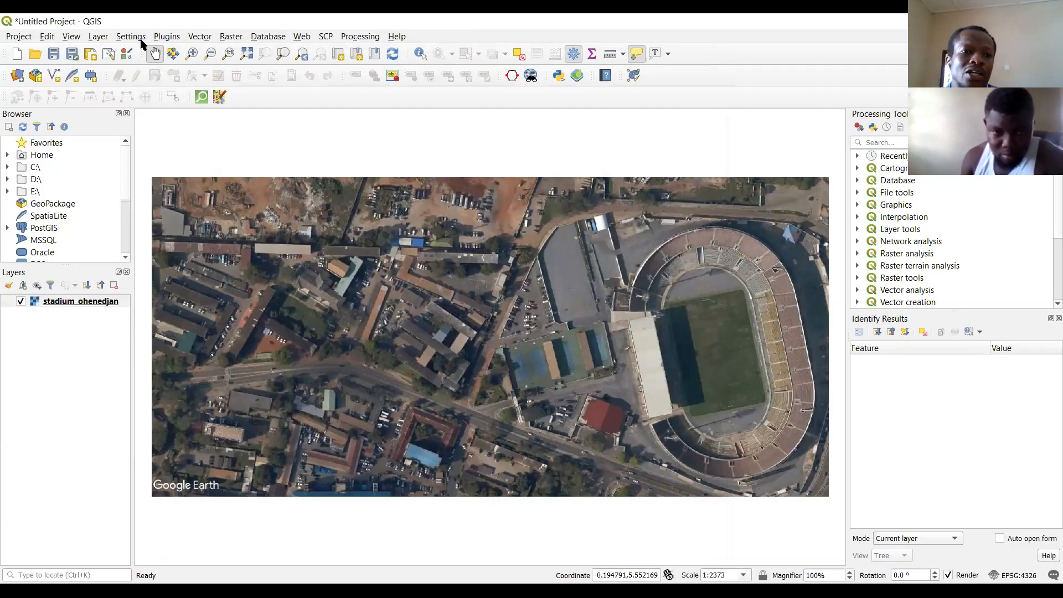
Begin a new shapefile layer and set its geometry type to Polygon.
click(97, 37)
mouse_move(221, 73)
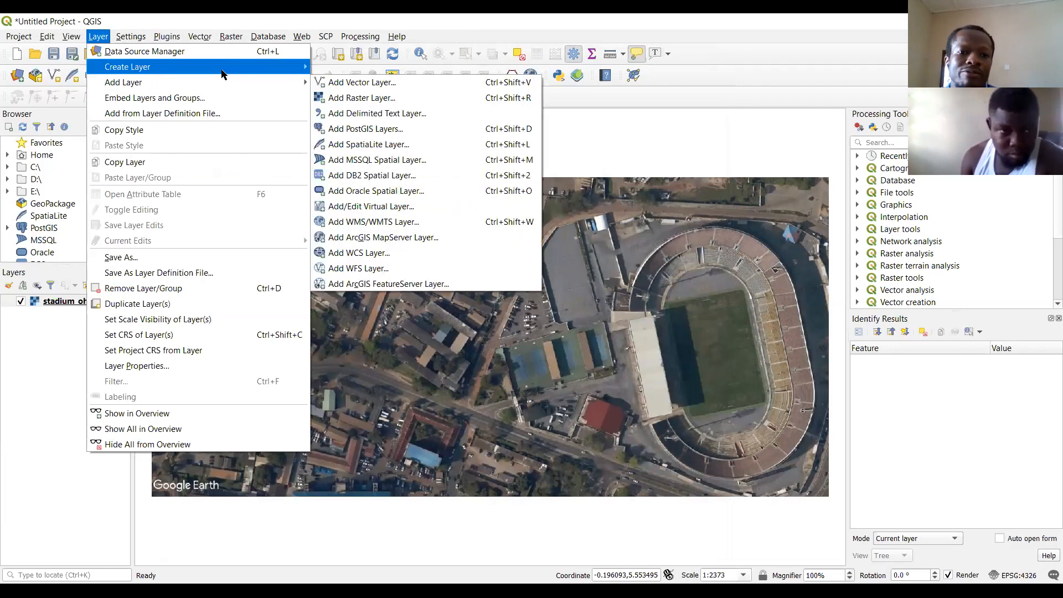
key(Down)
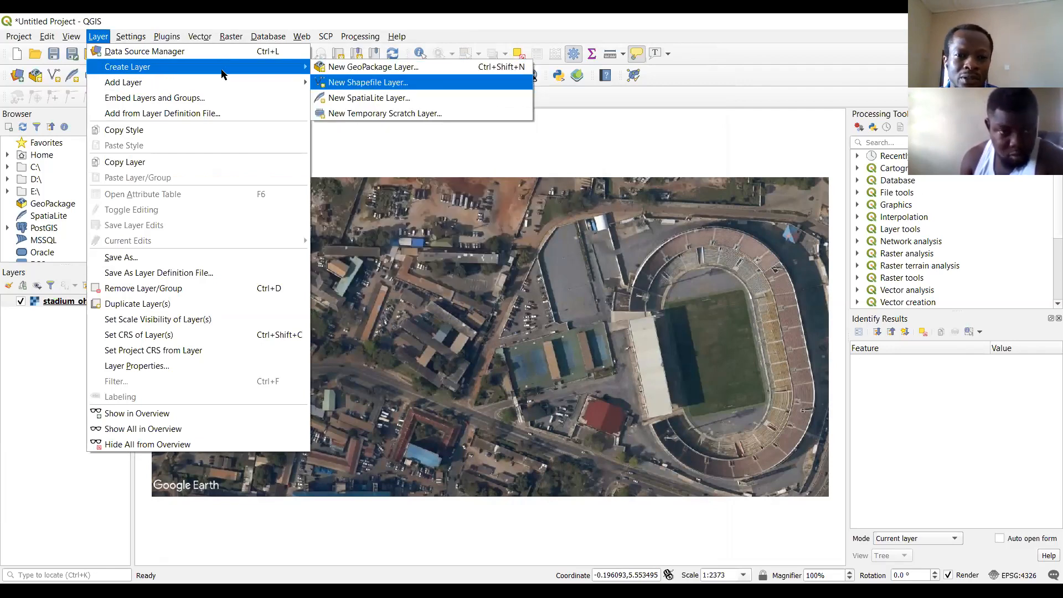
key(Return)
drag(529, 95, 296, 42)
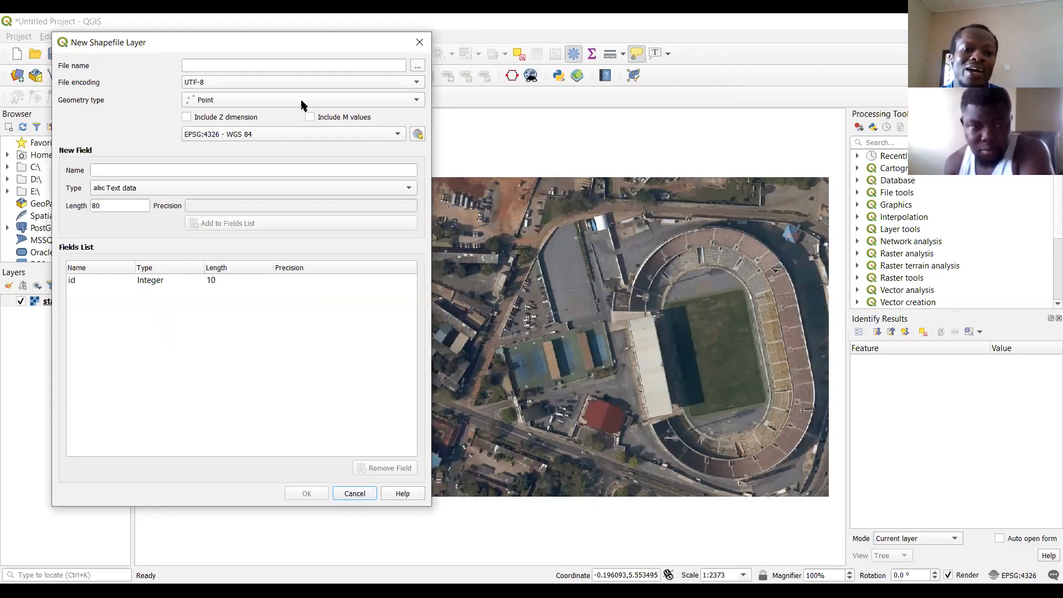
click(402, 105)
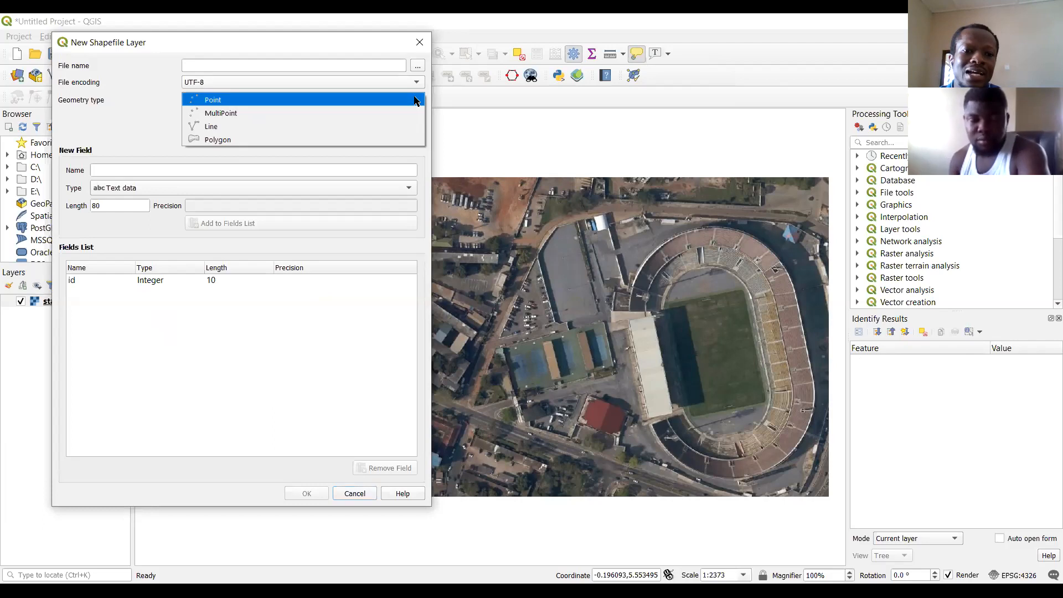
click(391, 140)
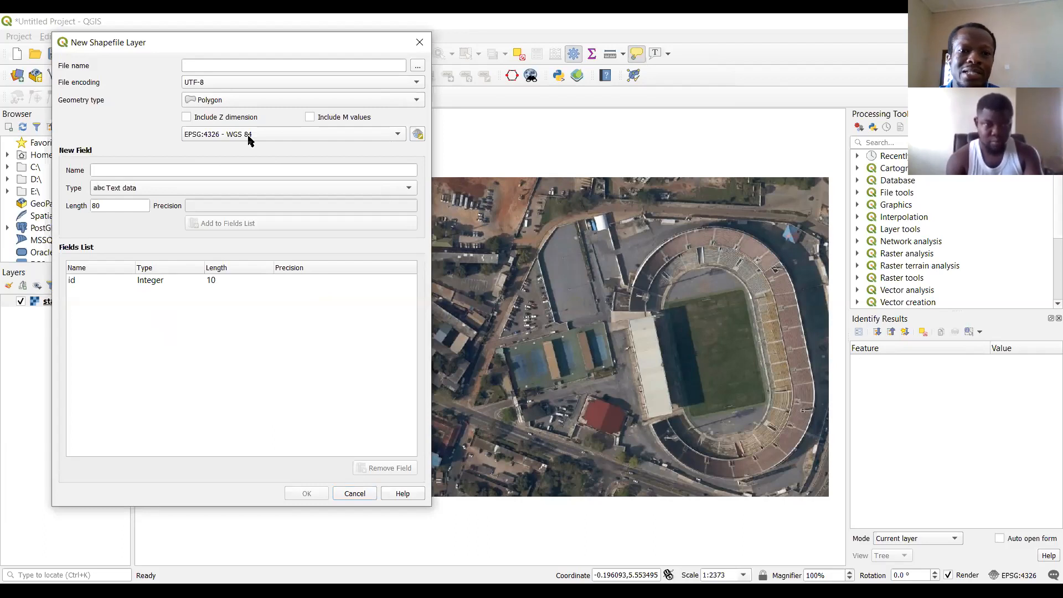
Set the new layer's output file to stadium_structures_shapefile in the shapefiles folder of Dataset2019.
click(418, 66)
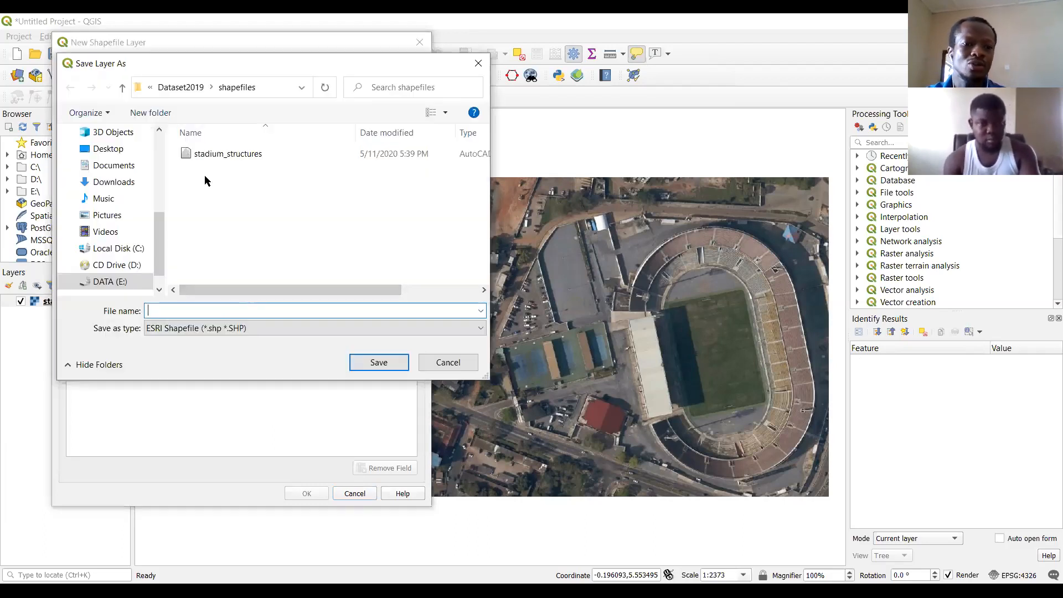
click(217, 155)
click(221, 311)
click(224, 311)
text(_structures_shapefile)
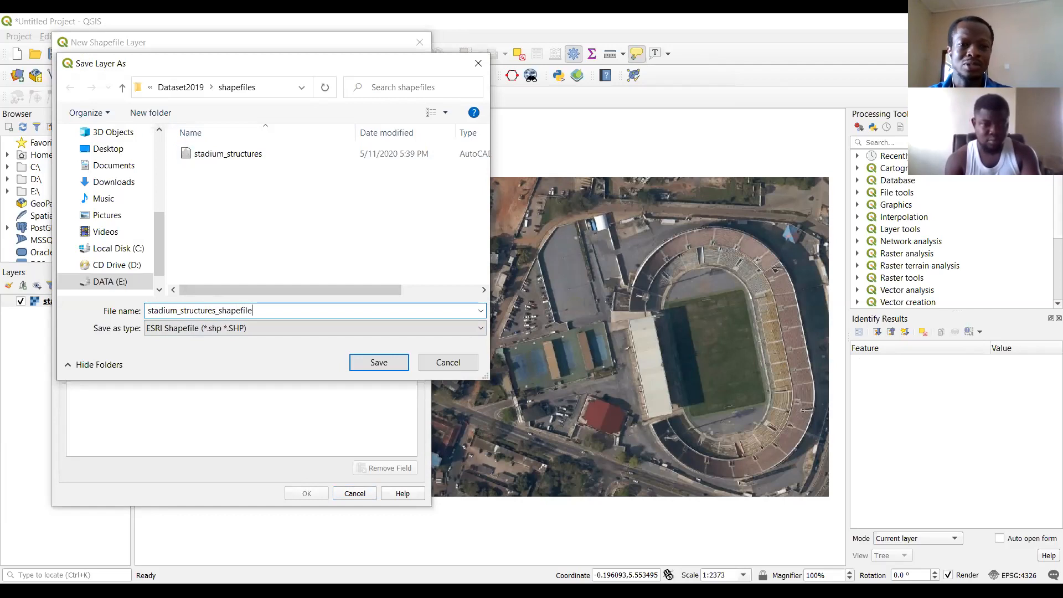
click(375, 363)
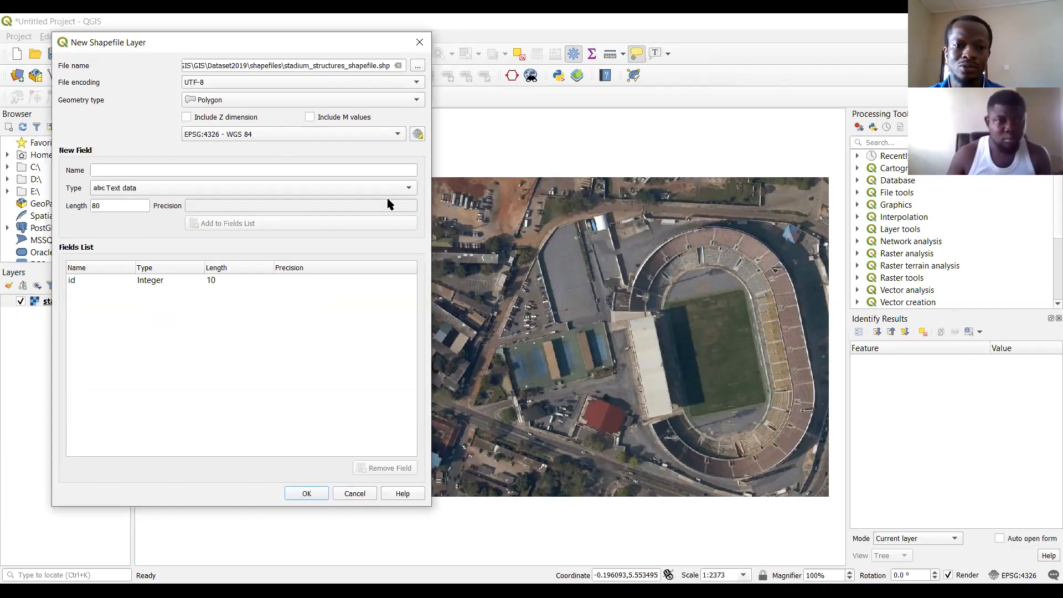
Add a text field called name with length 80 and create the shapefile layer.
click(294, 169)
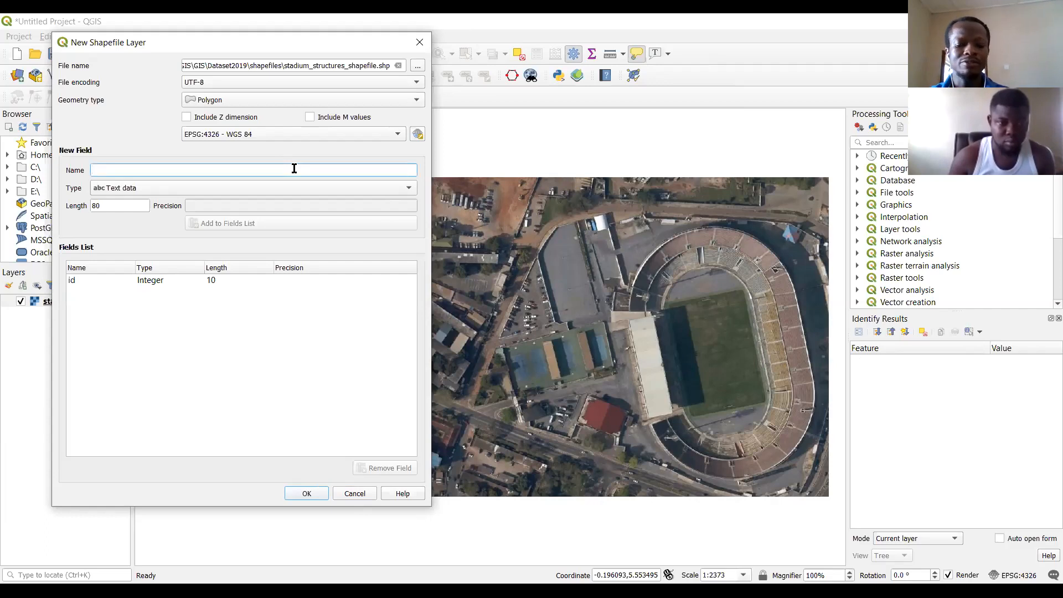
text(name)
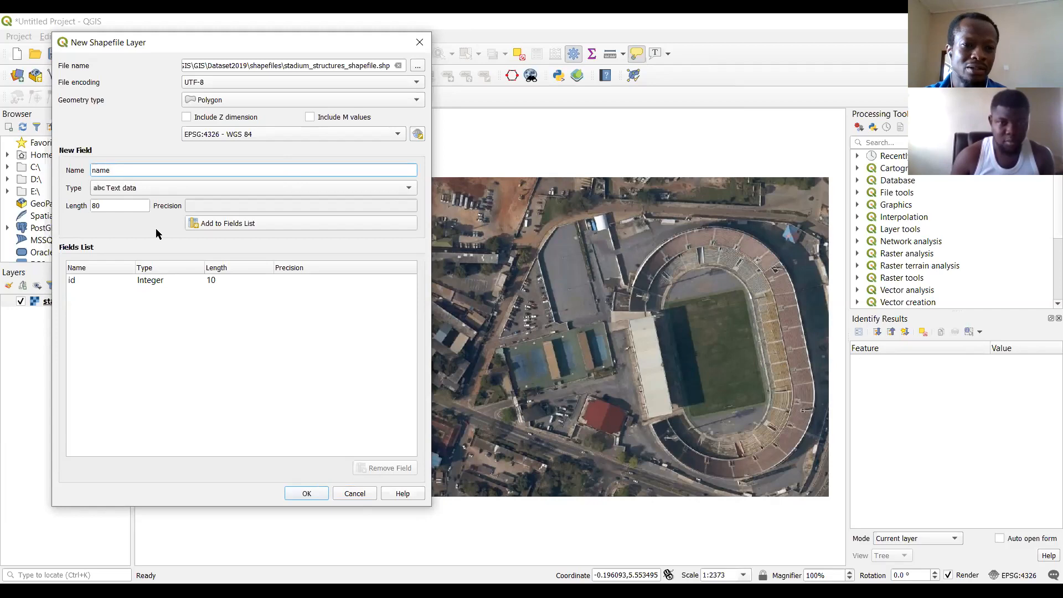
click(254, 222)
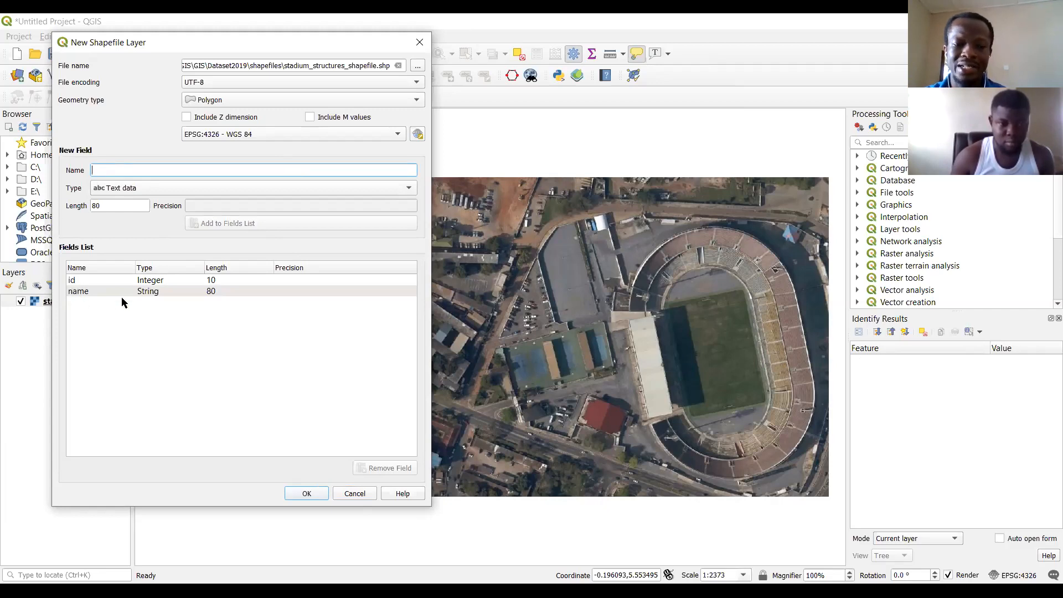
click(307, 493)
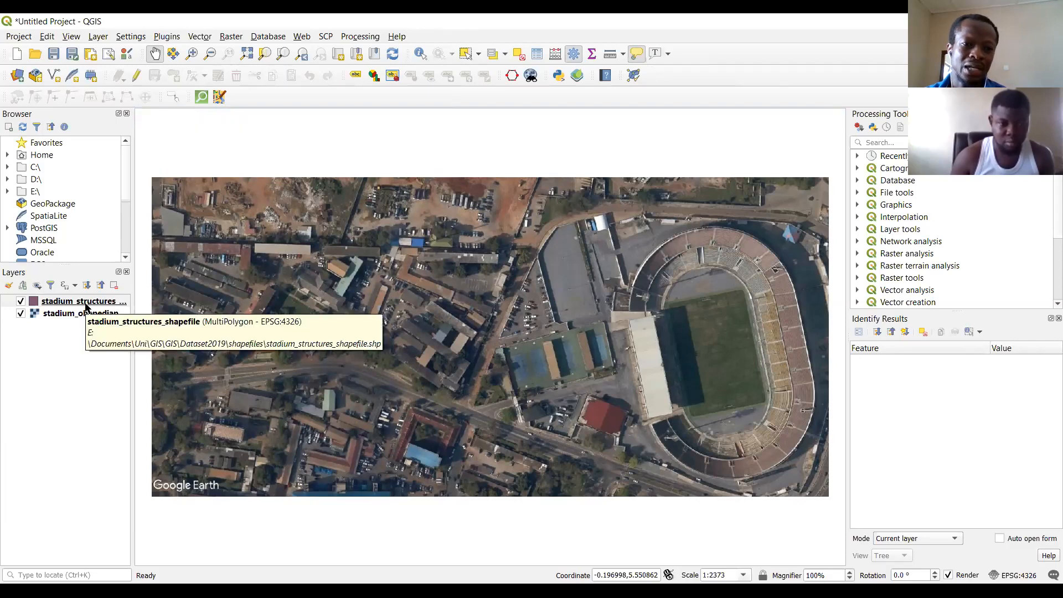
Check the source coordinate reference systems of the stadium_structures_shapefile and stadium_ohenedjan layers in their properties.
right_click(85, 306)
click(140, 550)
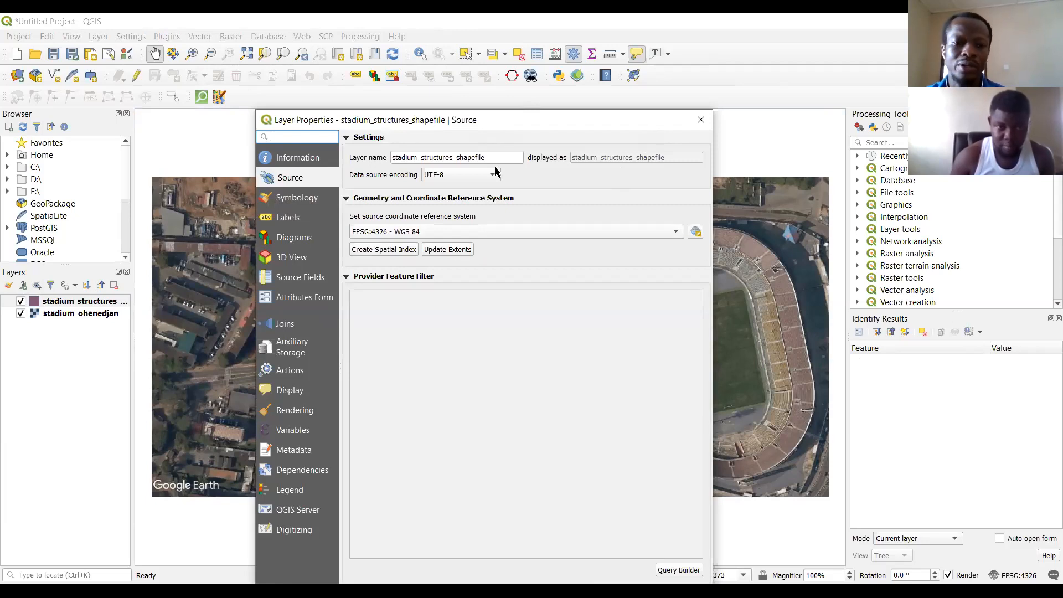
click(700, 122)
right_click(78, 304)
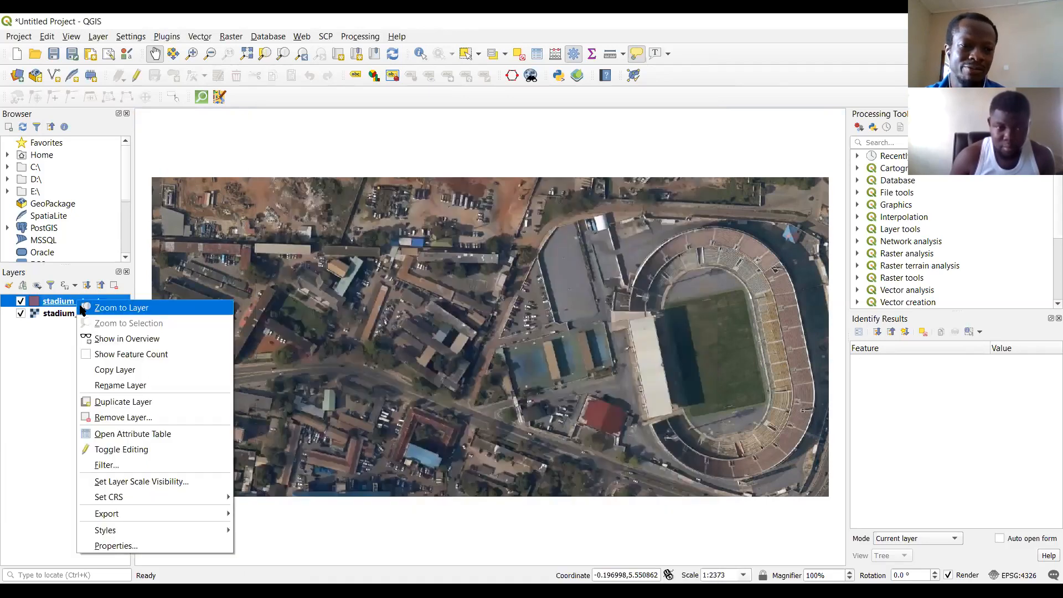
right_click(61, 317)
click(111, 530)
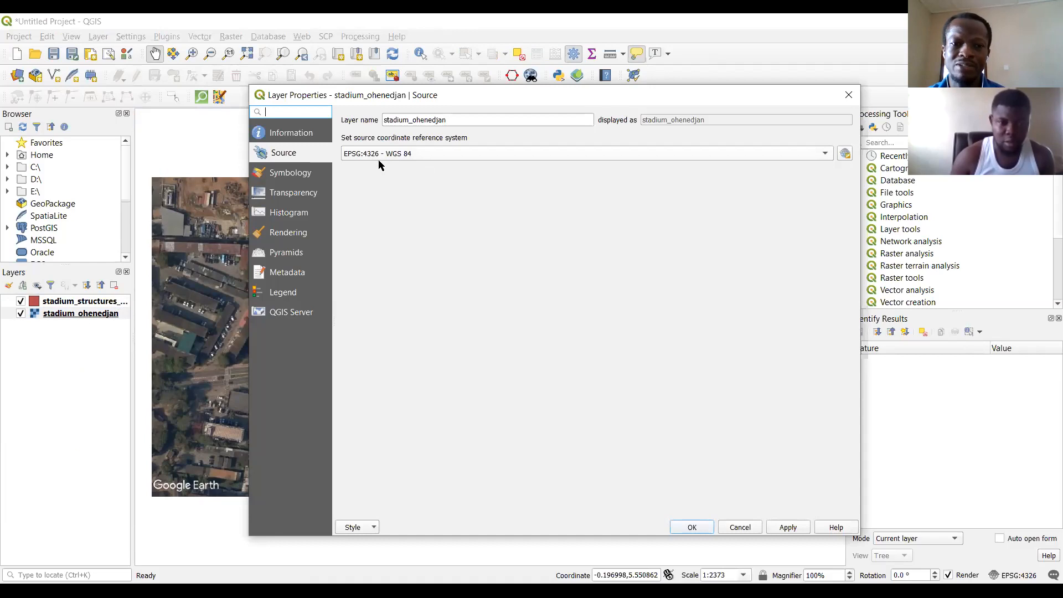
click(849, 95)
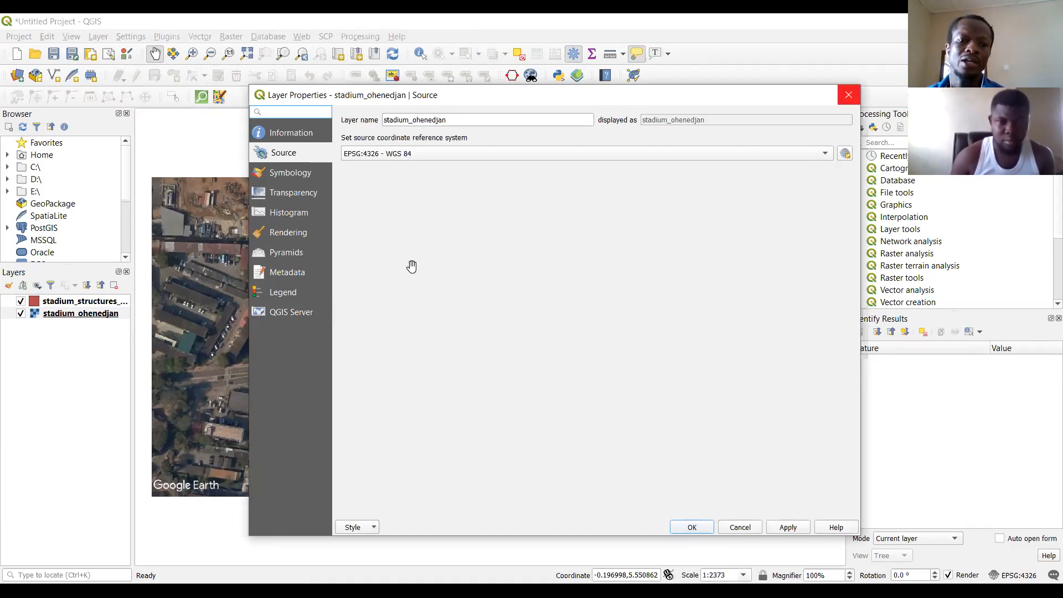
Select the stadium_structures_shapefile layer and turn on editing for it.
click(73, 304)
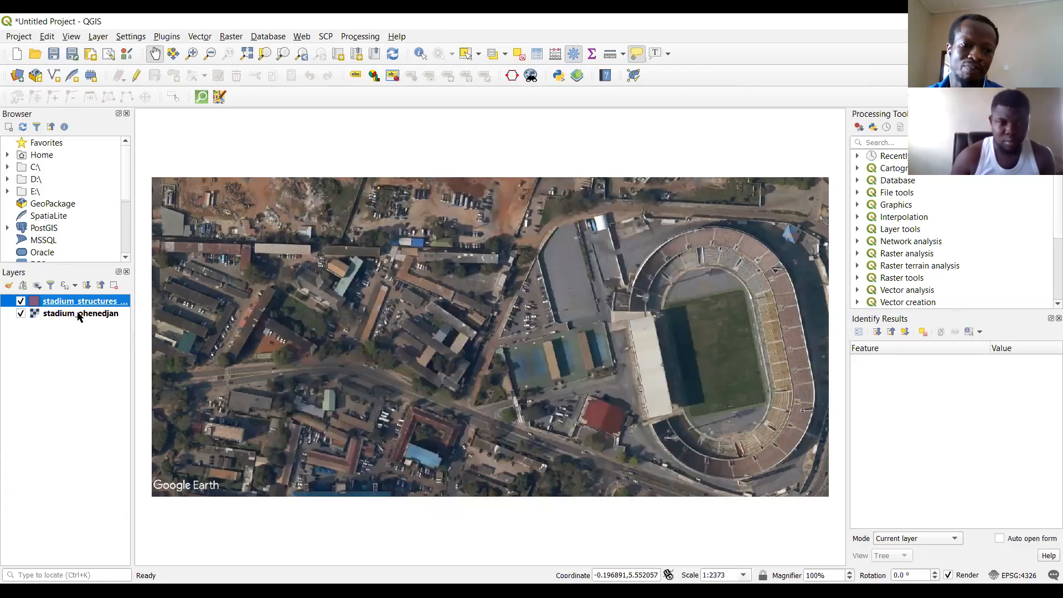
click(79, 316)
click(83, 303)
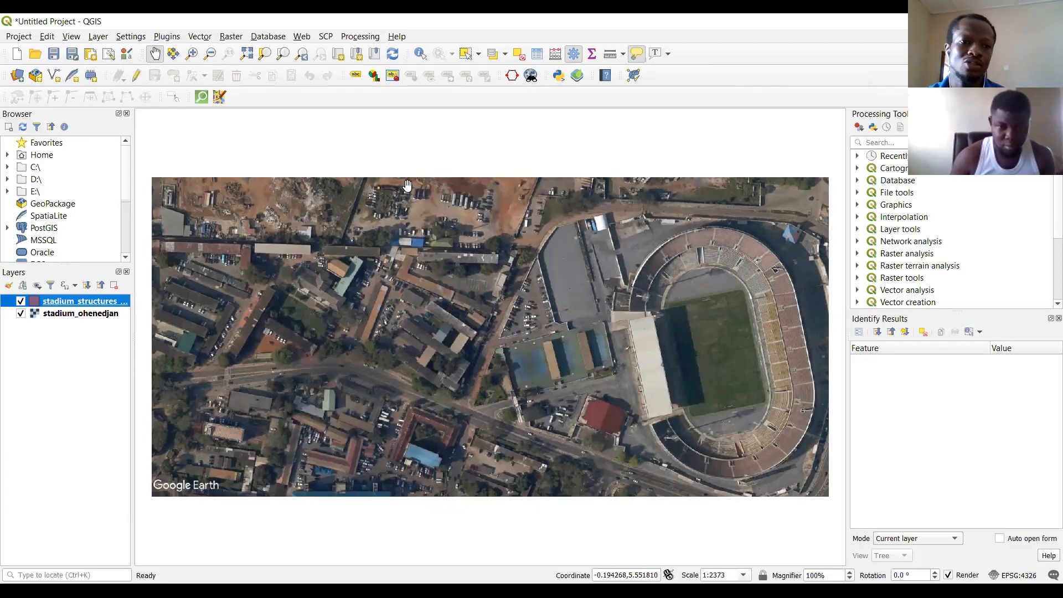
click(136, 74)
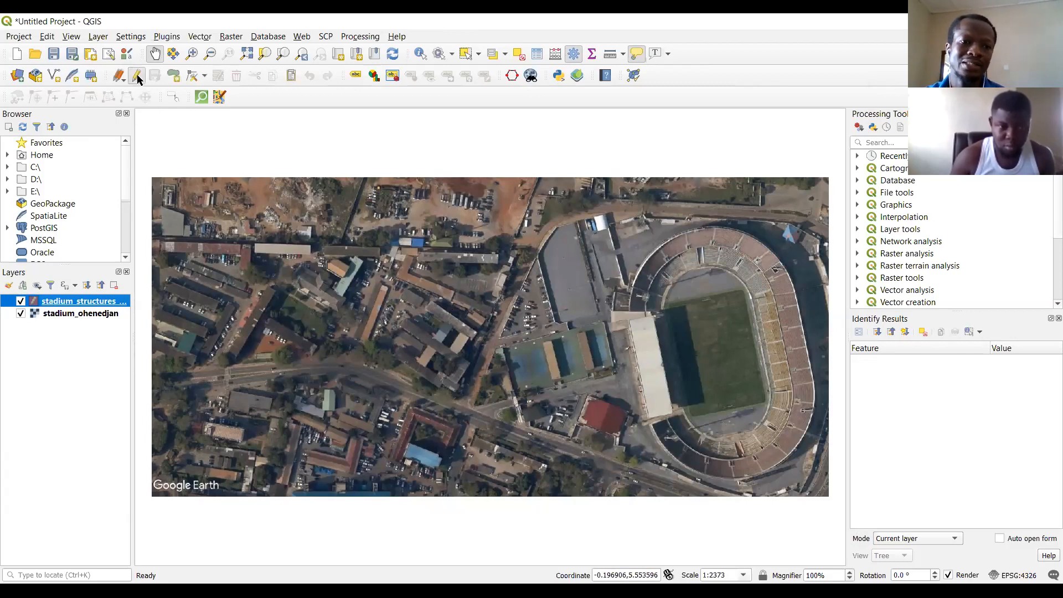
right_click(294, 104)
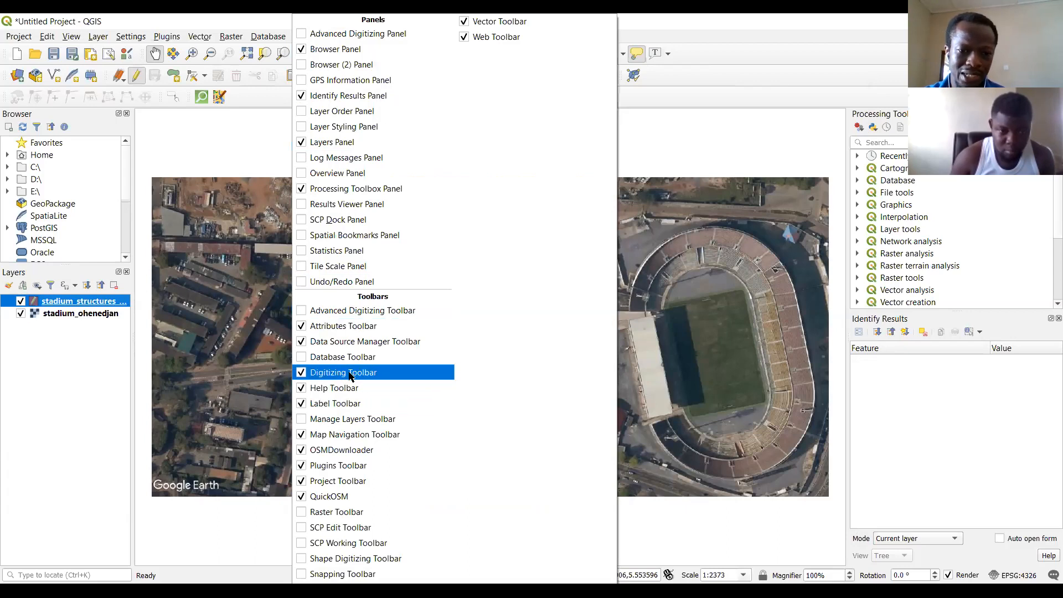
click(270, 99)
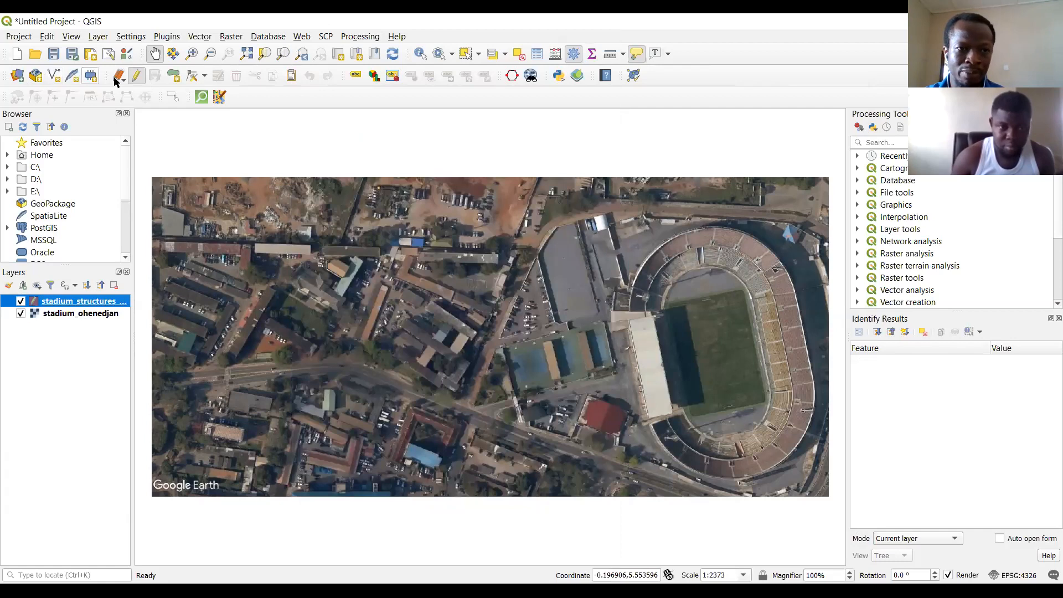
Hide the Digitizing Toolbar and show it again.
right_click(258, 102)
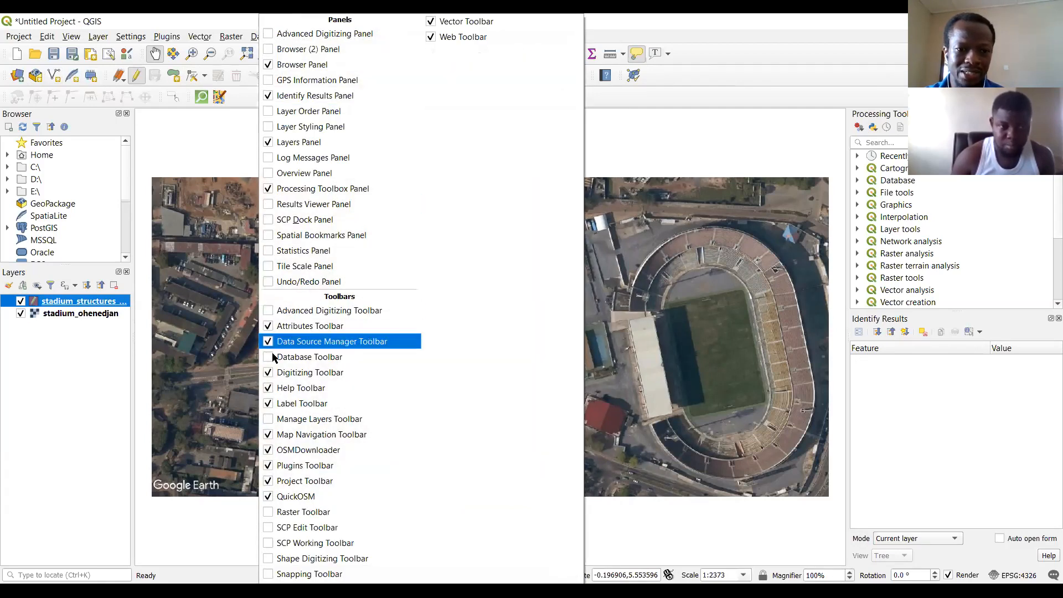
click(269, 372)
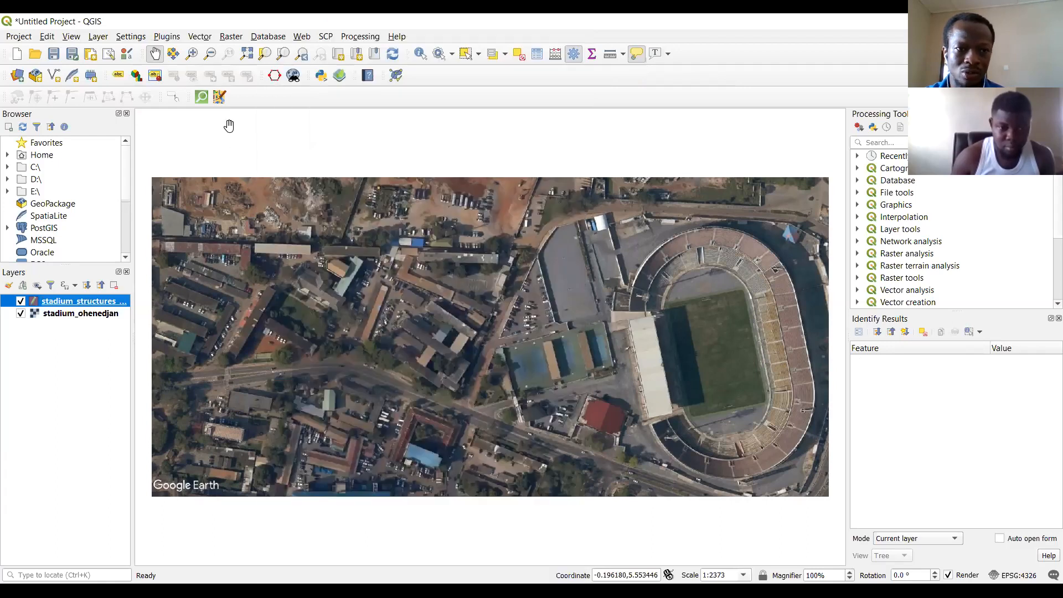
right_click(252, 99)
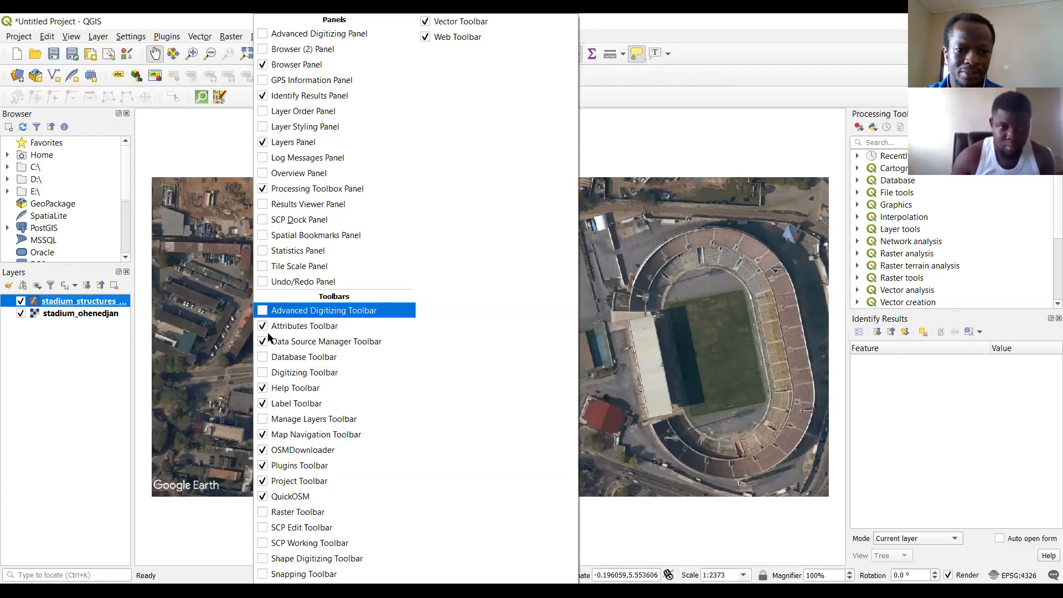
click(264, 372)
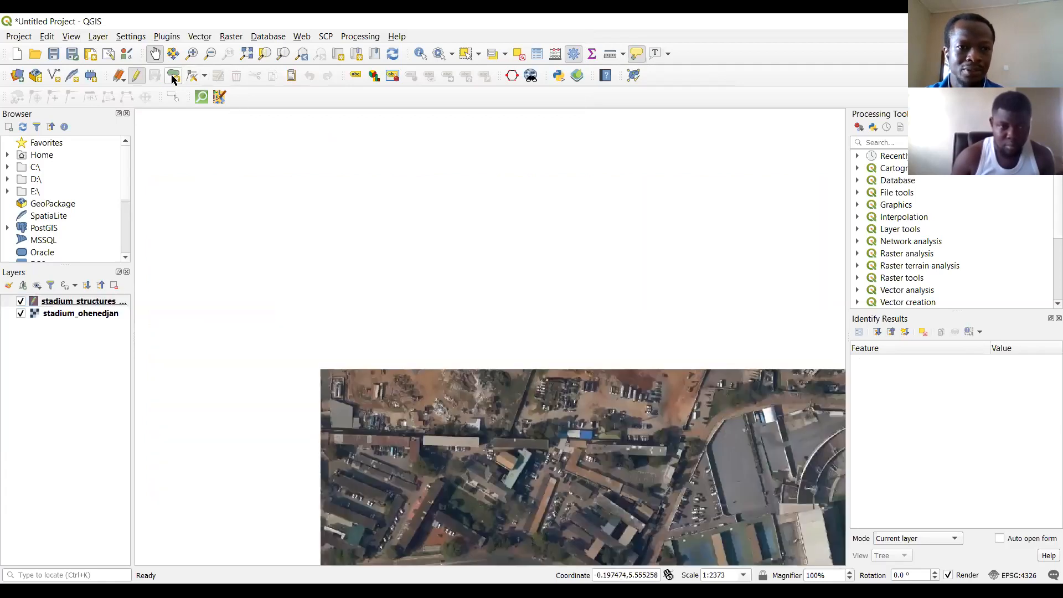
Turn editing off and on again for the stadium_structures_shapefile layer.
click(72, 302)
click(136, 76)
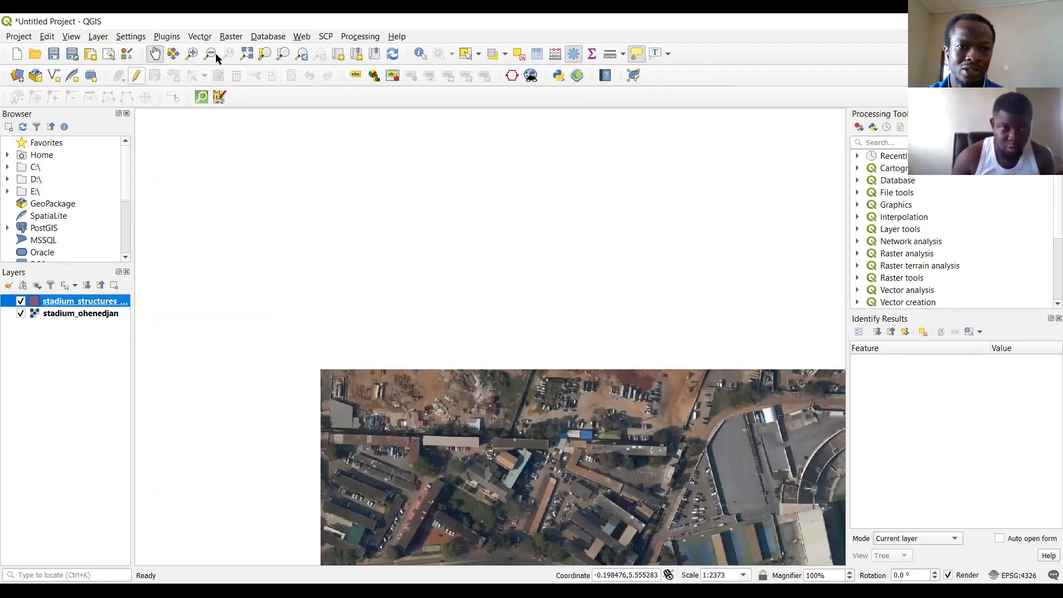
click(168, 55)
click(138, 78)
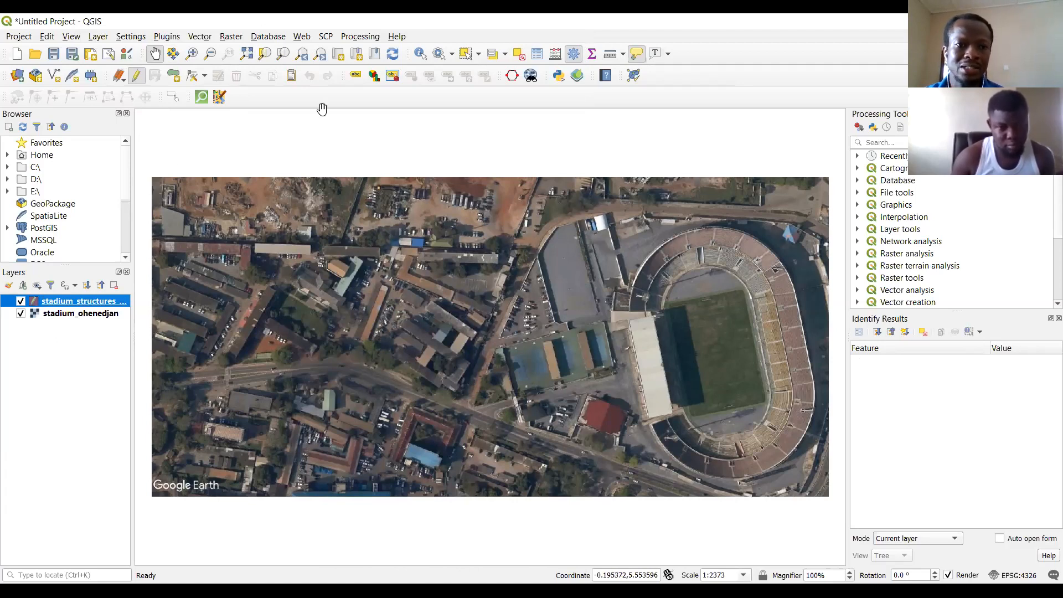
Digitize a polygon feature tracing the outer edge of the oval stadium all the way around.
click(193, 53)
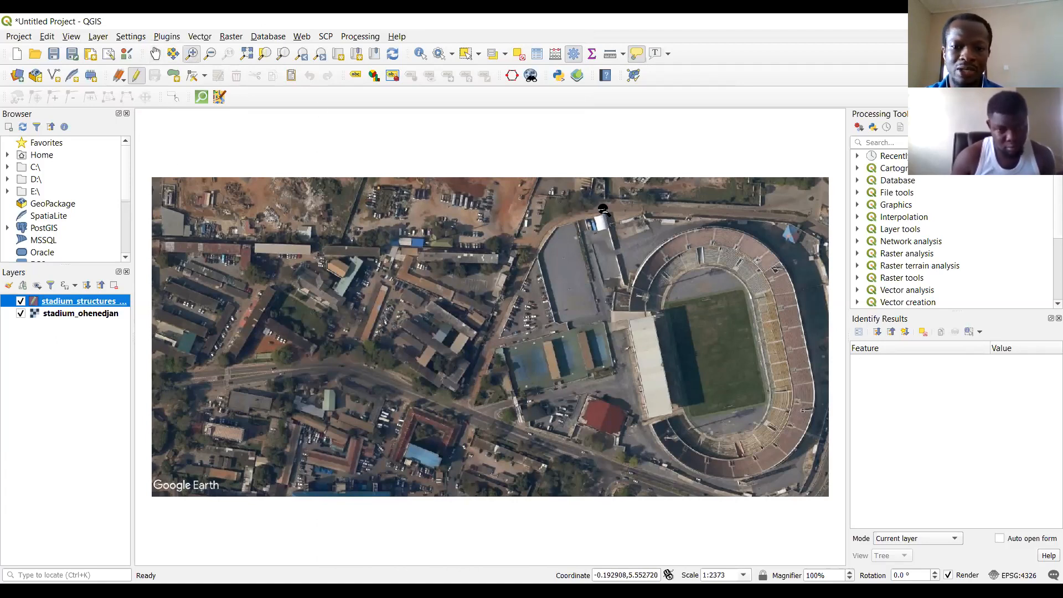
drag(603, 209, 828, 485)
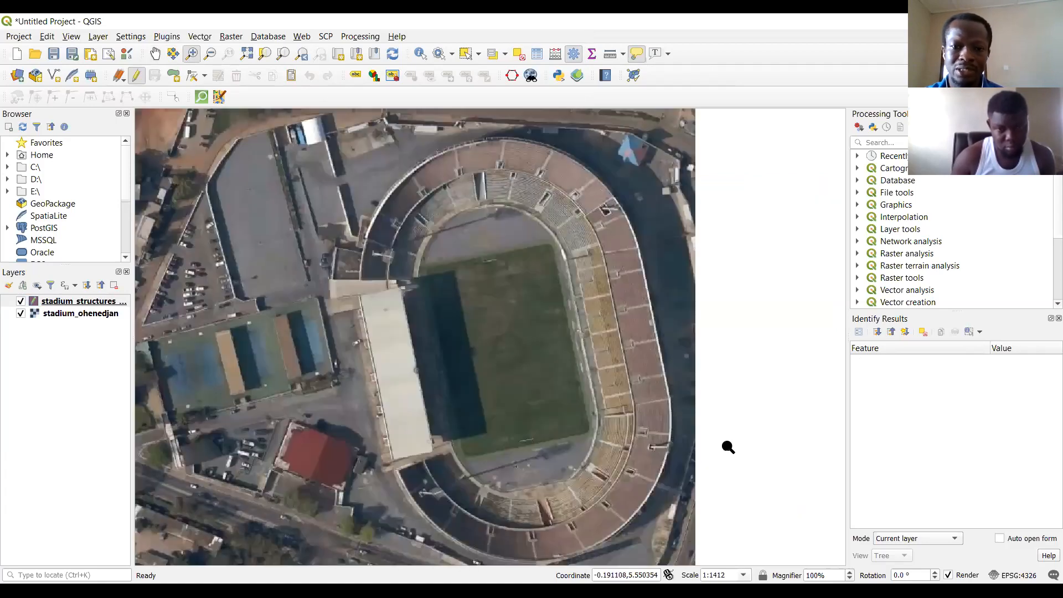
click(174, 76)
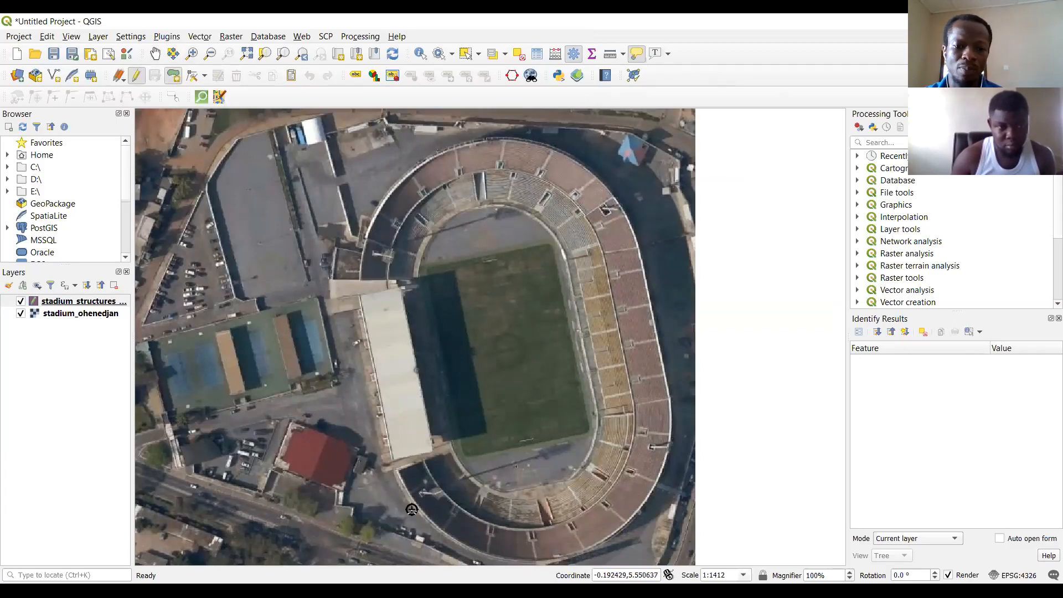
click(395, 466)
click(361, 294)
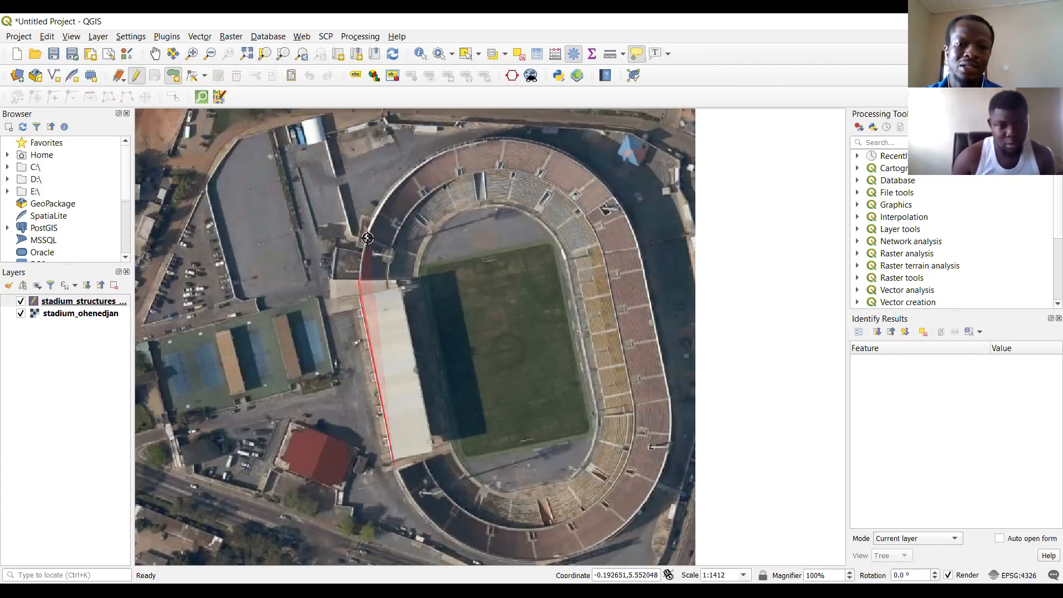
click(371, 221)
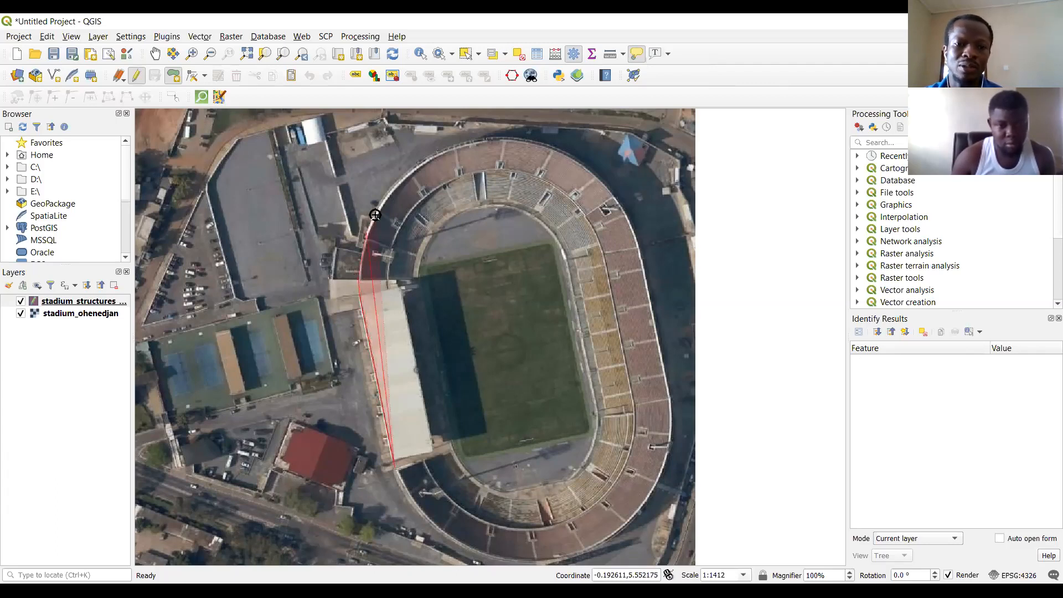
click(395, 186)
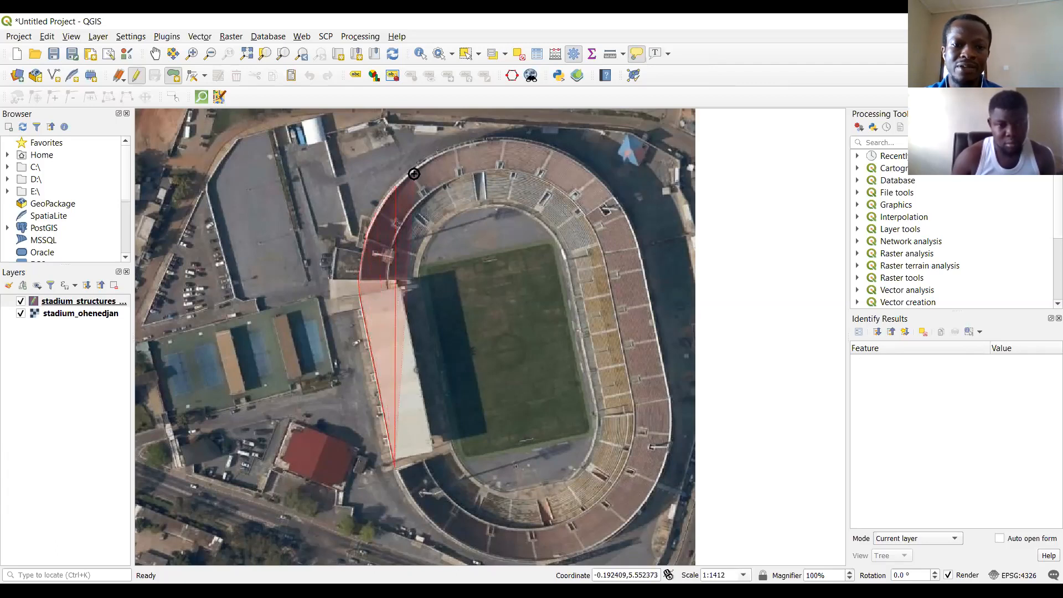
click(453, 145)
click(476, 141)
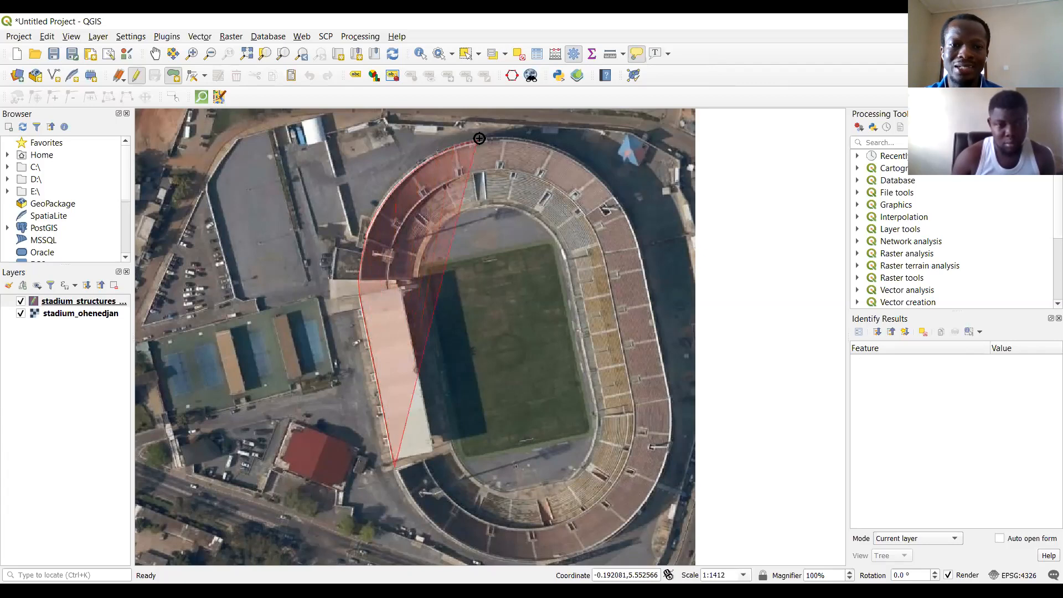
click(508, 138)
click(535, 144)
click(562, 154)
click(589, 173)
click(614, 198)
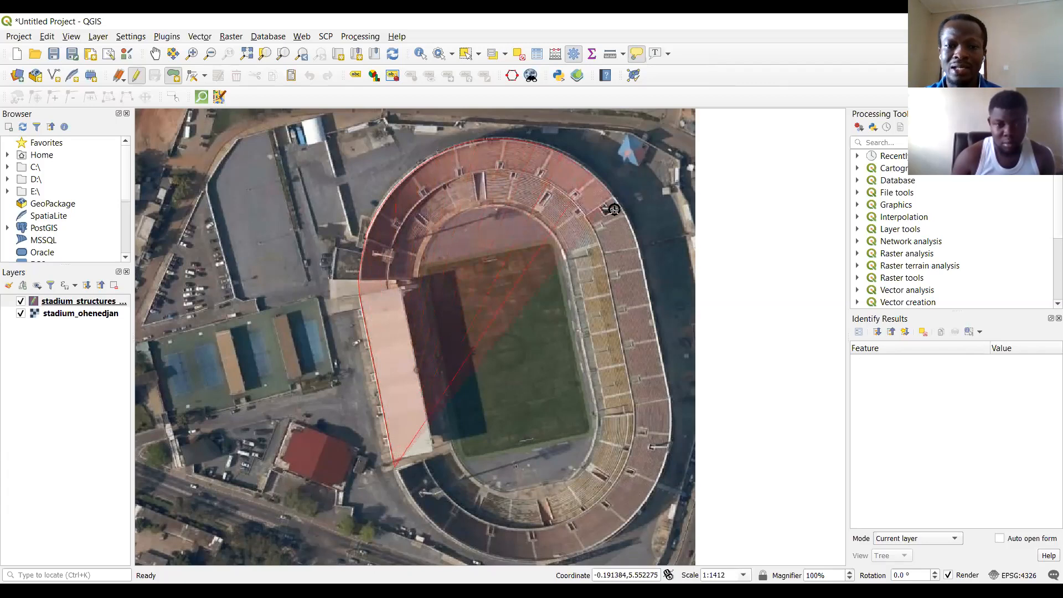
click(633, 237)
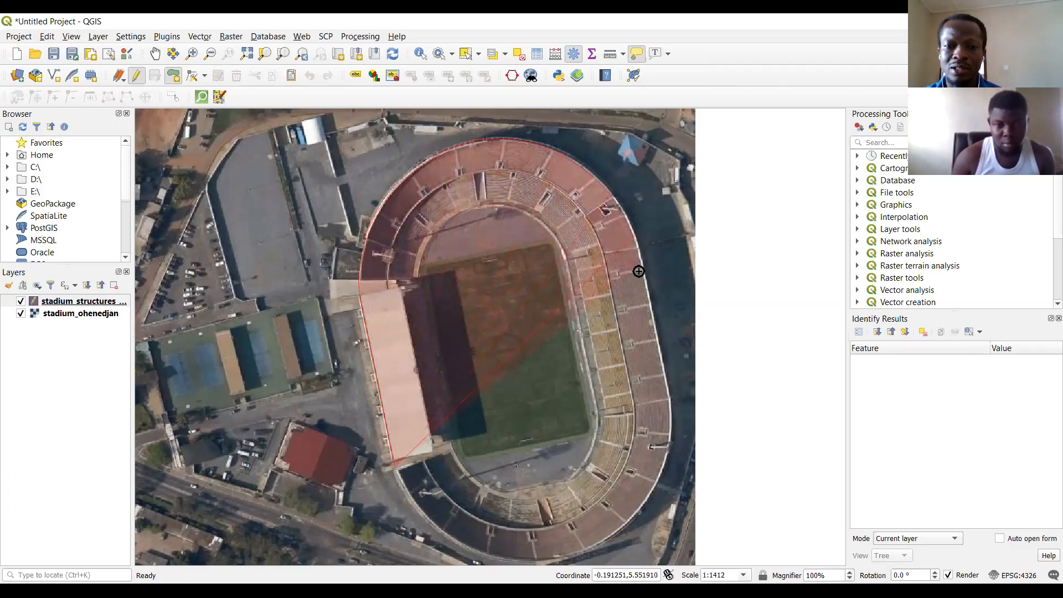
click(646, 288)
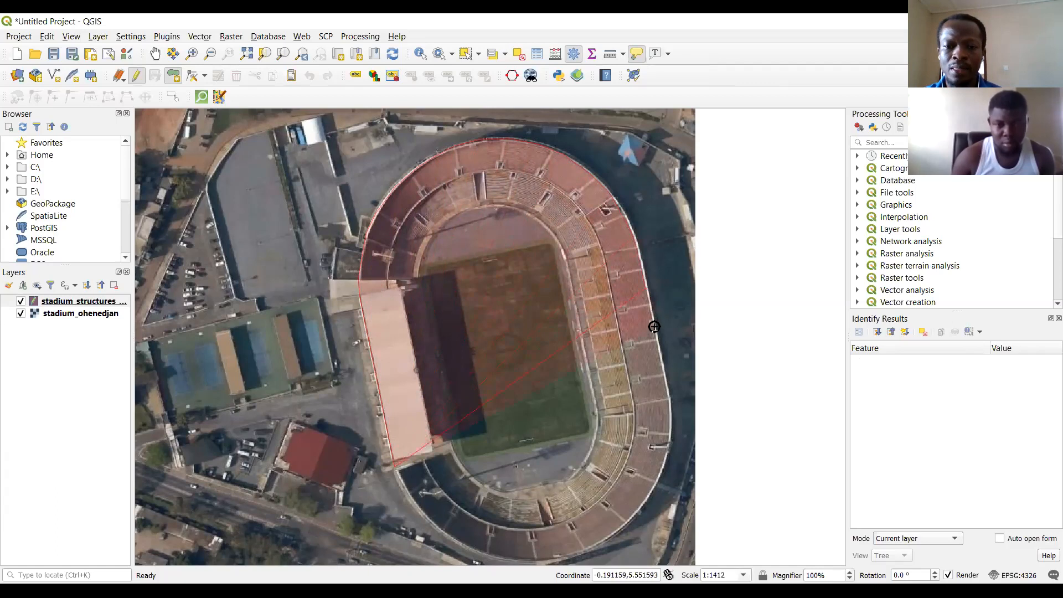
click(666, 368)
click(670, 403)
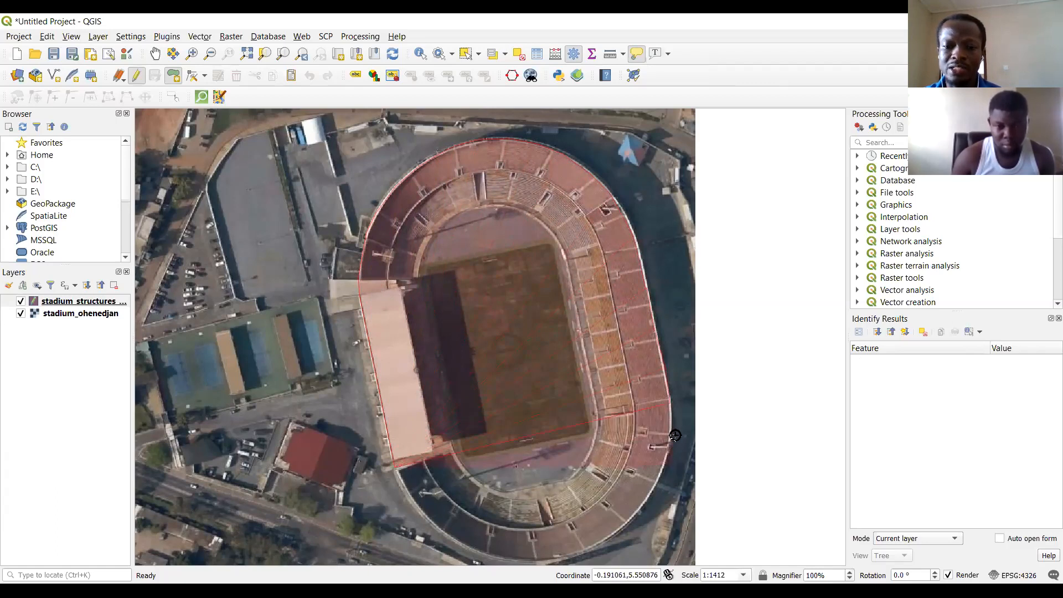
click(654, 481)
click(637, 514)
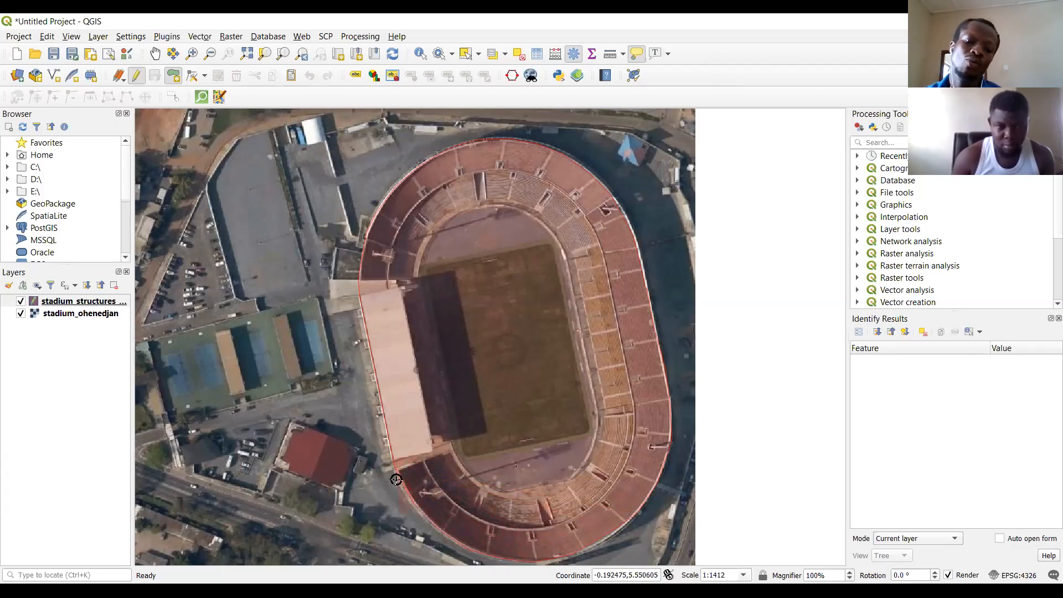
right_click(401, 484)
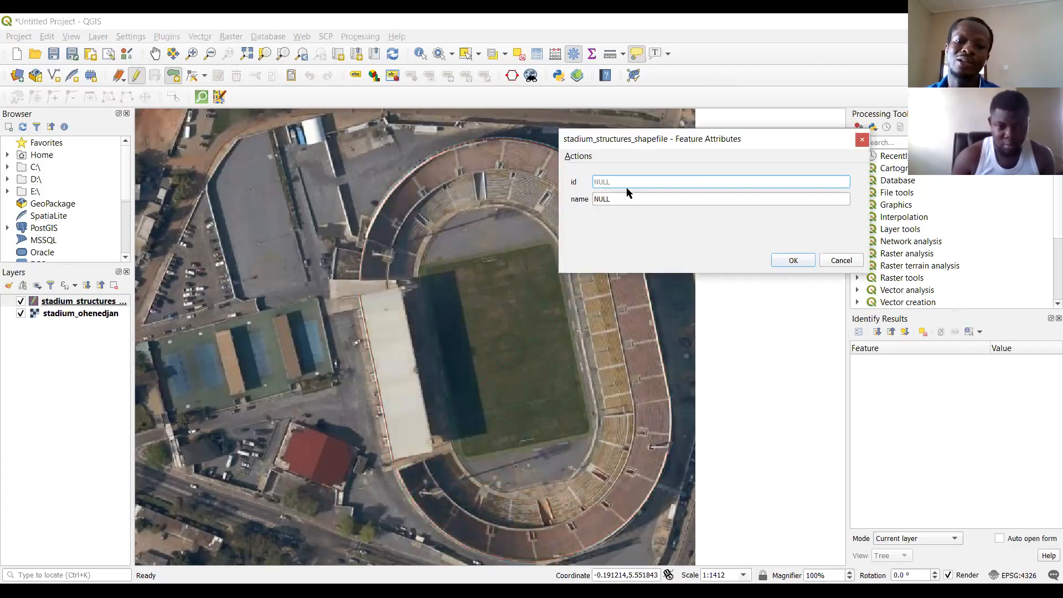
Give the stadium polygon id 1 and the name Ohenedjan Stadium.
text(1)
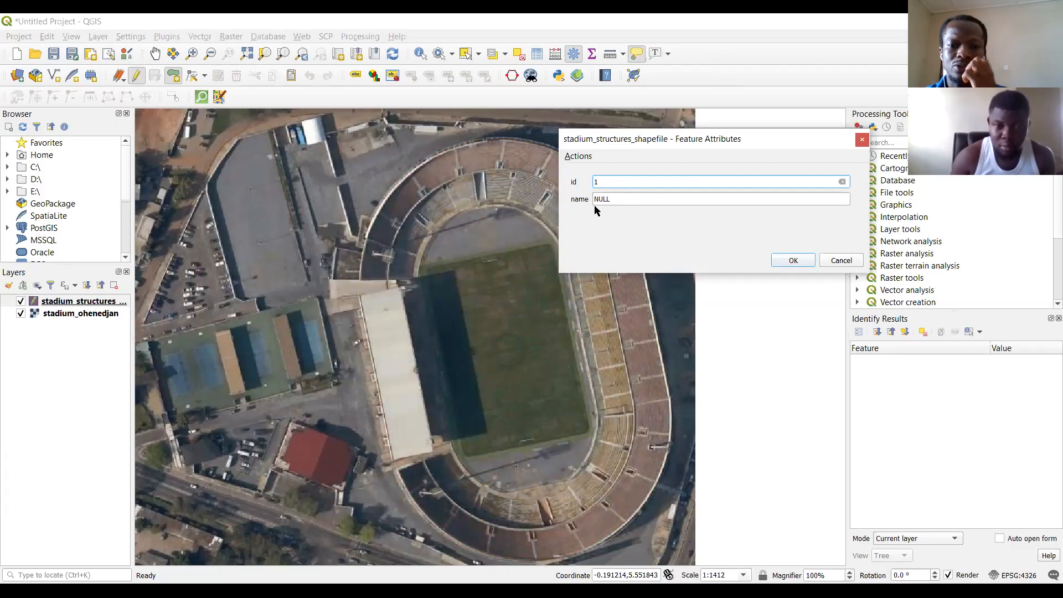
key(Tab)
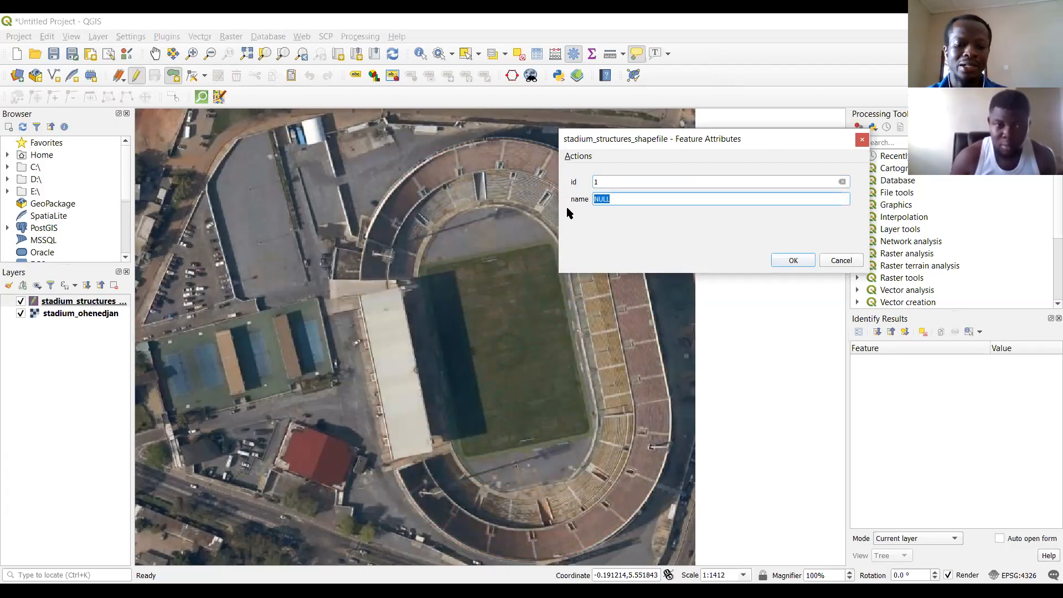
text(Ohev)
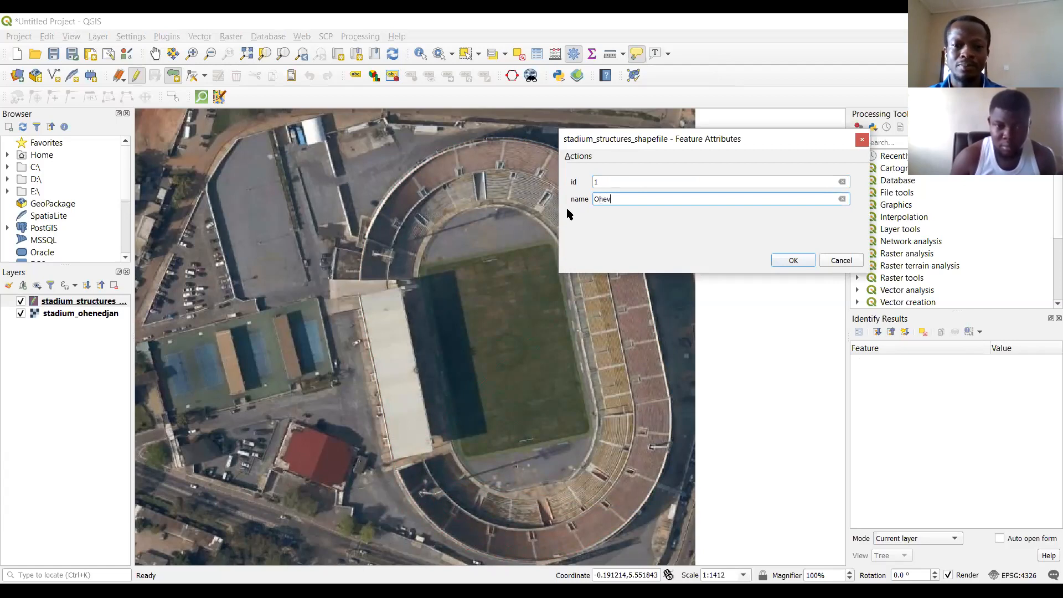
key(BackSpace)
text(ne)
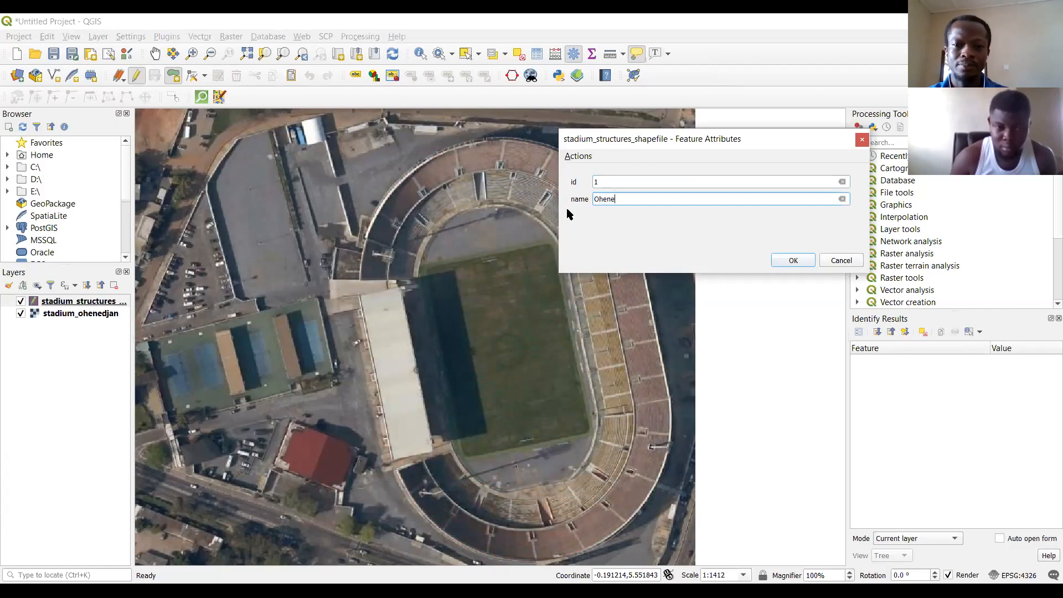
text(djan )
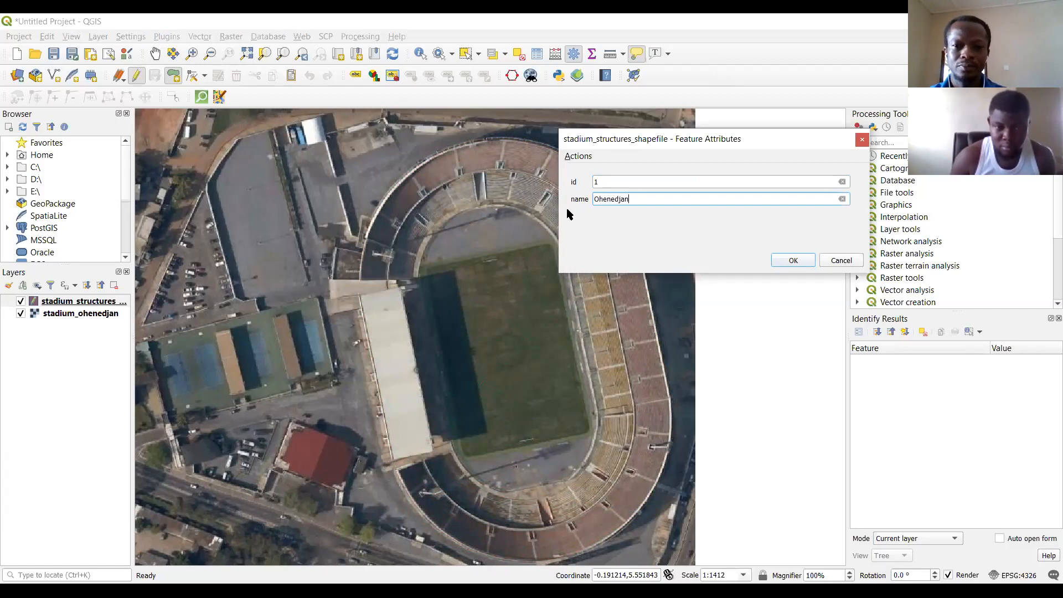
text(Stadium)
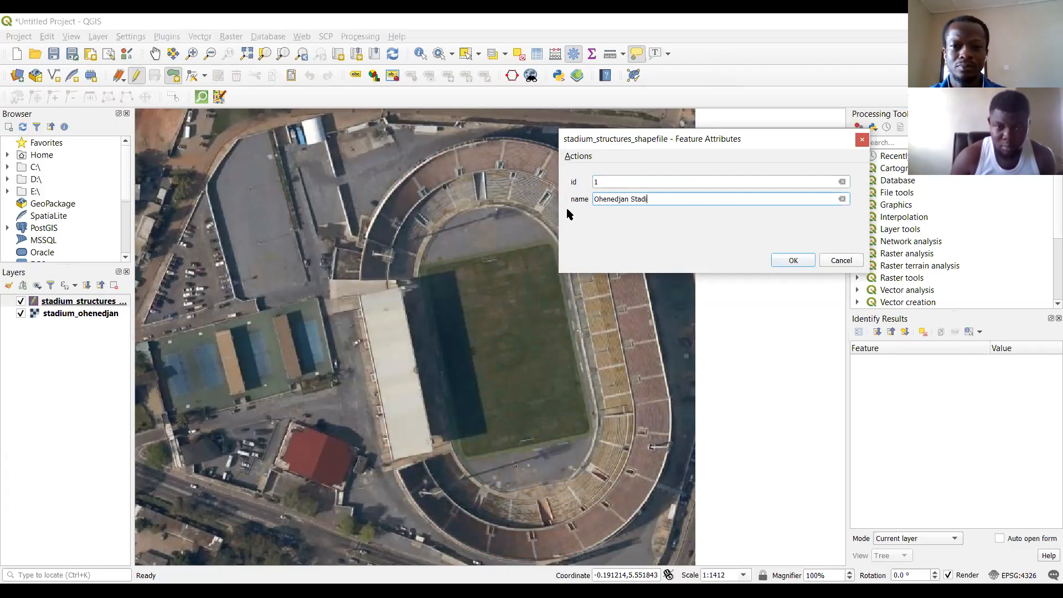
click(792, 261)
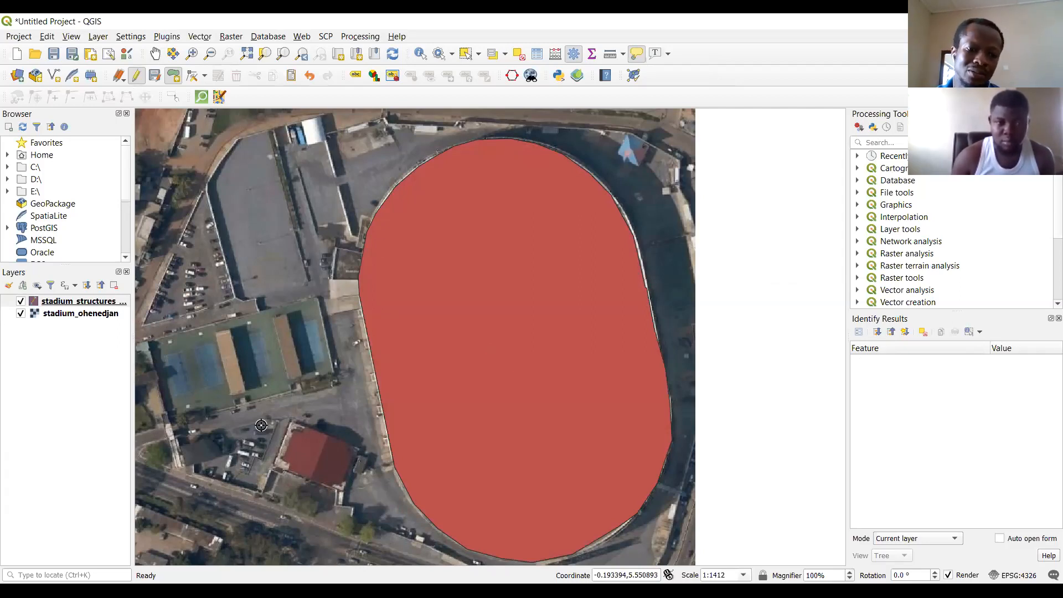
Digitize a polygon around the westernmost narrow brown-roofed strip between the blue-green courts west of the stadium.
click(233, 396)
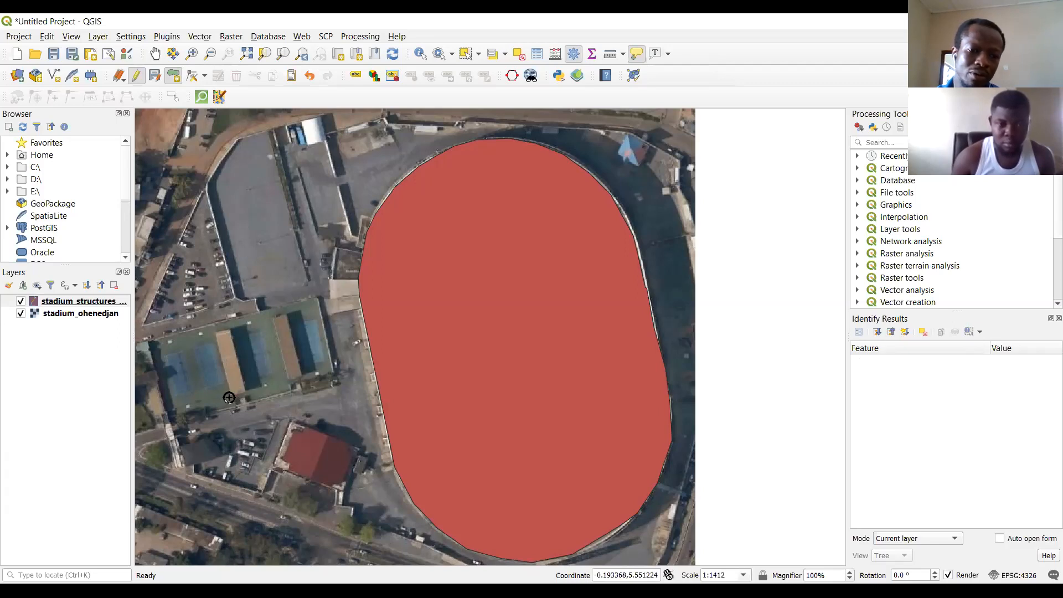
click(217, 332)
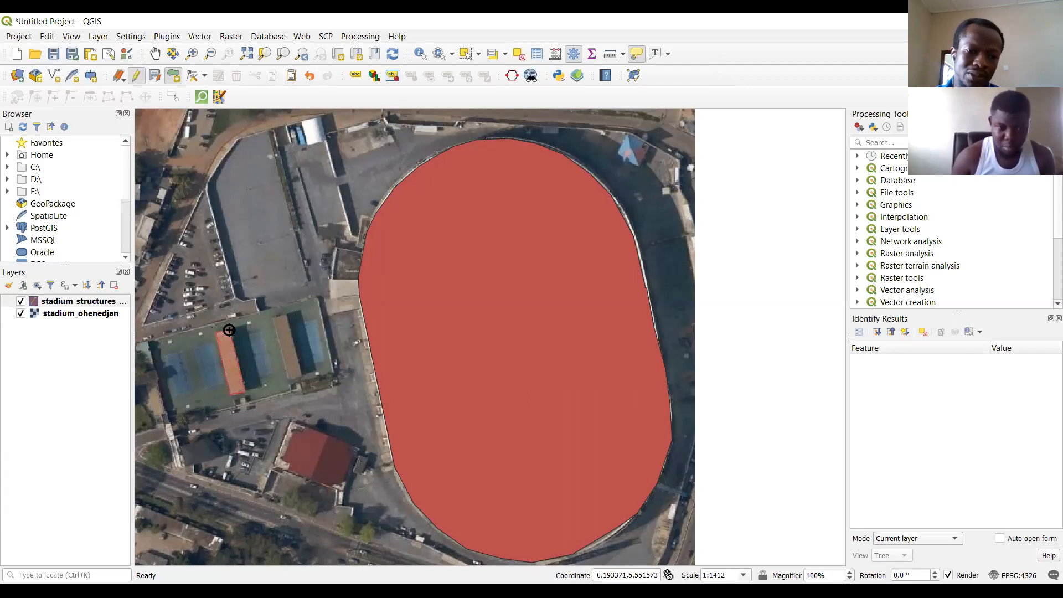
right_click(229, 330)
Give the strip polygon id 2 and the name food joint, and stop editing the layer with its changes saved.
text(2)
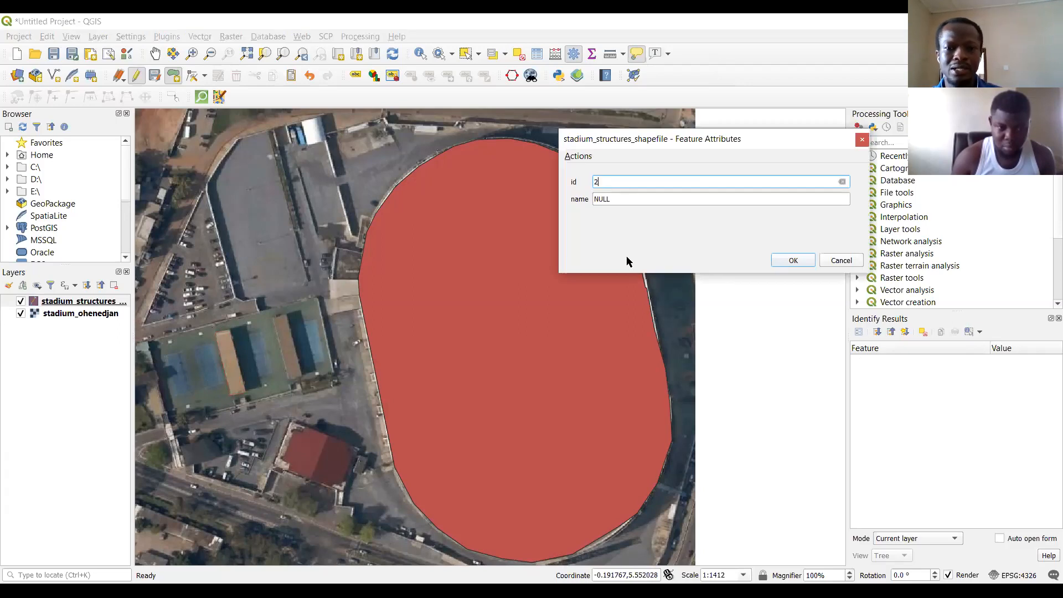
key(Tab)
text(food join)
click(793, 260)
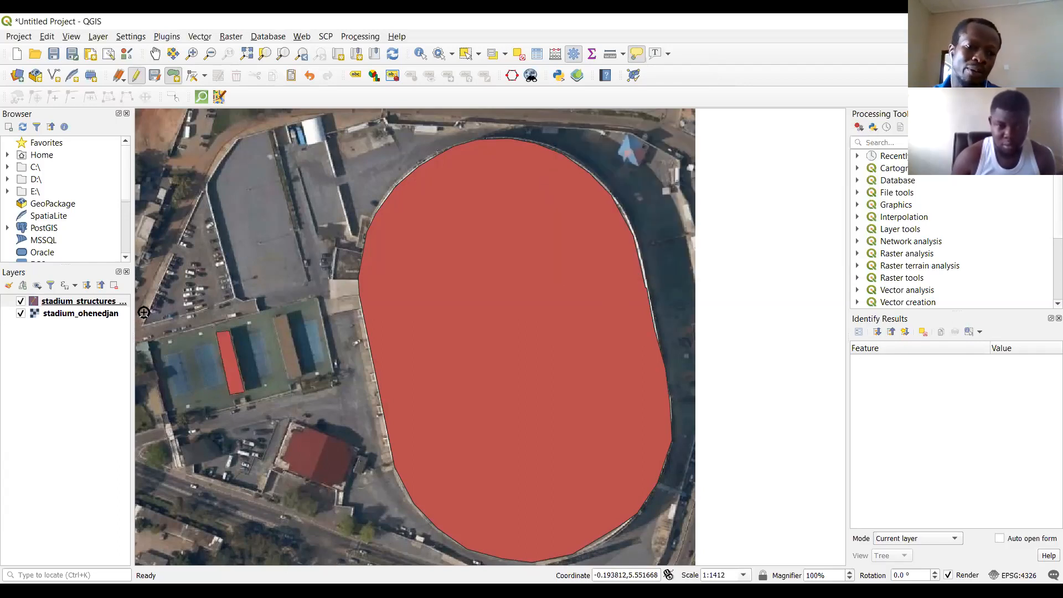
click(136, 78)
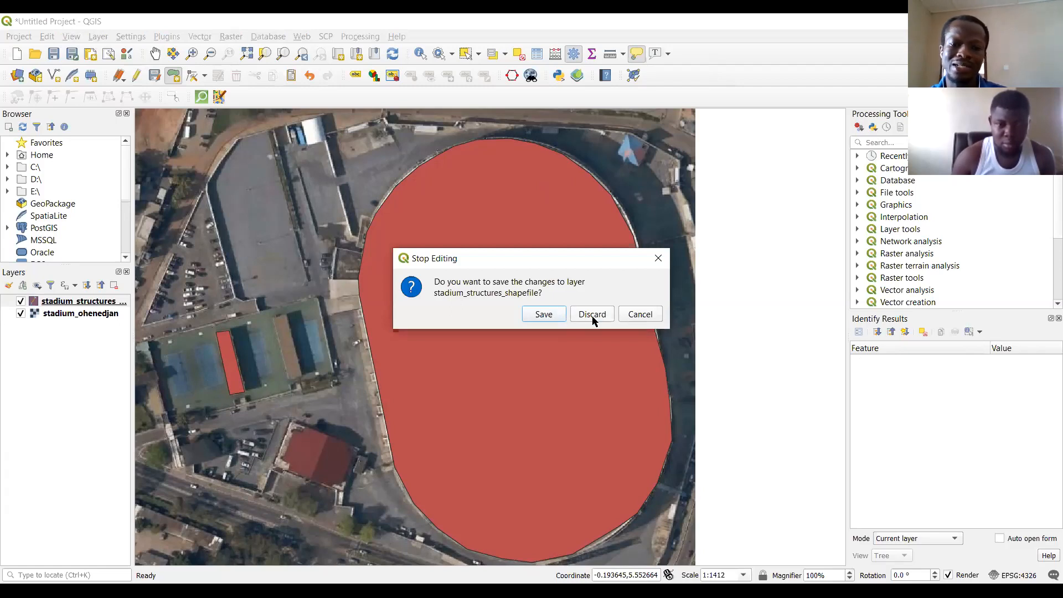
click(543, 314)
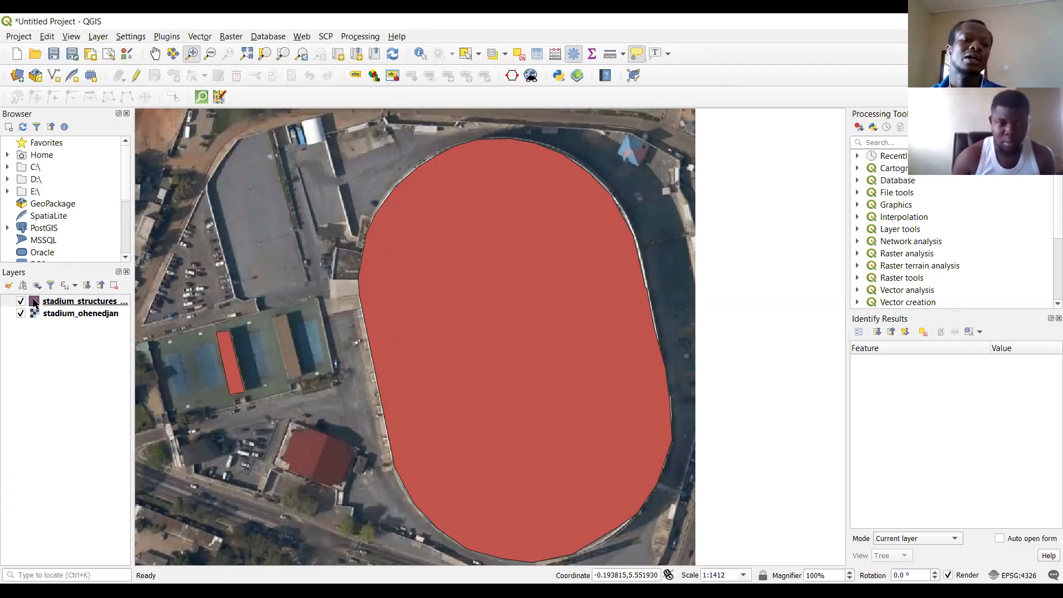
Change the fill color of the stadium structures layer to olive yellow #b7ae48 and apply it to the map.
double_click(34, 303)
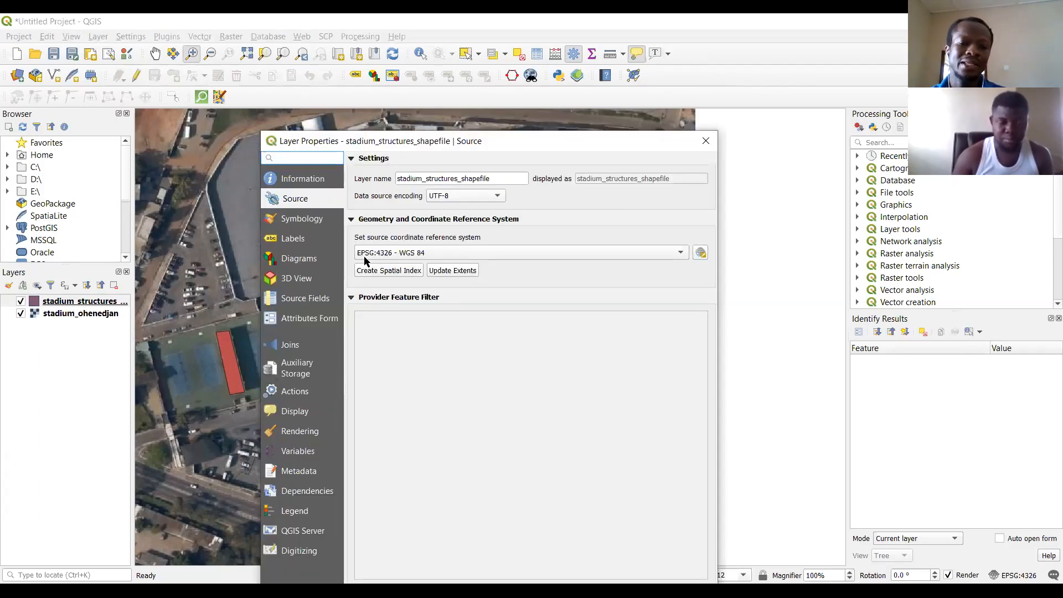
click(269, 218)
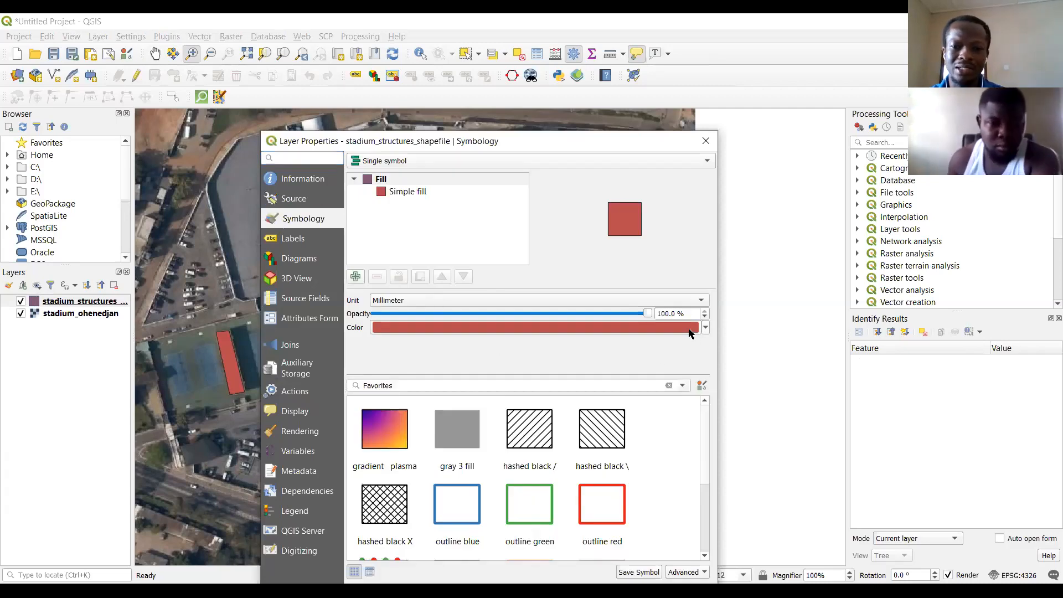
click(600, 330)
click(559, 234)
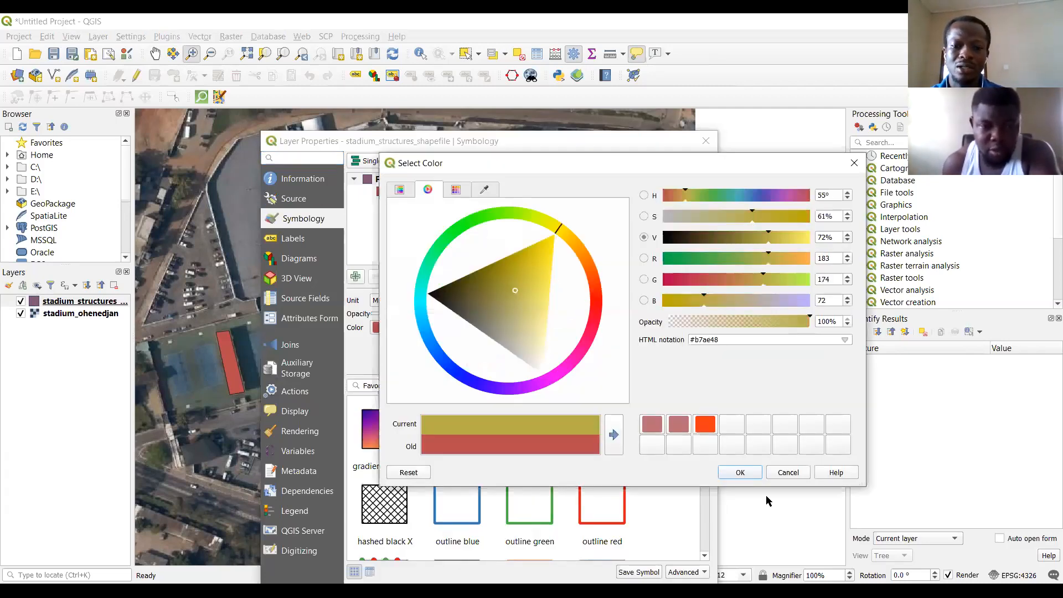
click(749, 476)
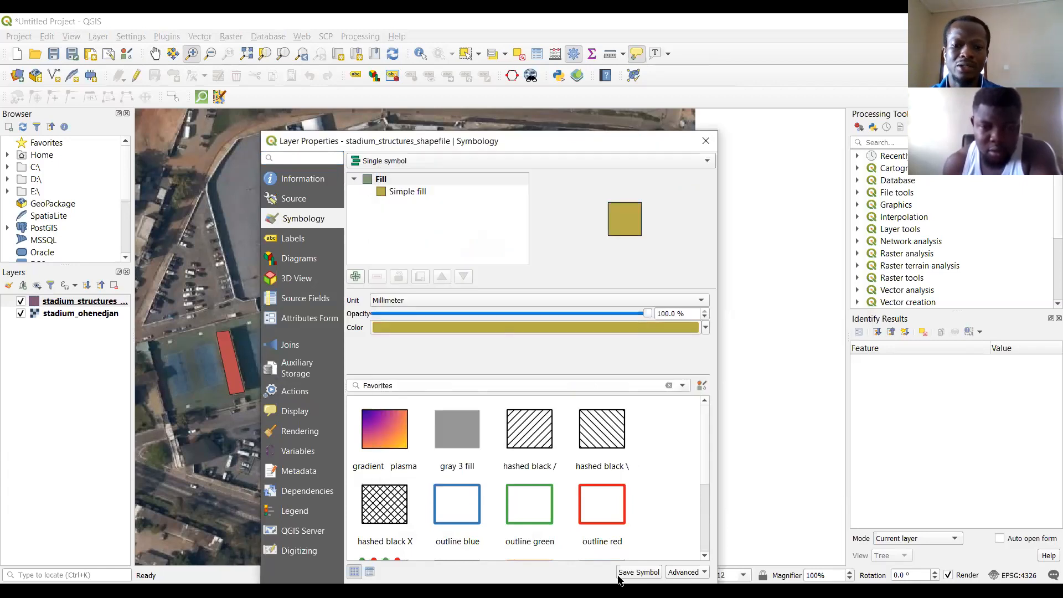
drag(510, 145, 500, 54)
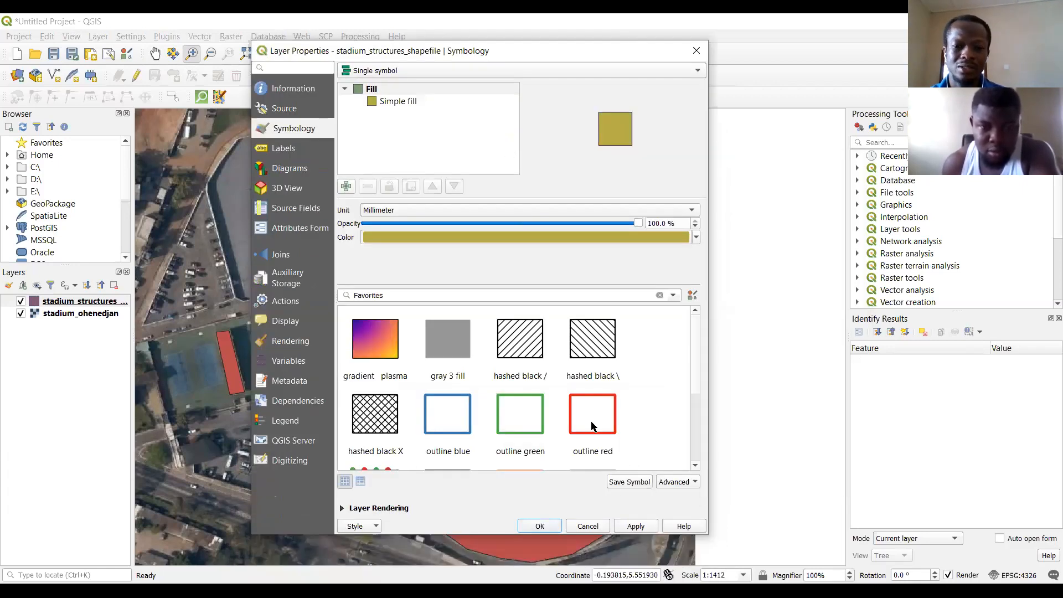
click(539, 526)
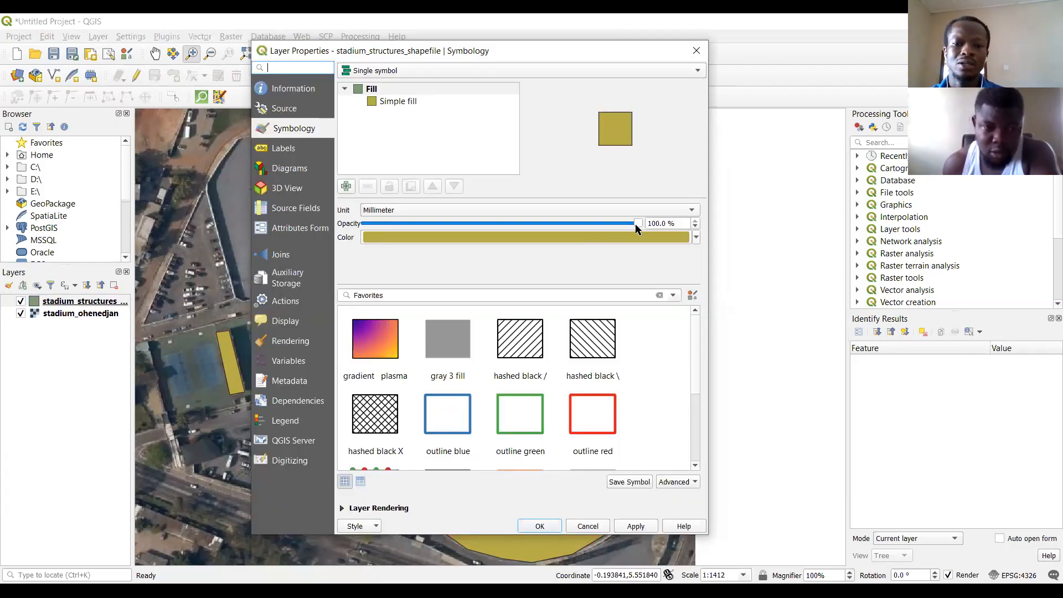
Reduce the opacity of the stadium structures layer's fill symbol to 58.6 % and apply it to the map.
drag(636, 225, 539, 242)
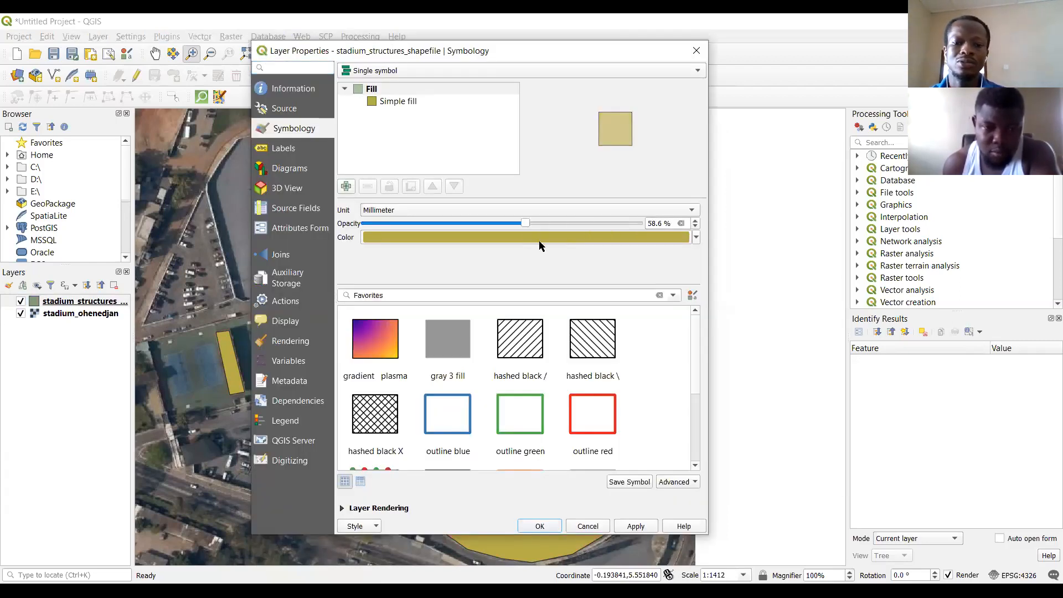
click(636, 528)
click(540, 527)
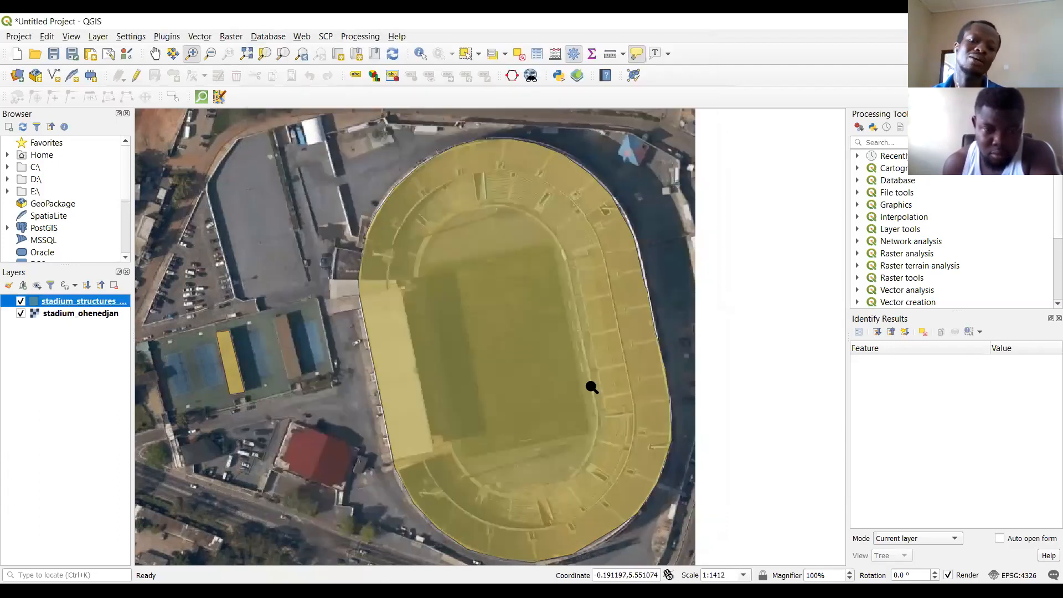
Open the attribute table of the stadium structures layer.
right_click(62, 302)
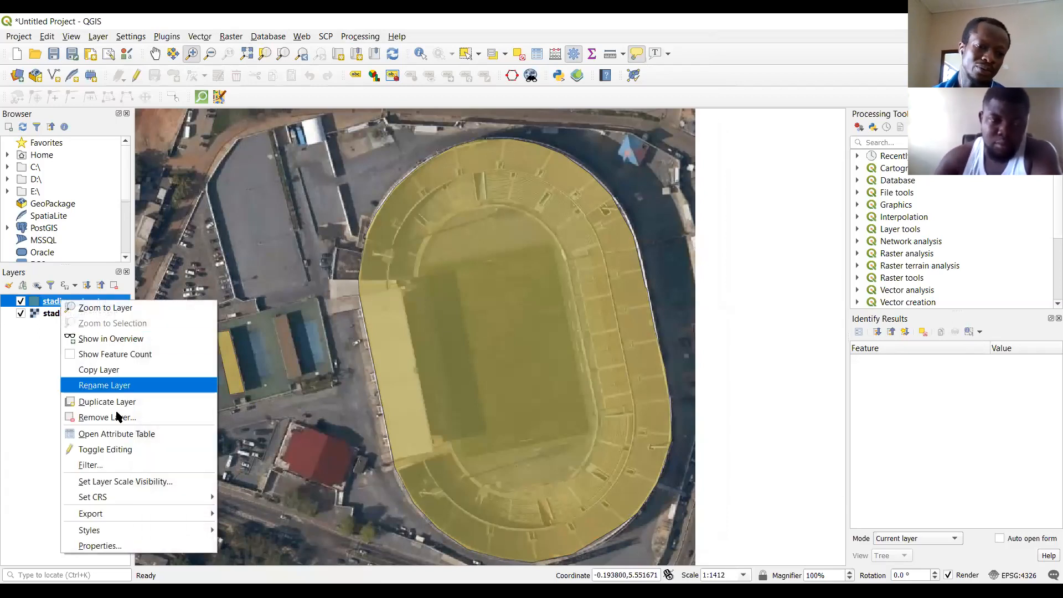
click(129, 435)
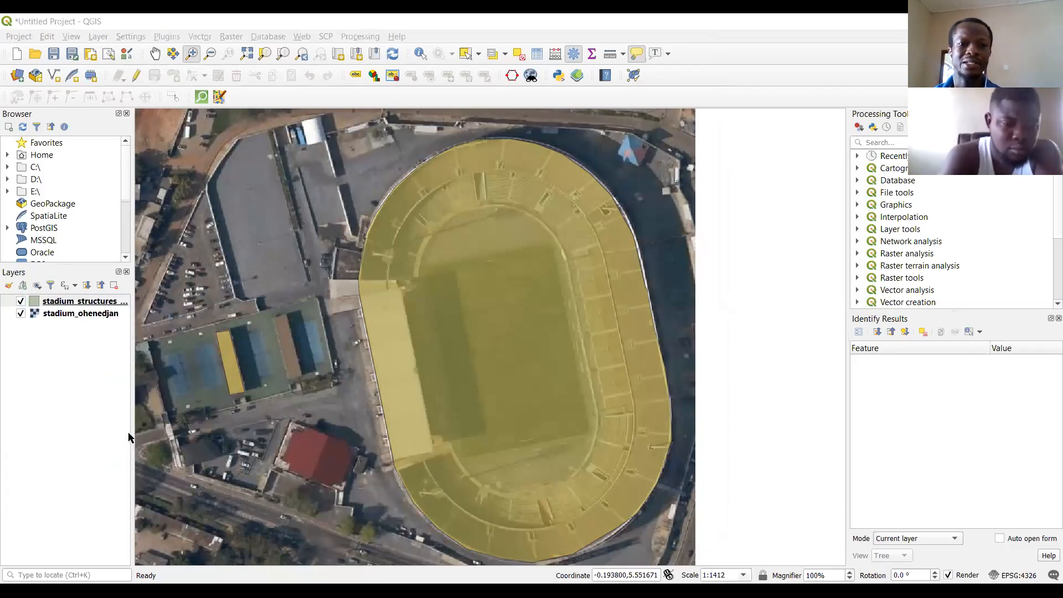